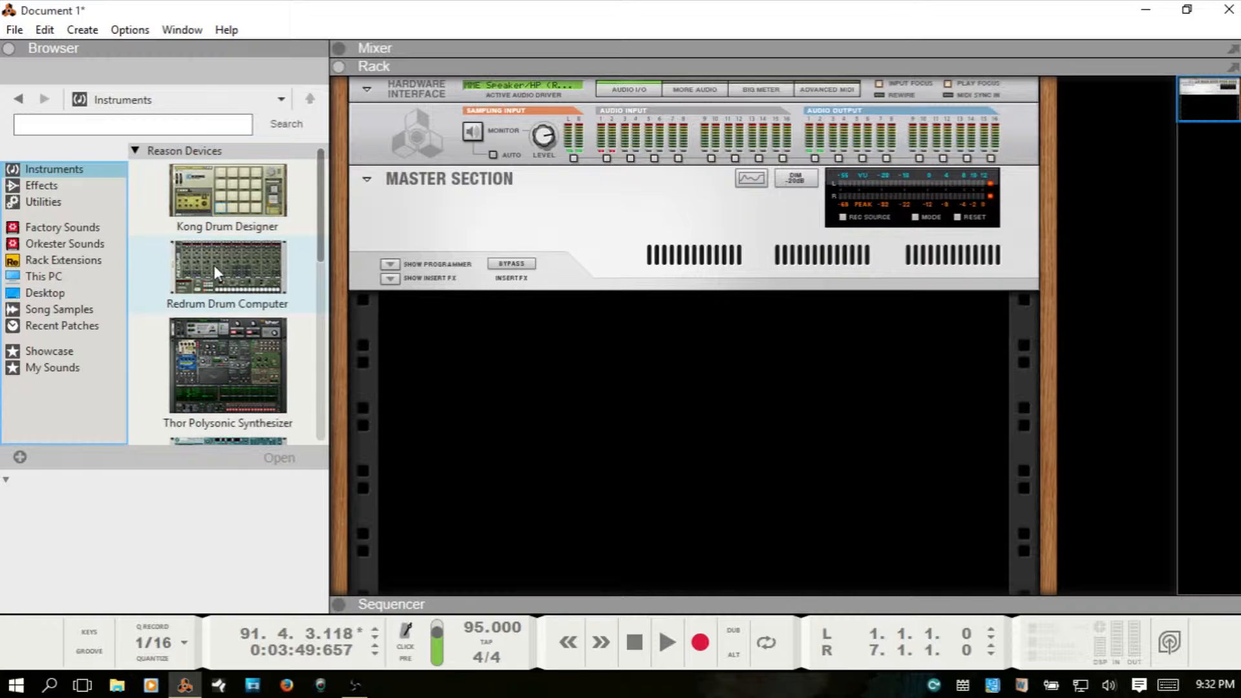
- Add a Redrum Drum Computer to the rack and hide the browser to show the whole device
{"action": "mouse_move", "coordinate": [215, 265]}
{"action": "left_mouse_down"}
{"action": "mouse_move", "coordinate": [530, 389]}
{"action": "mouse_move", "coordinate": [633, 358]}
{"action": "left_mouse_up"}
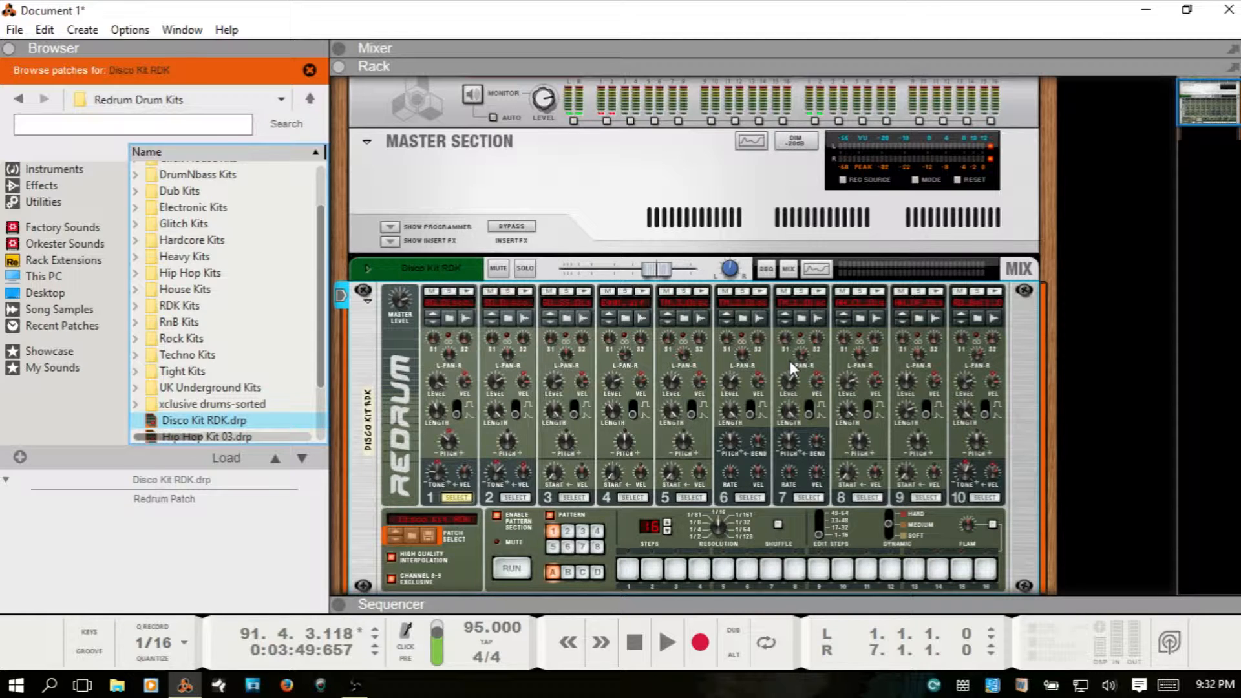
{"action": "key", "text": "F3"}
{"action": "scroll", "coordinate": [561, 301], "scroll_direction": "down", "scroll_amount": 3}
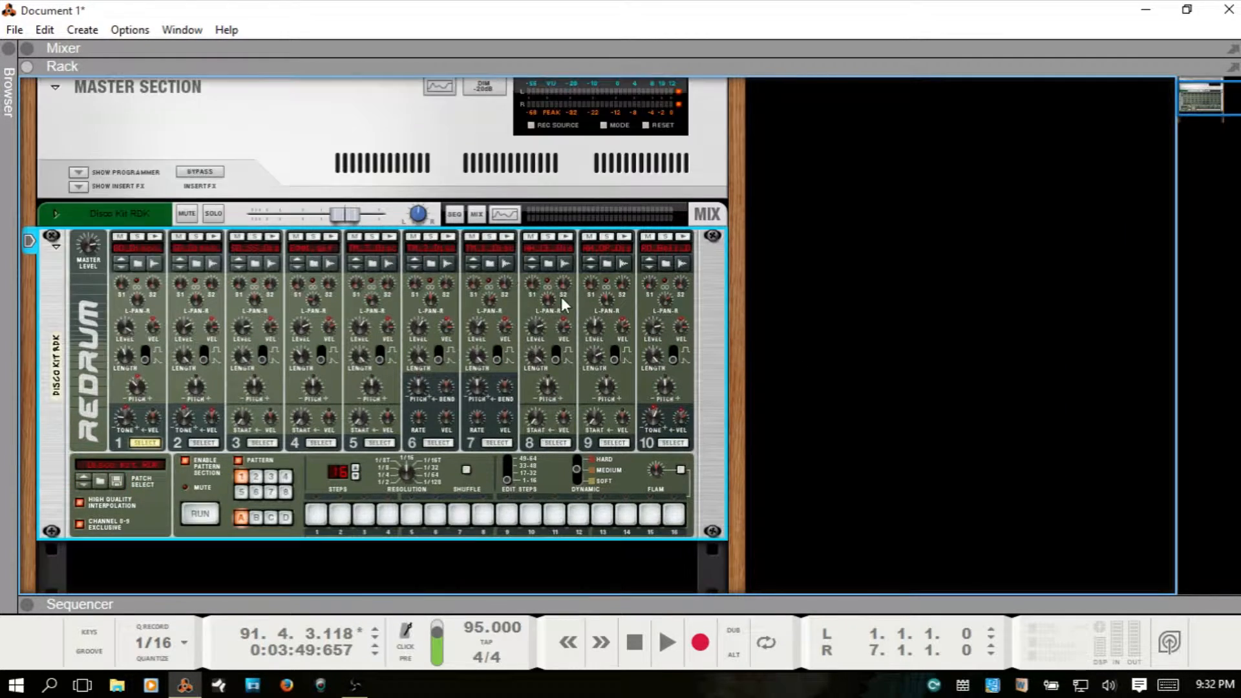
{"action": "scroll", "coordinate": [561, 297], "scroll_direction": "down", "scroll_amount": 1}
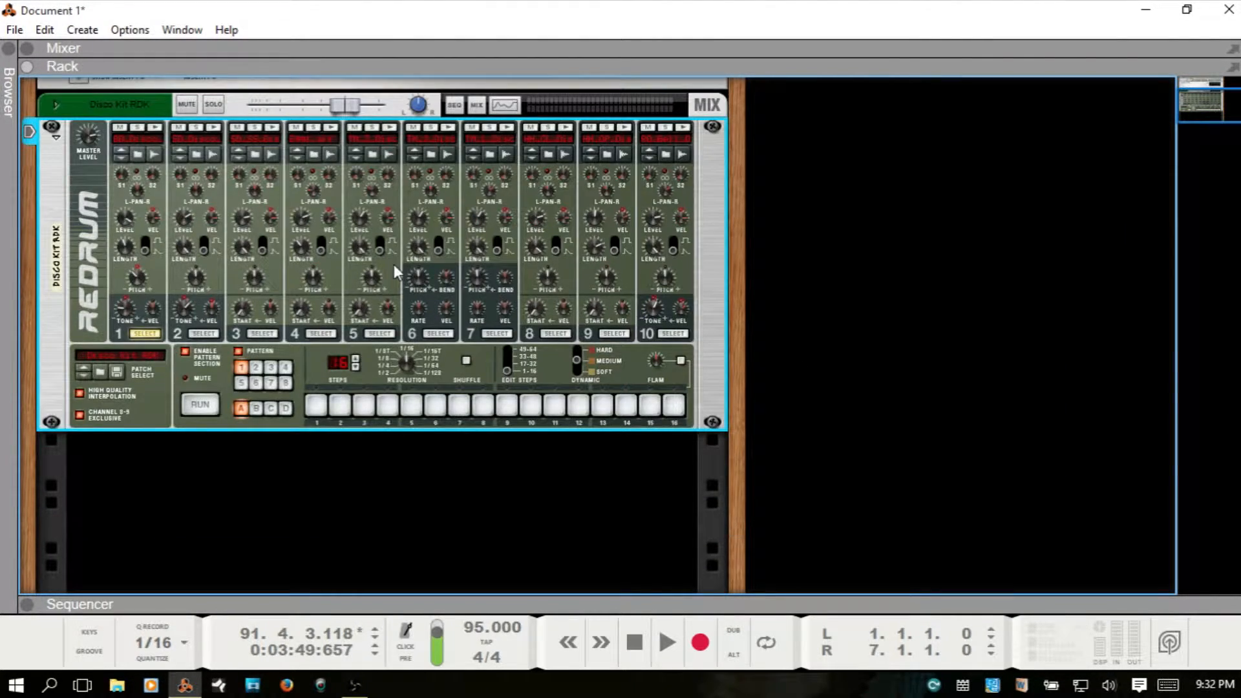
{"action": "scroll", "coordinate": [393, 265], "scroll_direction": "up", "scroll_amount": 1}
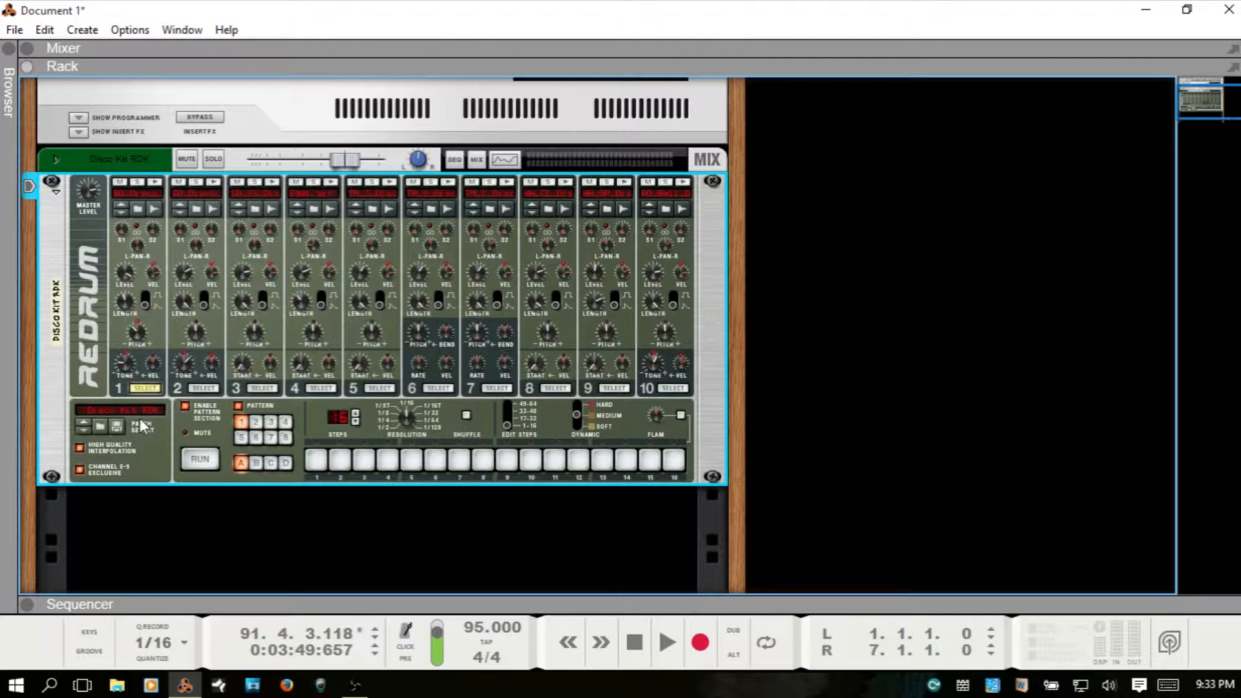
- Browse the Redrum Drum Kits patches, looking inside the Abstract HipHop Kits and Brush Kits folders
{"action": "left_click", "coordinate": [99, 428]}
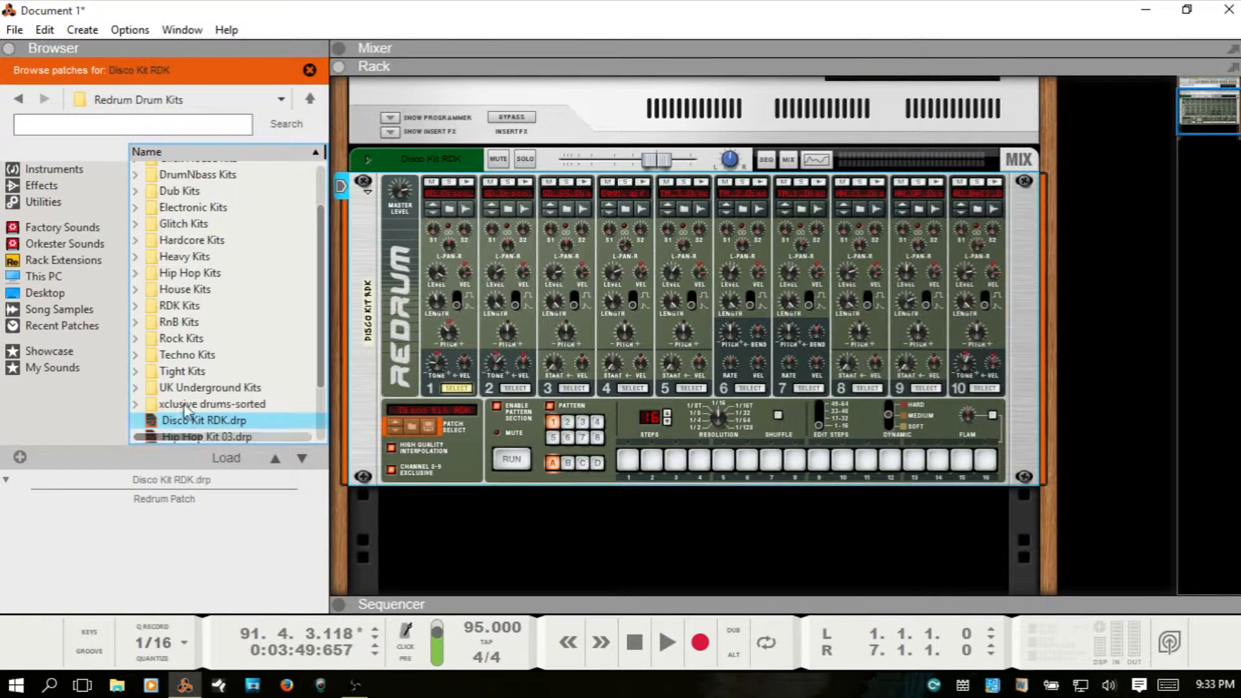
{"action": "scroll", "coordinate": [207, 272], "scroll_direction": "up", "scroll_amount": 3}
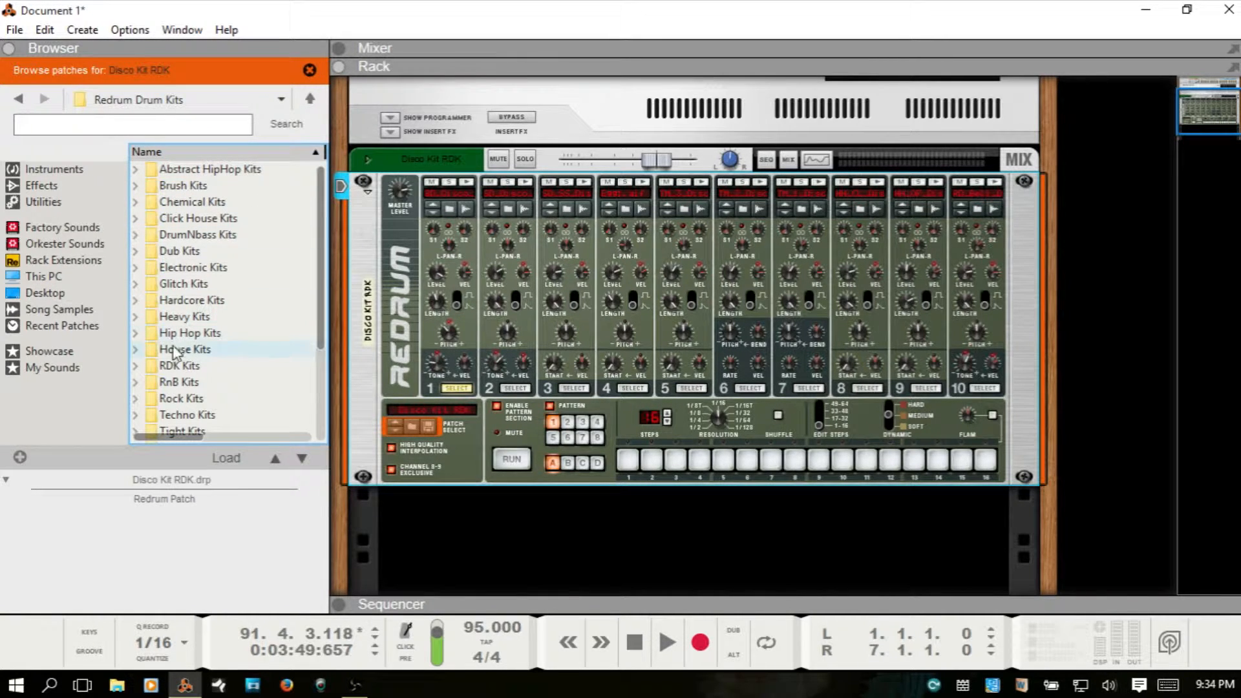
{"action": "double_click", "coordinate": [206, 171]}
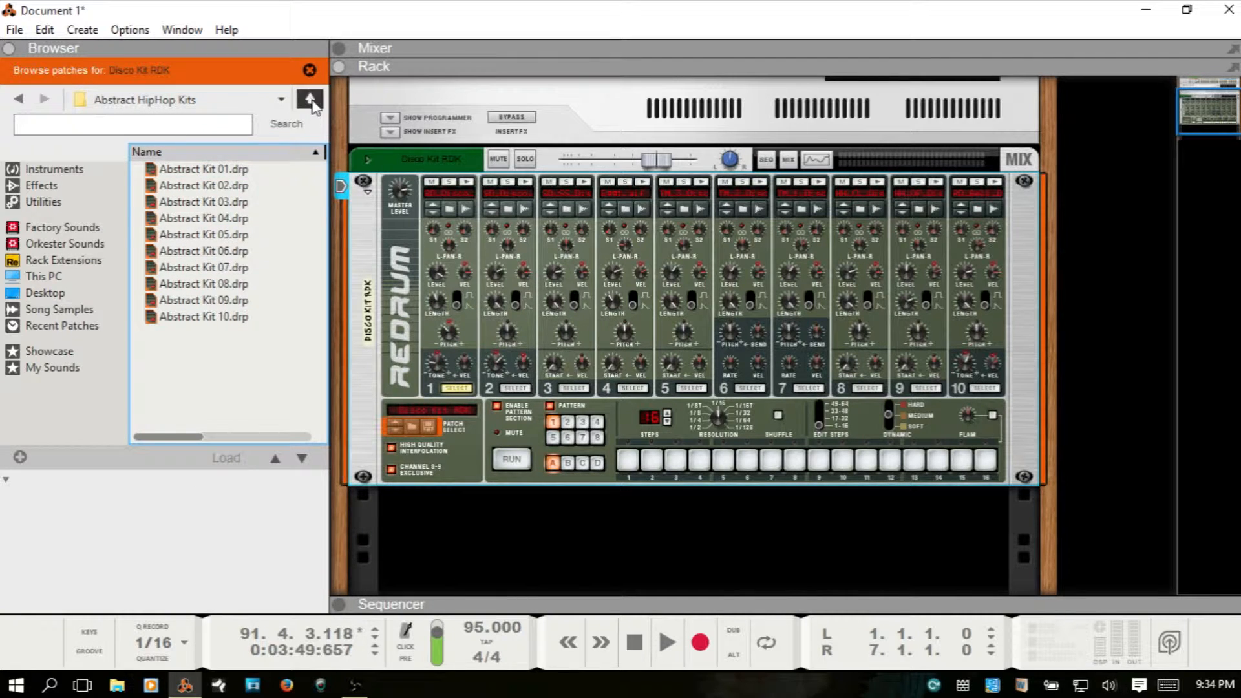
{"action": "left_click", "coordinate": [311, 102]}
{"action": "double_click", "coordinate": [197, 185]}
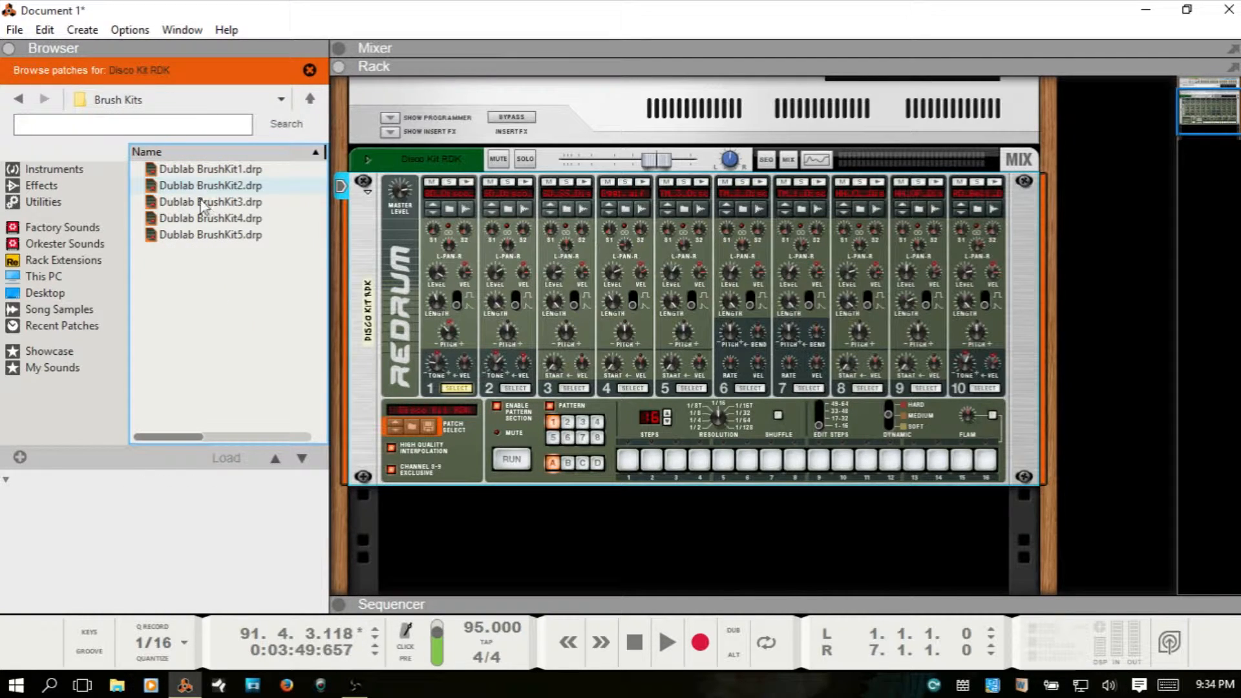
{"action": "left_click", "coordinate": [310, 98]}
{"action": "scroll", "coordinate": [244, 254], "scroll_direction": "down", "scroll_amount": 3}
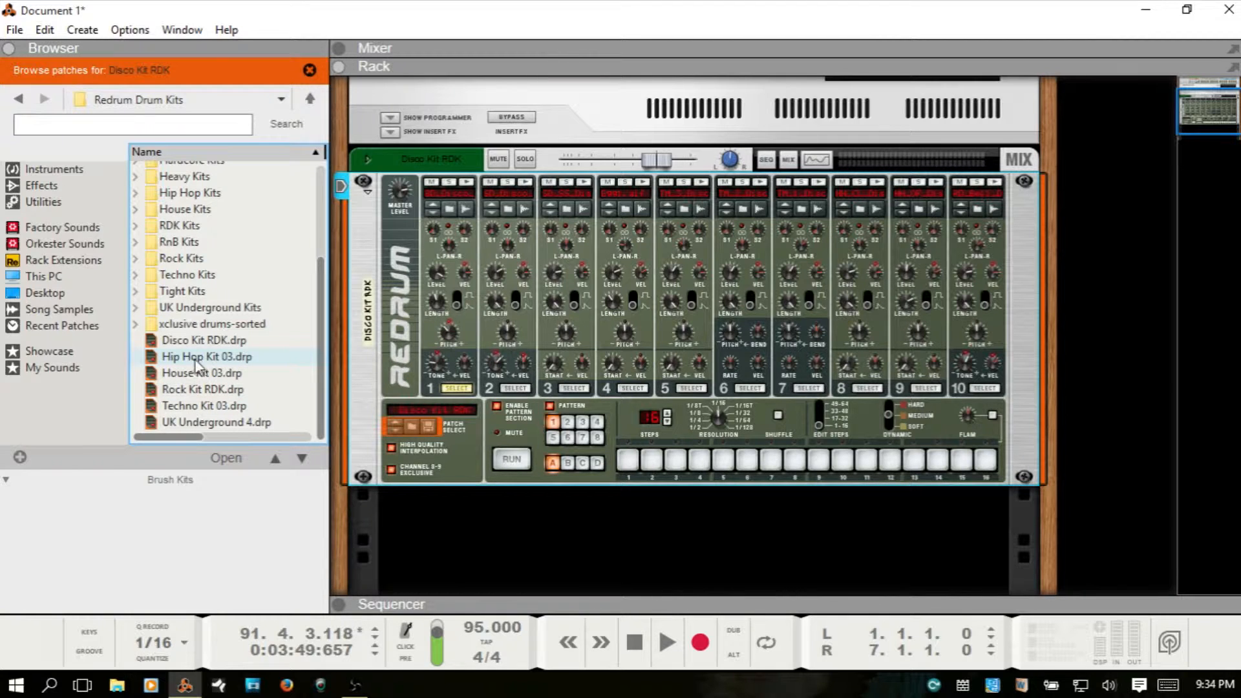
- Load Hip Hop Kit 03, House Kit 03 and Rock Kit RDK into the Redrum one after another
{"action": "left_click_drag", "start_coordinate": [182, 367], "coordinate": [482, 431]}
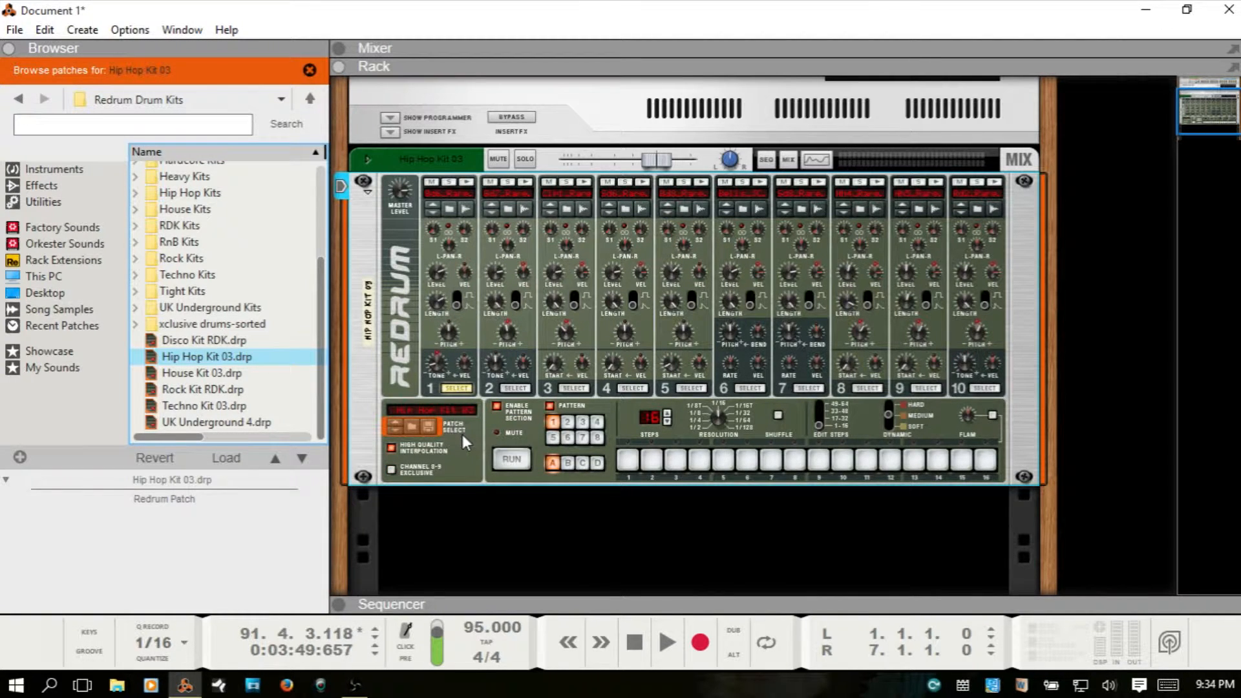
{"action": "left_click", "coordinate": [394, 429]}
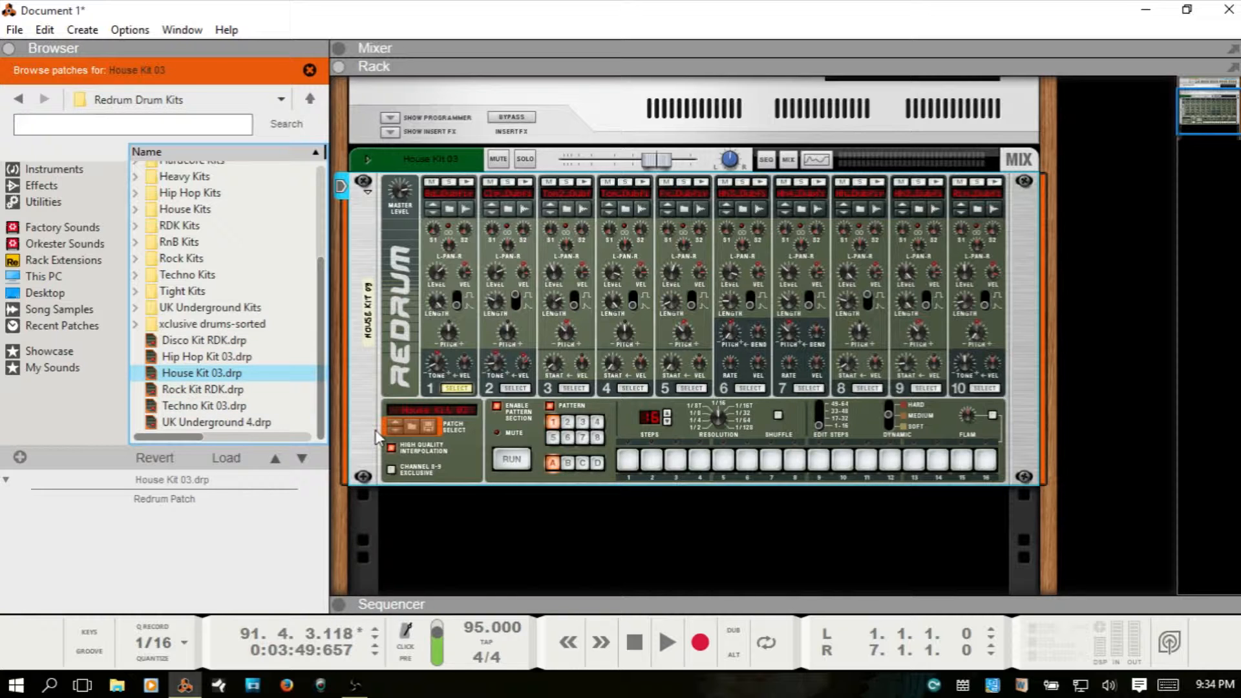
{"action": "left_click", "coordinate": [193, 390]}
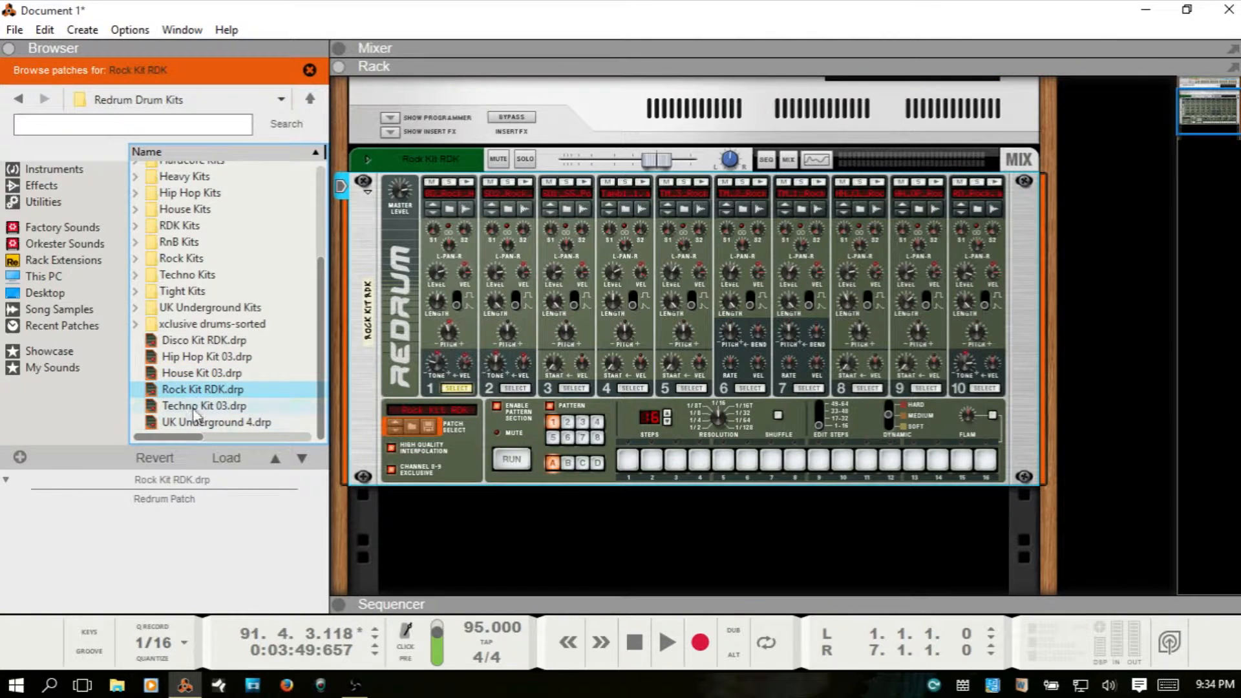
- Load RnB Kit 01 from the RnB Kits folder into the Redrum, followed by RnB Kit 02
{"action": "double_click", "coordinate": [181, 243]}
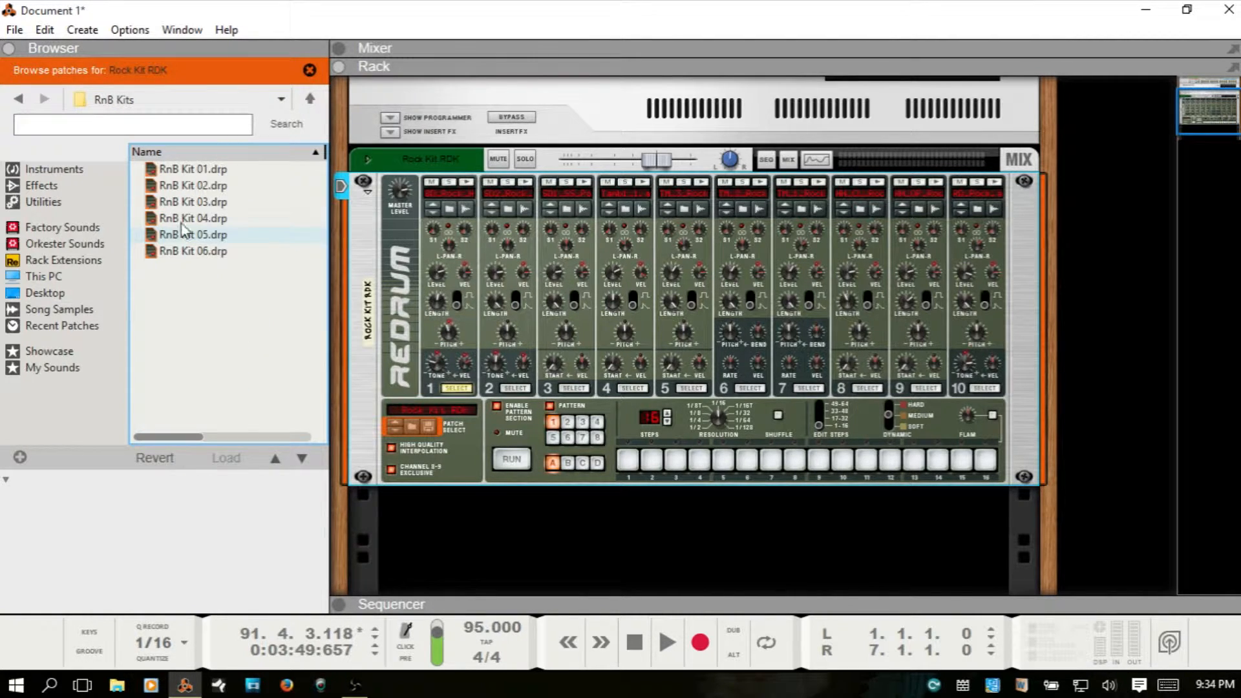
{"action": "left_click", "coordinate": [185, 170]}
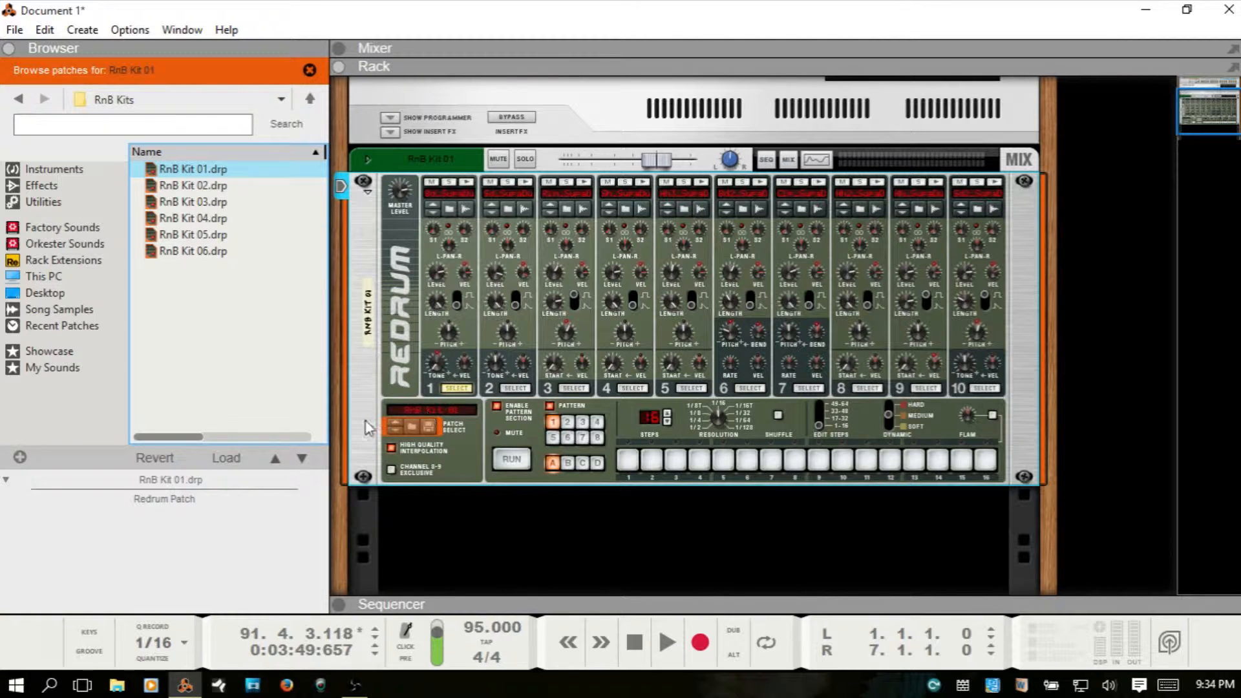
{"action": "left_click", "coordinate": [395, 428]}
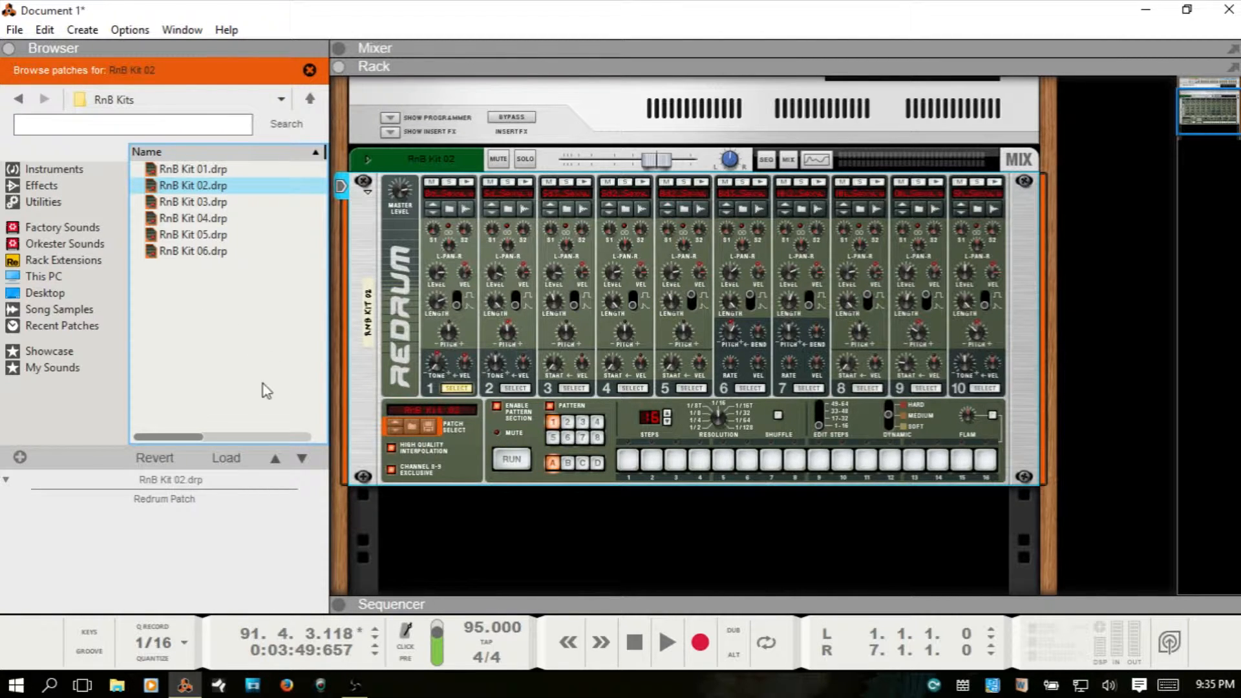
- Load the Disco Kit RDK patch from the Redrum Drum Kits folder and hide the browser
{"action": "left_click", "coordinate": [310, 102]}
{"action": "scroll", "coordinate": [244, 271], "scroll_direction": "down", "scroll_amount": 3}
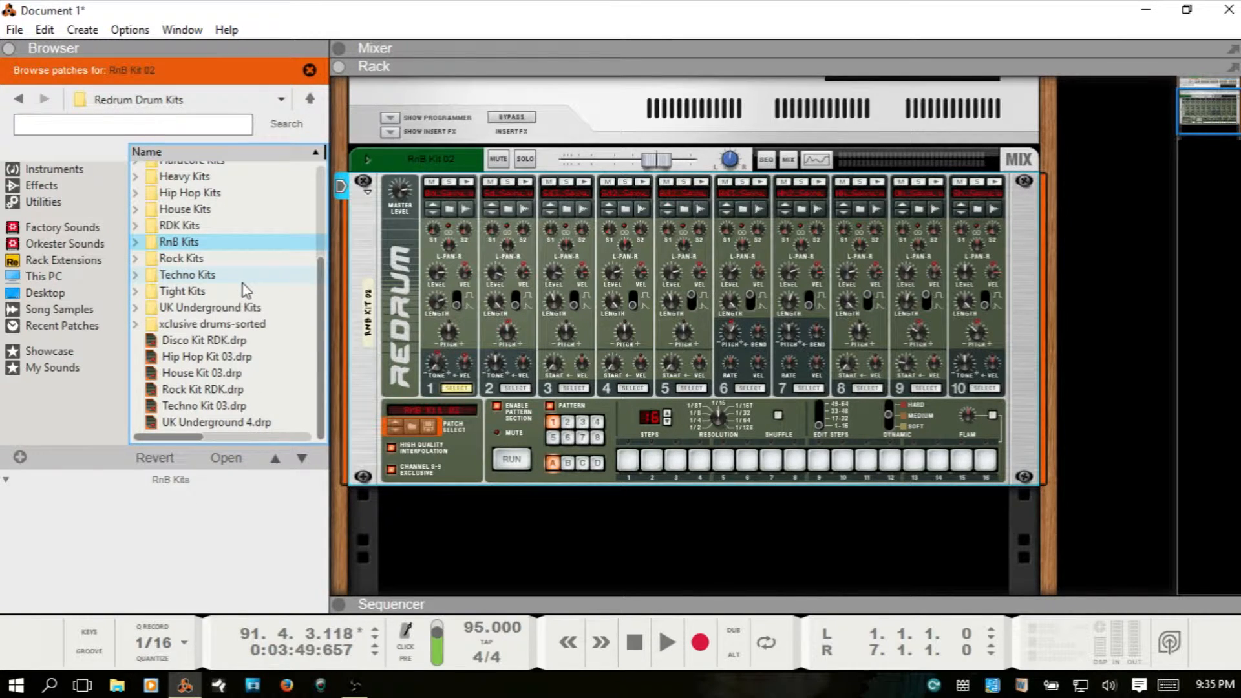
{"action": "left_click", "coordinate": [206, 343]}
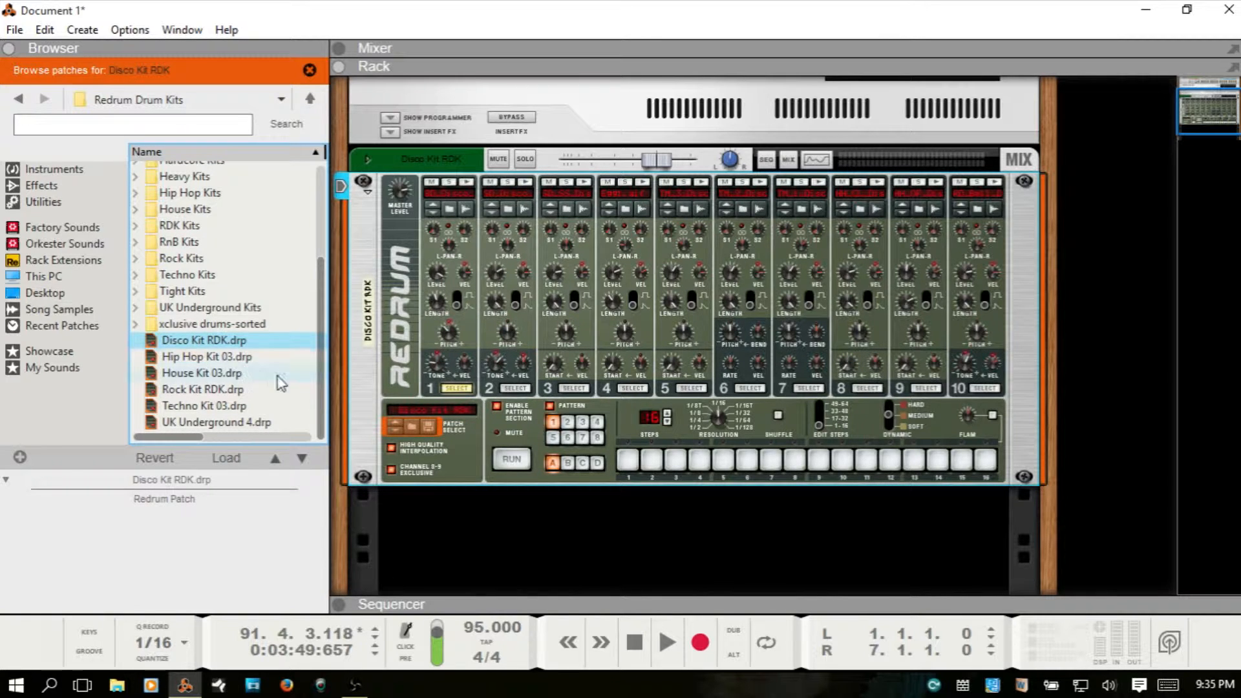
{"action": "key", "text": "F3"}
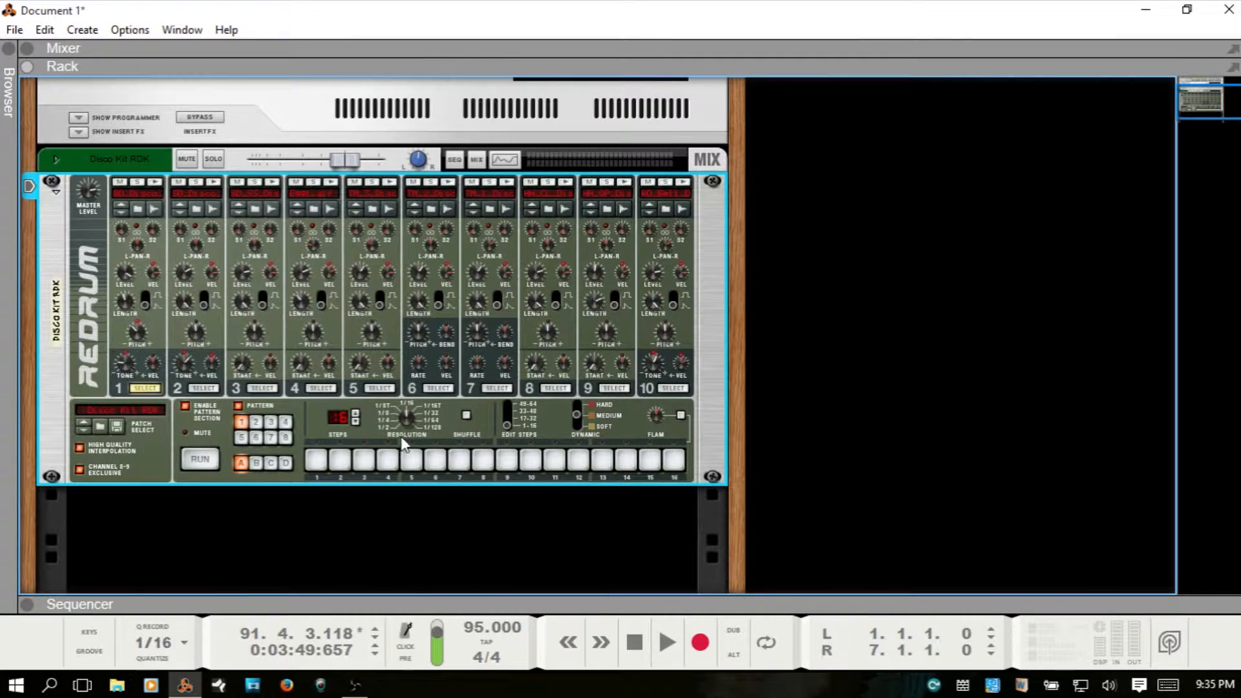
- Look through the Redrum's patch list and browse the Disco Samples folder for drum channel 1
{"action": "left_click", "coordinate": [119, 415]}
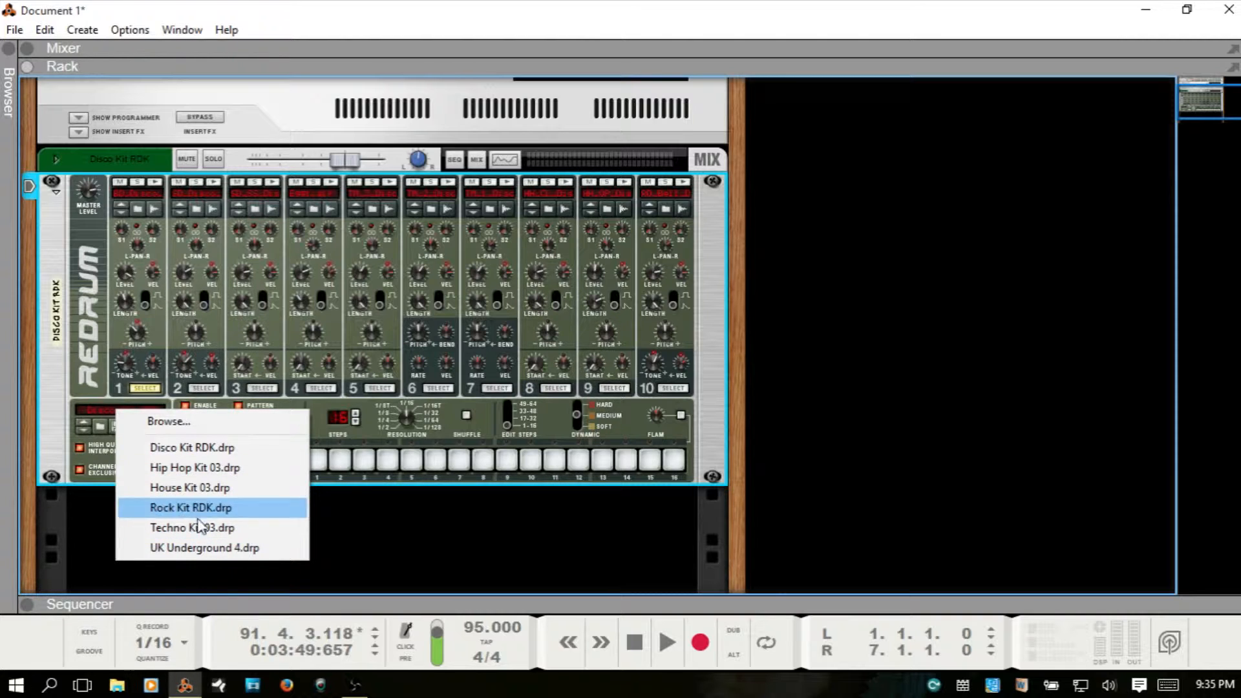
{"action": "left_click", "coordinate": [62, 400]}
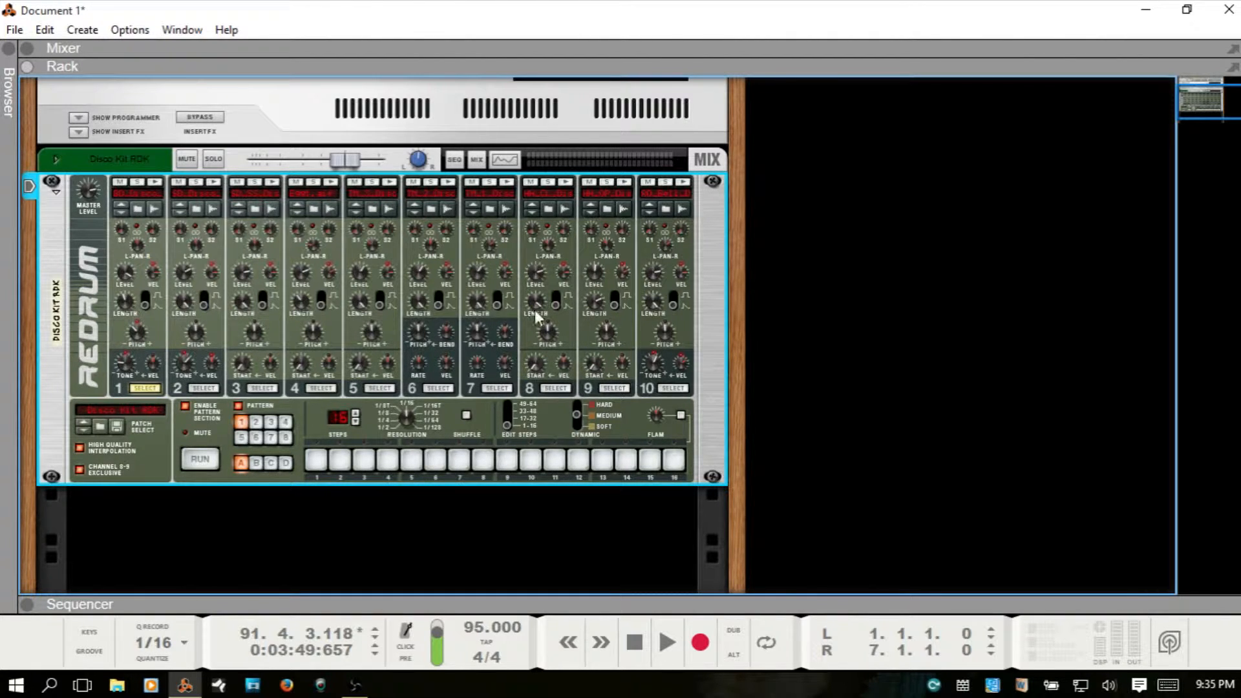
{"action": "left_click", "coordinate": [137, 210]}
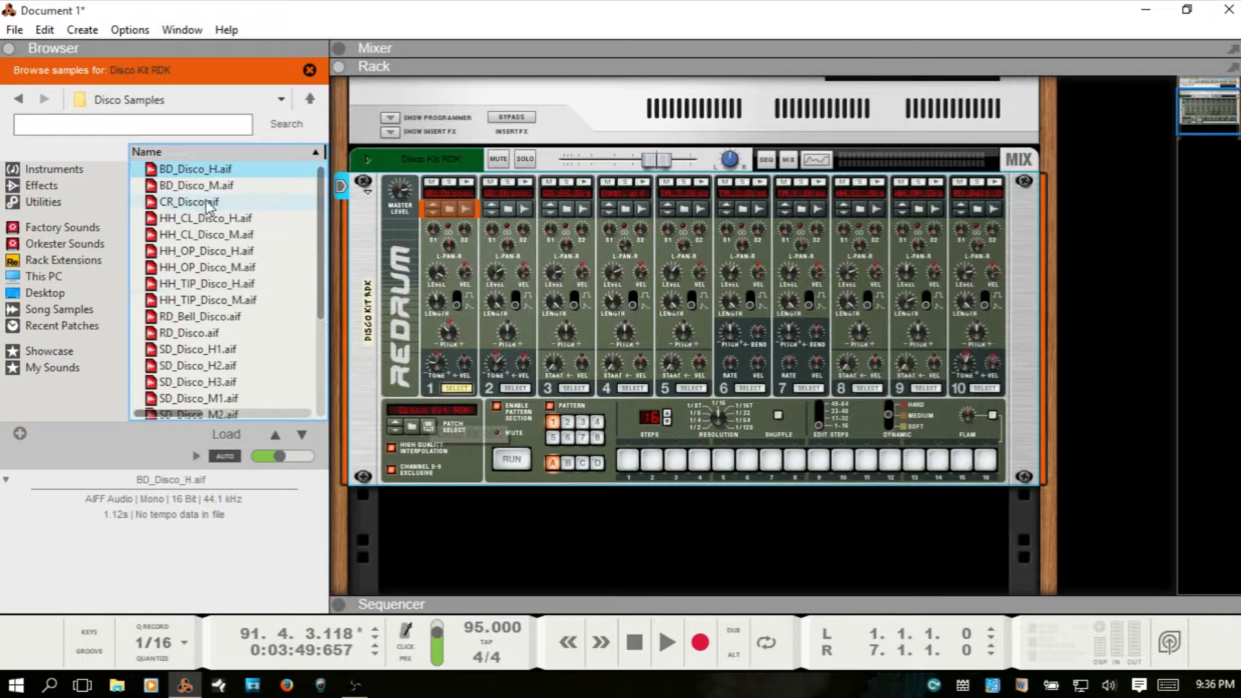
{"action": "left_click_drag", "start_coordinate": [324, 212], "coordinate": [298, 304]}
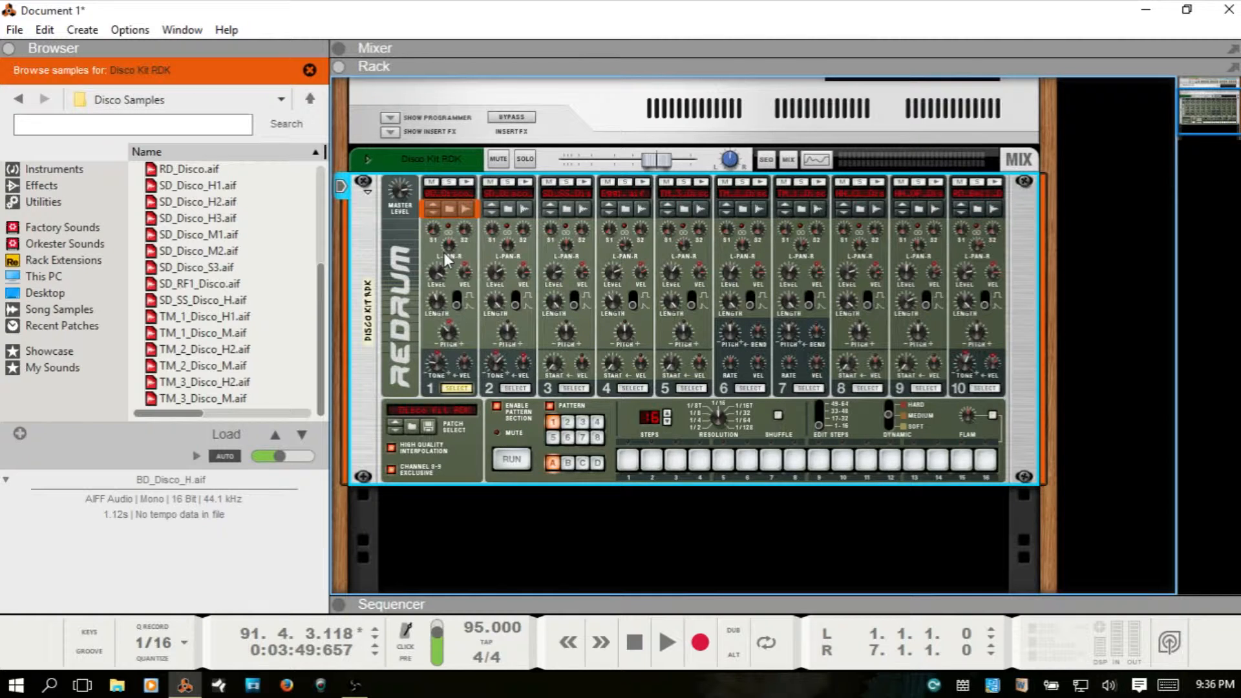
{"action": "left_click", "coordinate": [431, 208]}
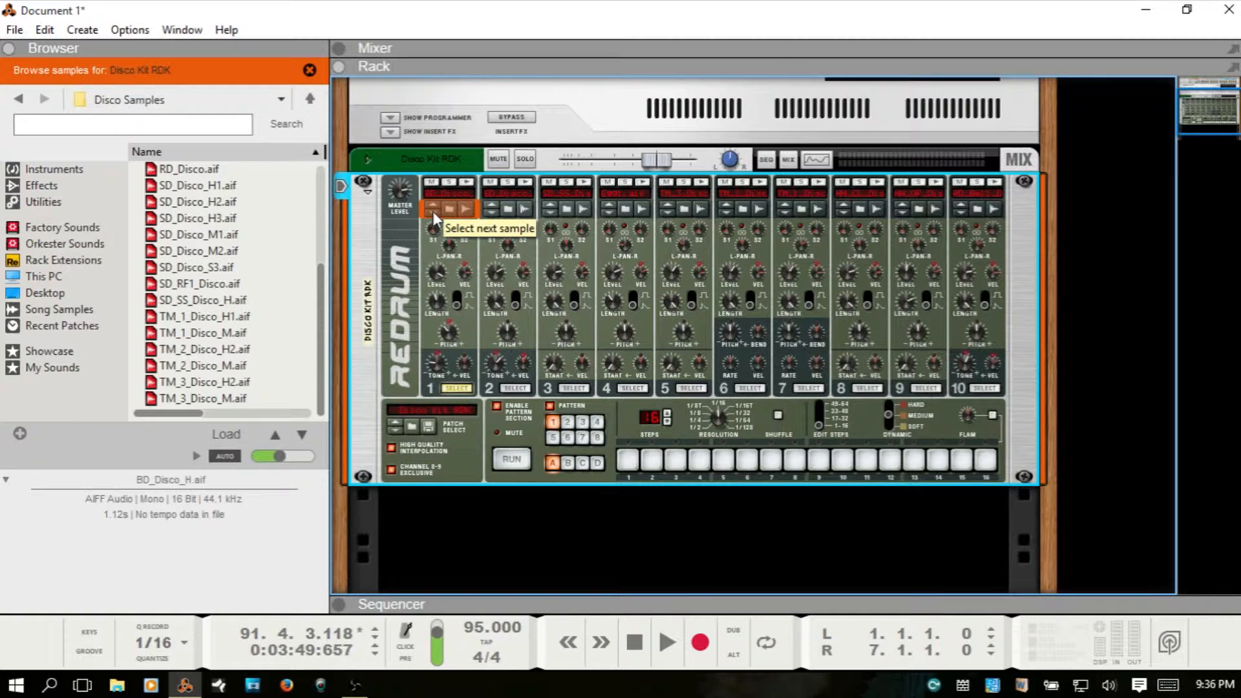
{"action": "key", "text": "F3"}
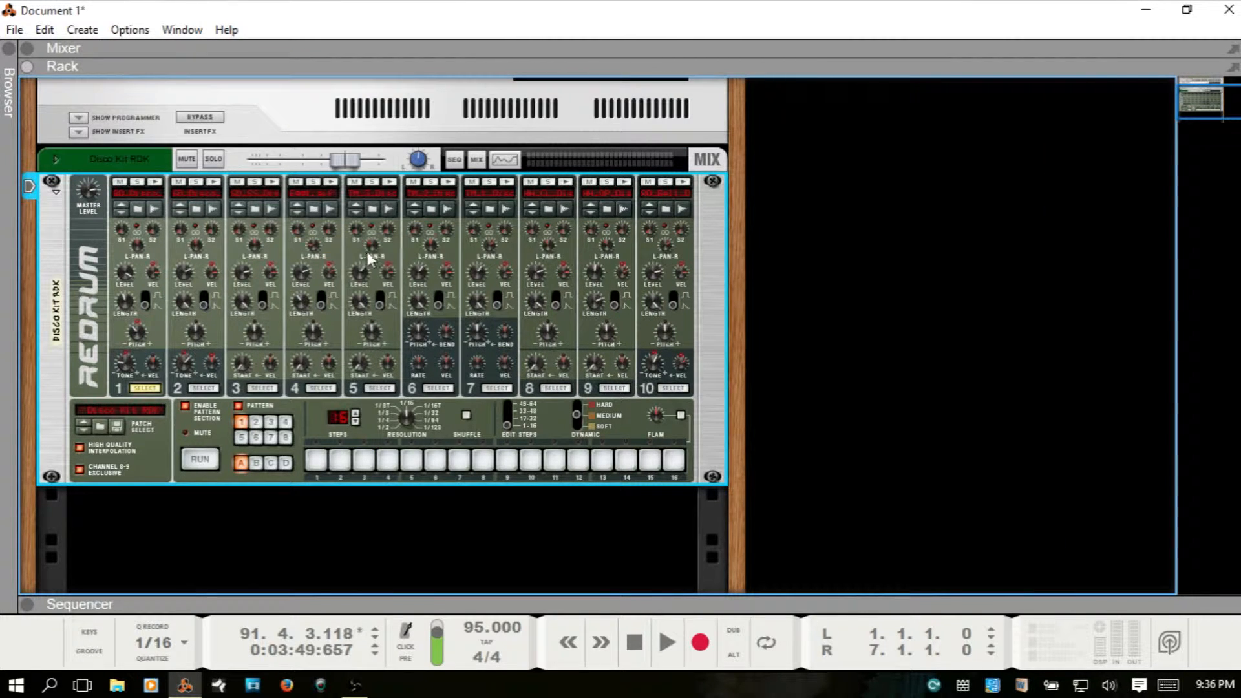
- Record two short samples in succession into Redrum drum channel 1
{"action": "left_click", "coordinate": [153, 209]}
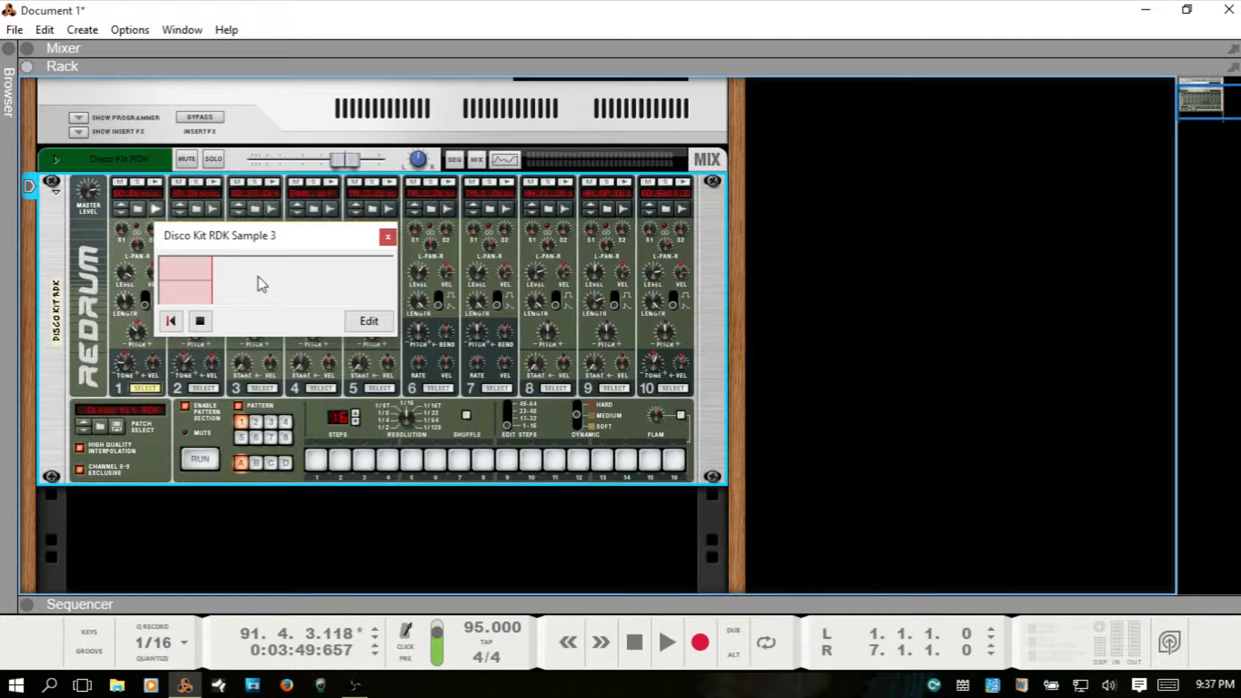
{"action": "left_click", "coordinate": [200, 321]}
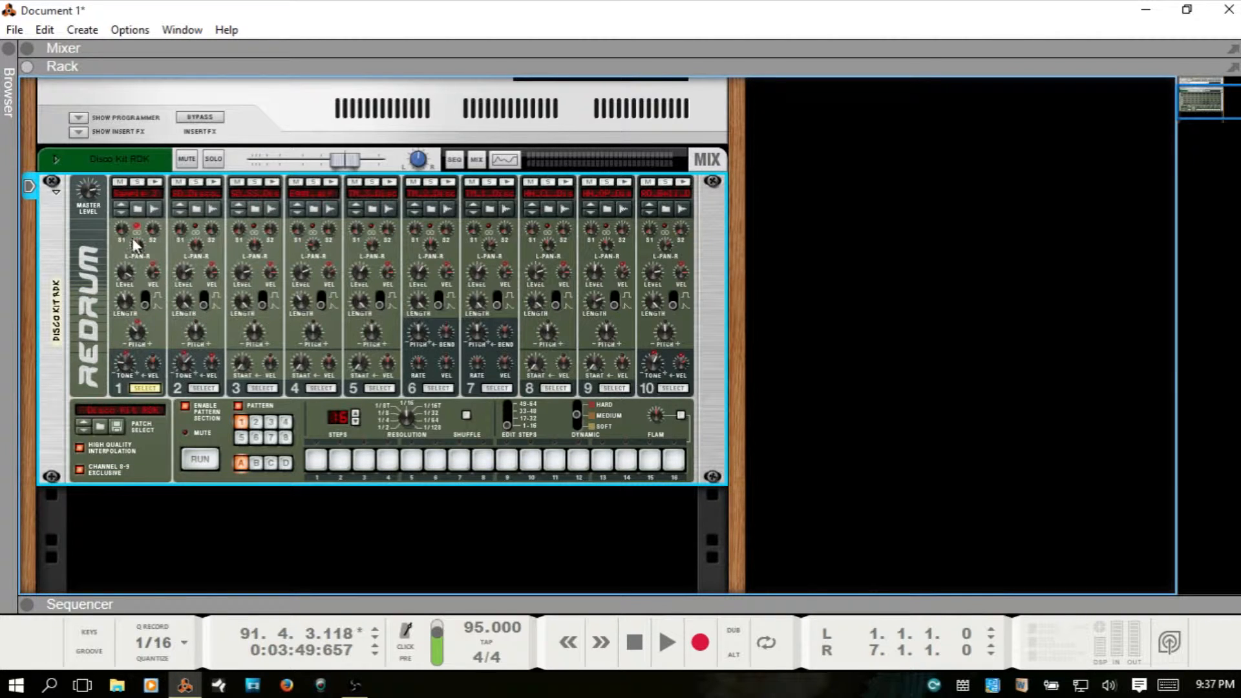
{"action": "left_click", "coordinate": [154, 208]}
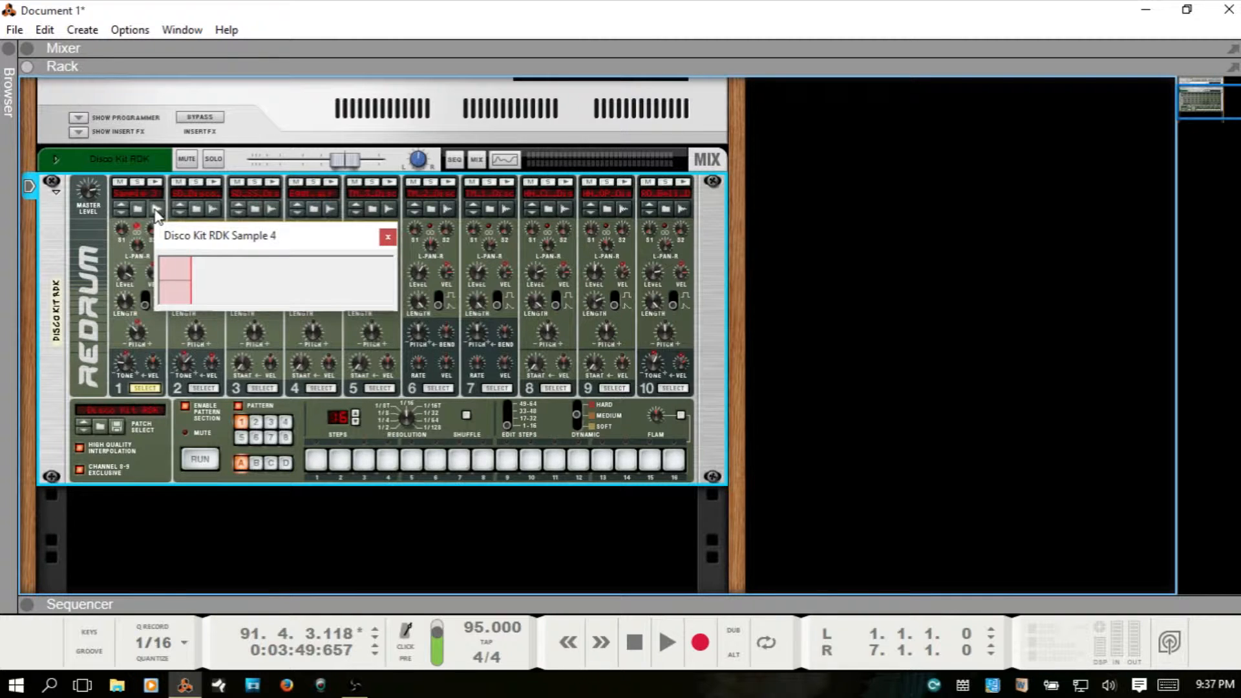
{"action": "left_click", "coordinate": [153, 208]}
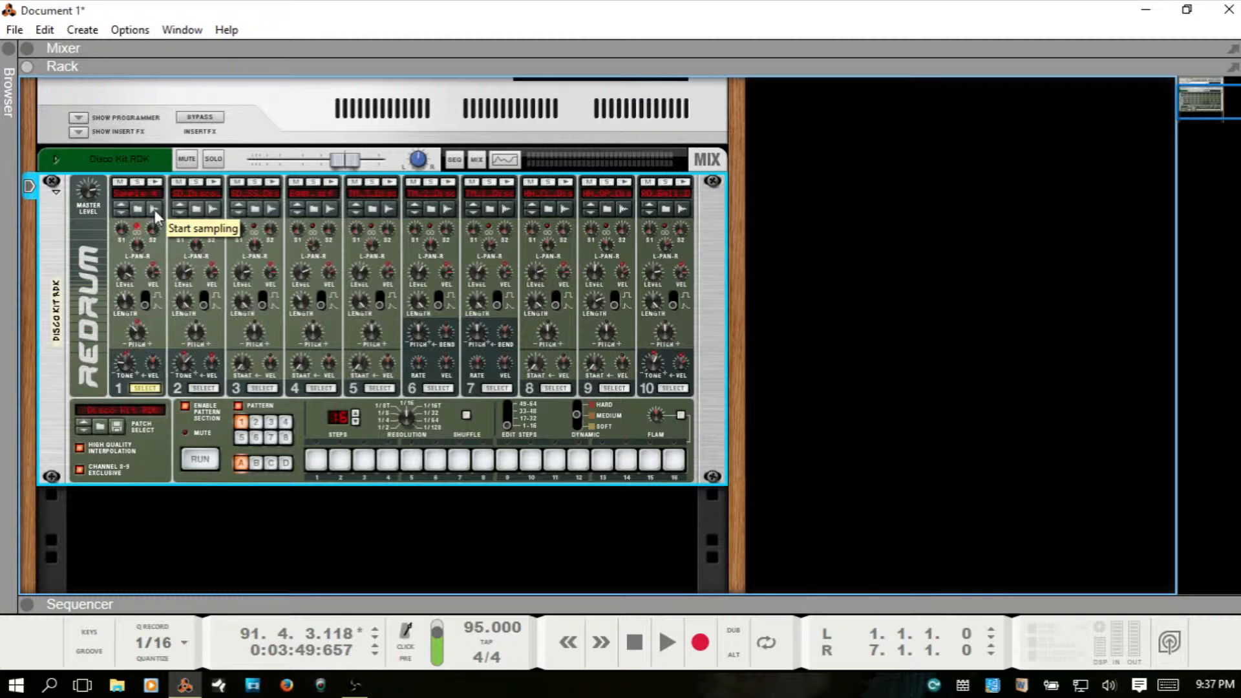
- Restore the original Disco Kit RDK sounds by switching the Redrum to Hip Hop Kit 03 and back
{"action": "left_click", "coordinate": [120, 410]}
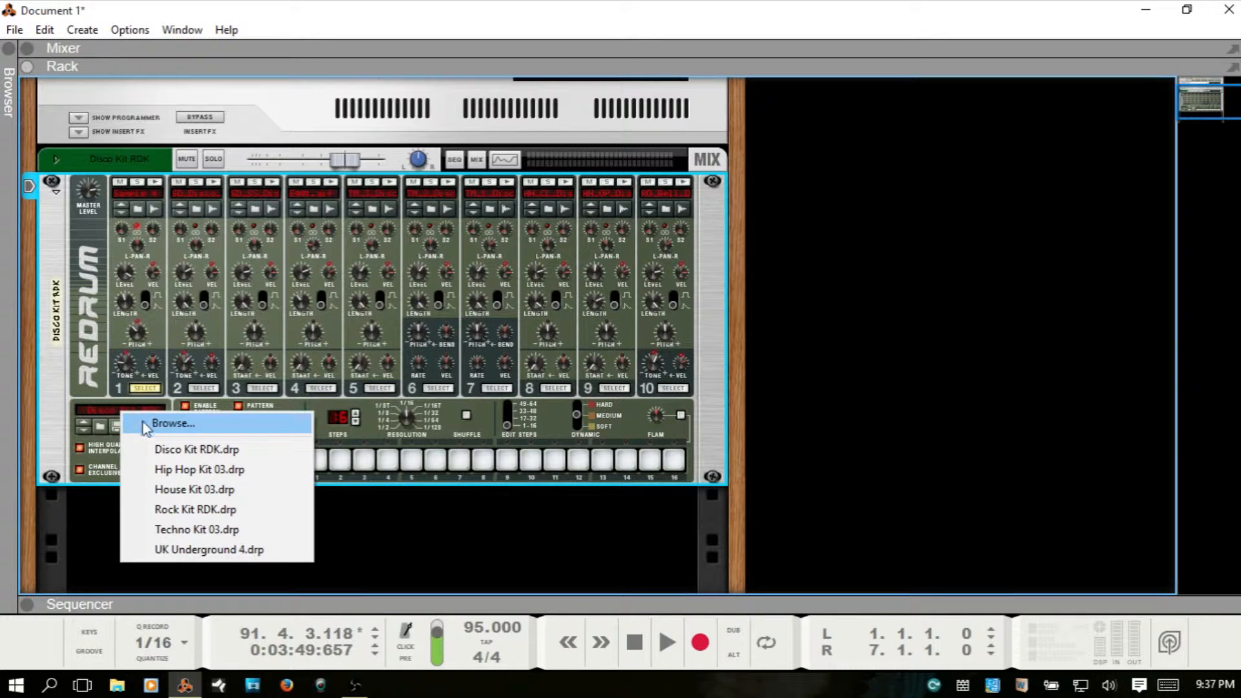
{"action": "left_click", "coordinate": [191, 450]}
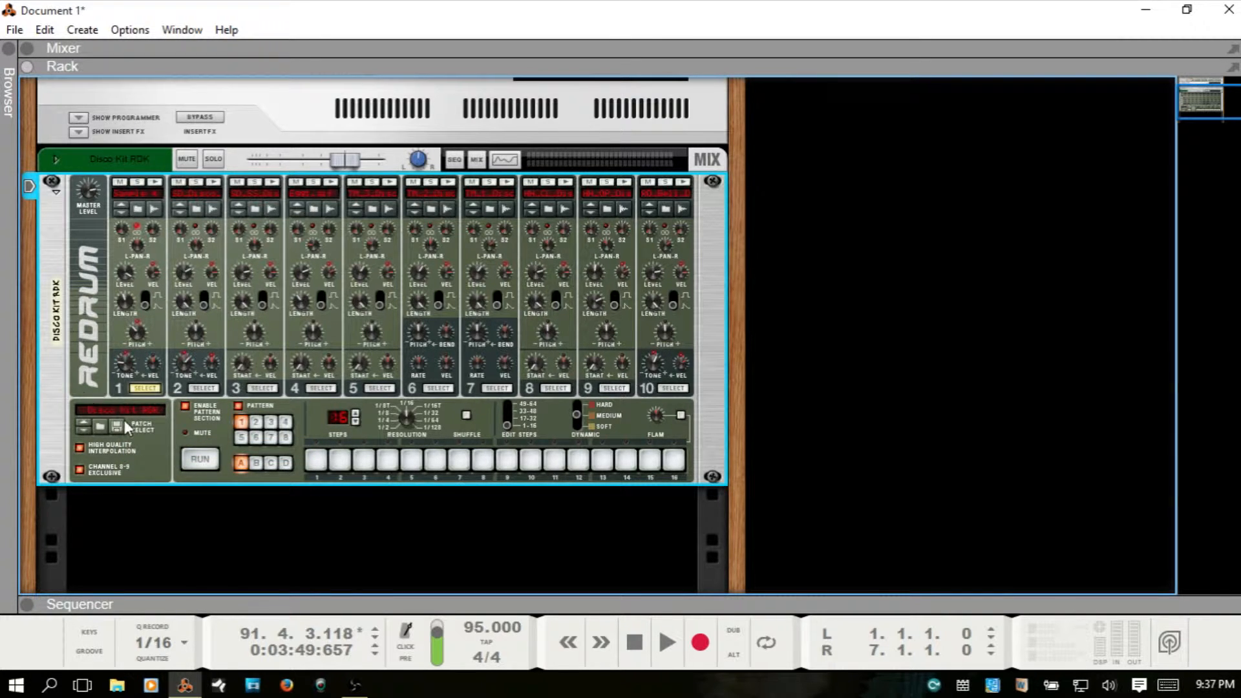
{"action": "left_click", "coordinate": [82, 432]}
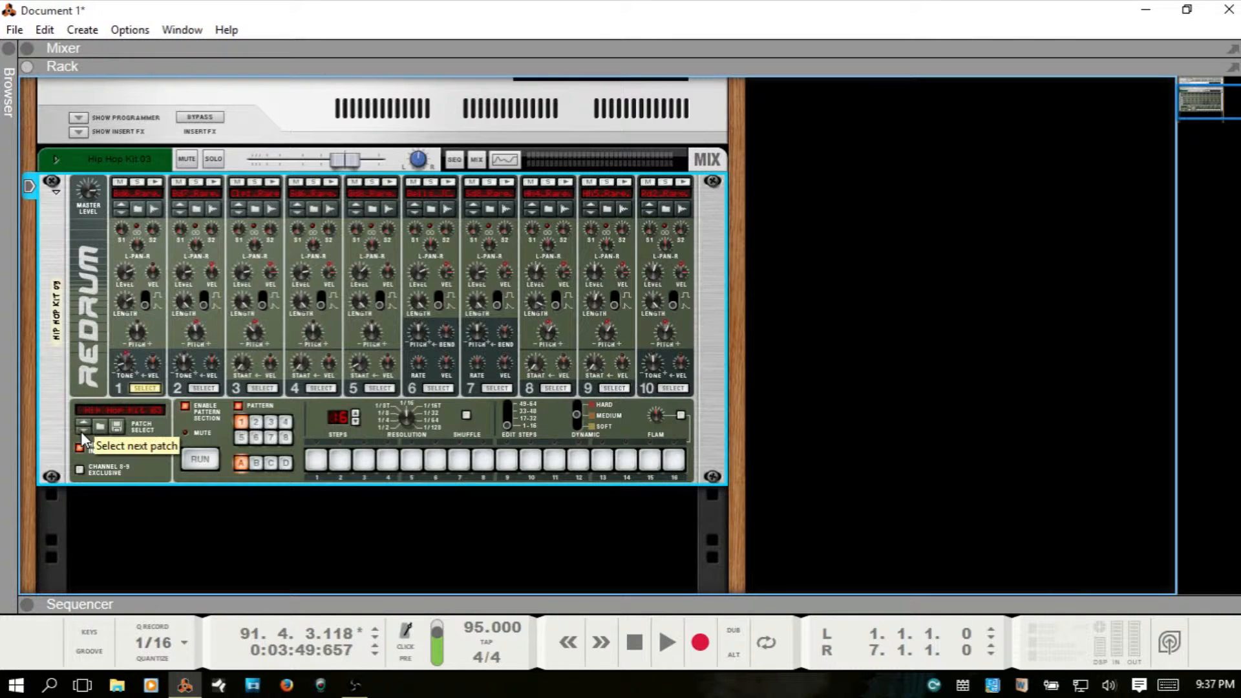
{"action": "left_click", "coordinate": [80, 420]}
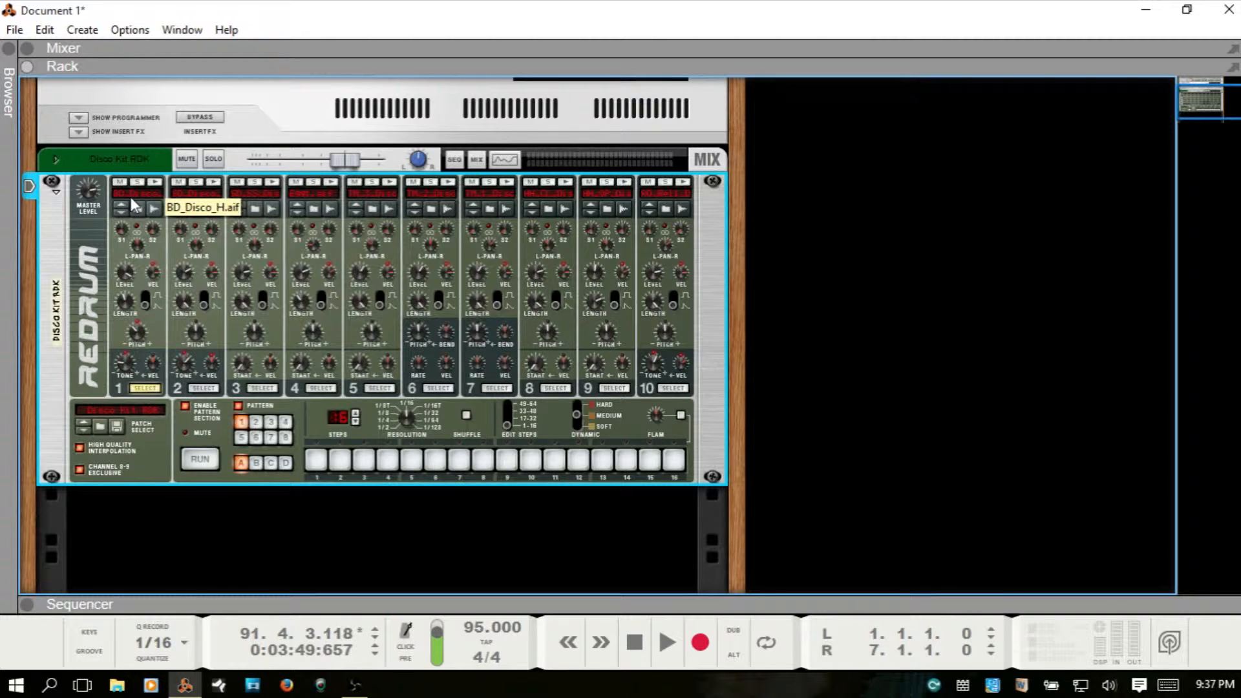
- Examine the Redrum's patch list and drum channel 1's sample list without choosing anything
{"action": "left_click", "coordinate": [117, 409]}
{"action": "left_click", "coordinate": [52, 386]}
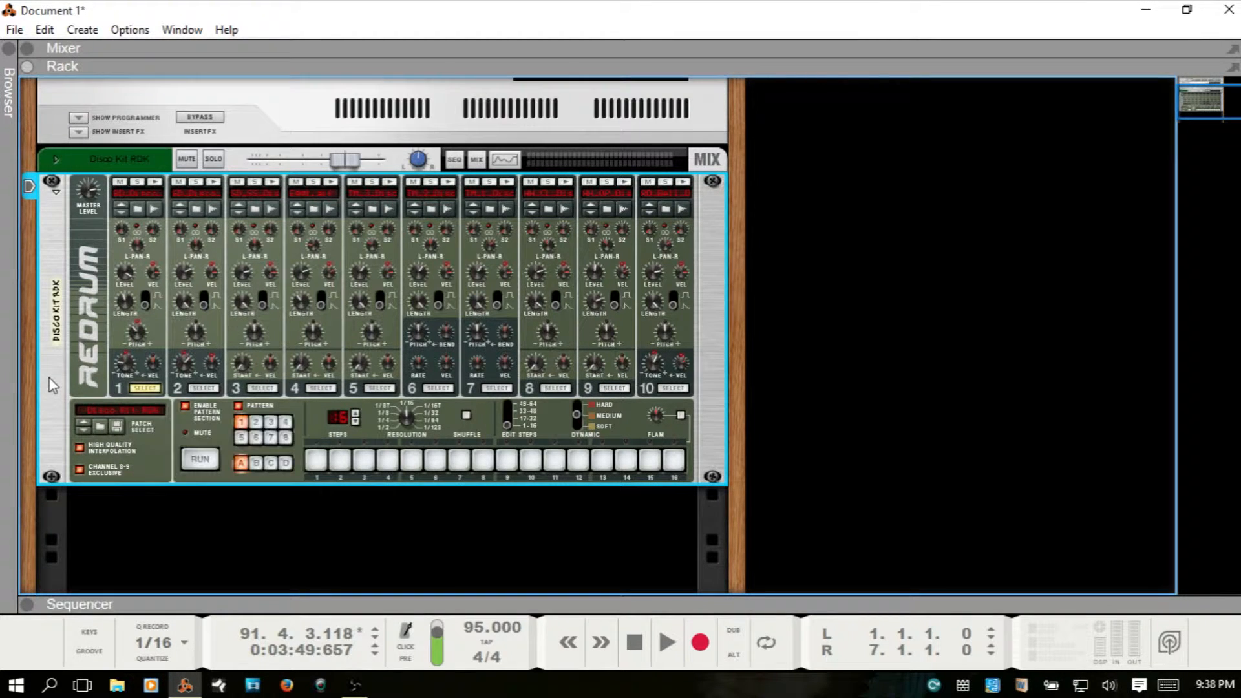
{"action": "left_click", "coordinate": [135, 192]}
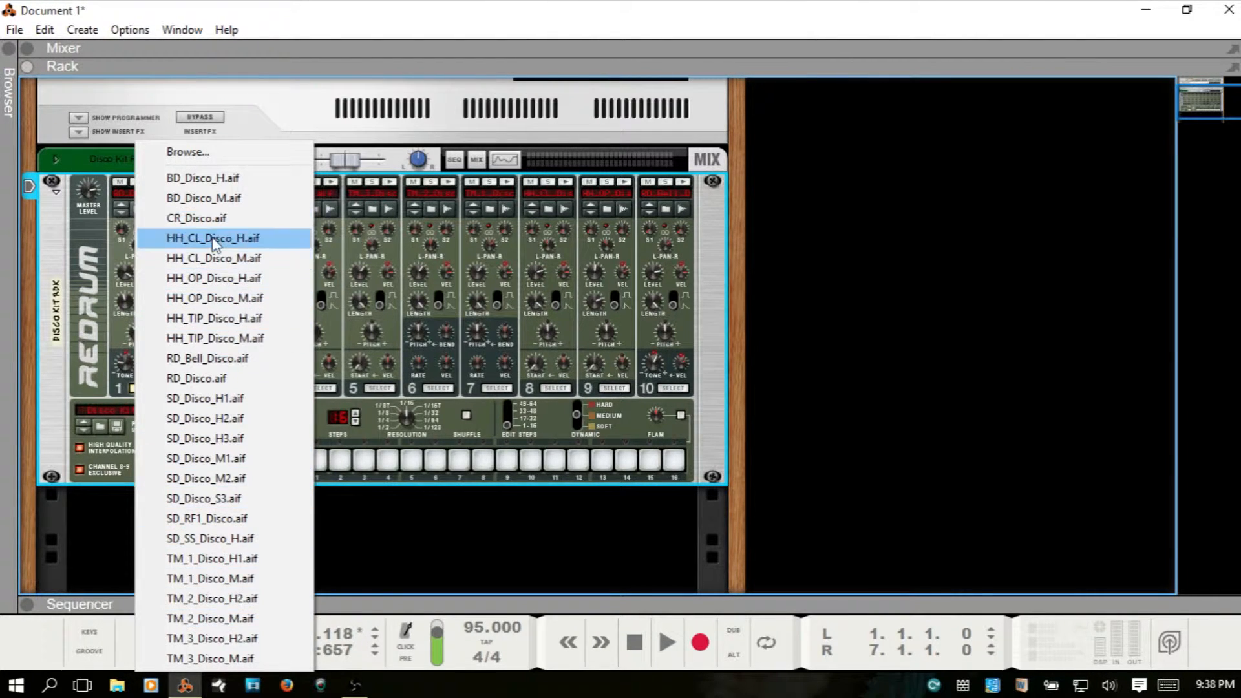
{"action": "left_click", "coordinate": [75, 239]}
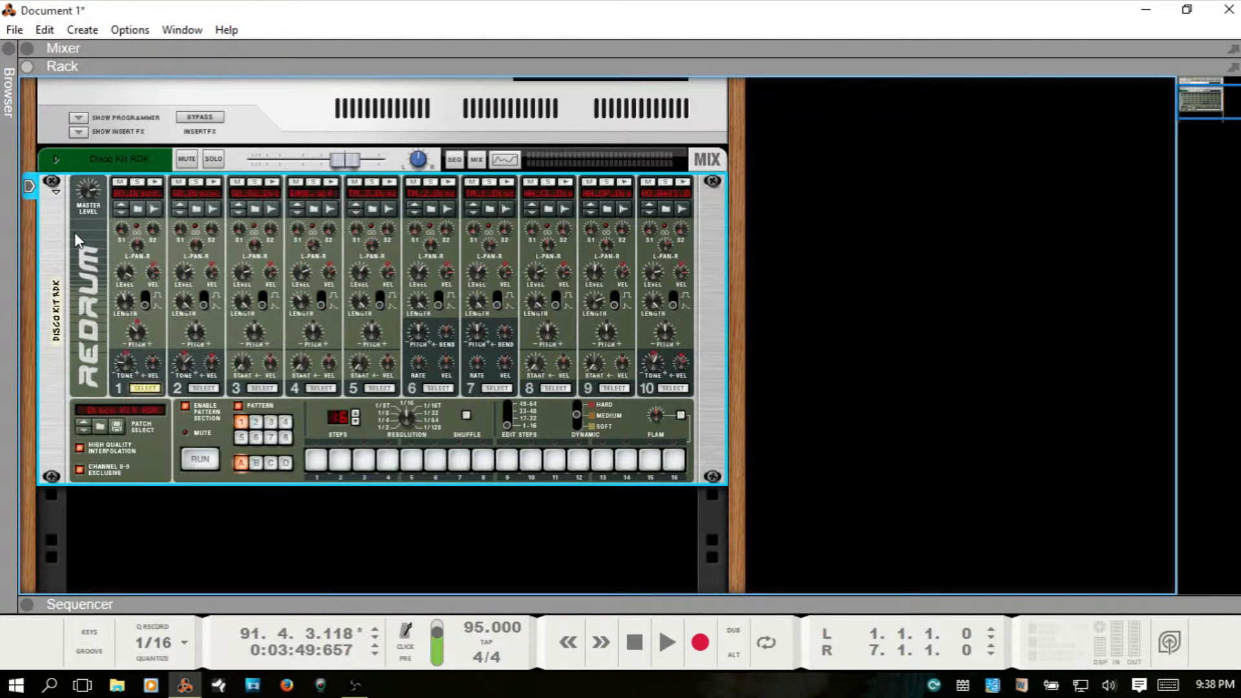
{"action": "double_click", "coordinate": [57, 314]}
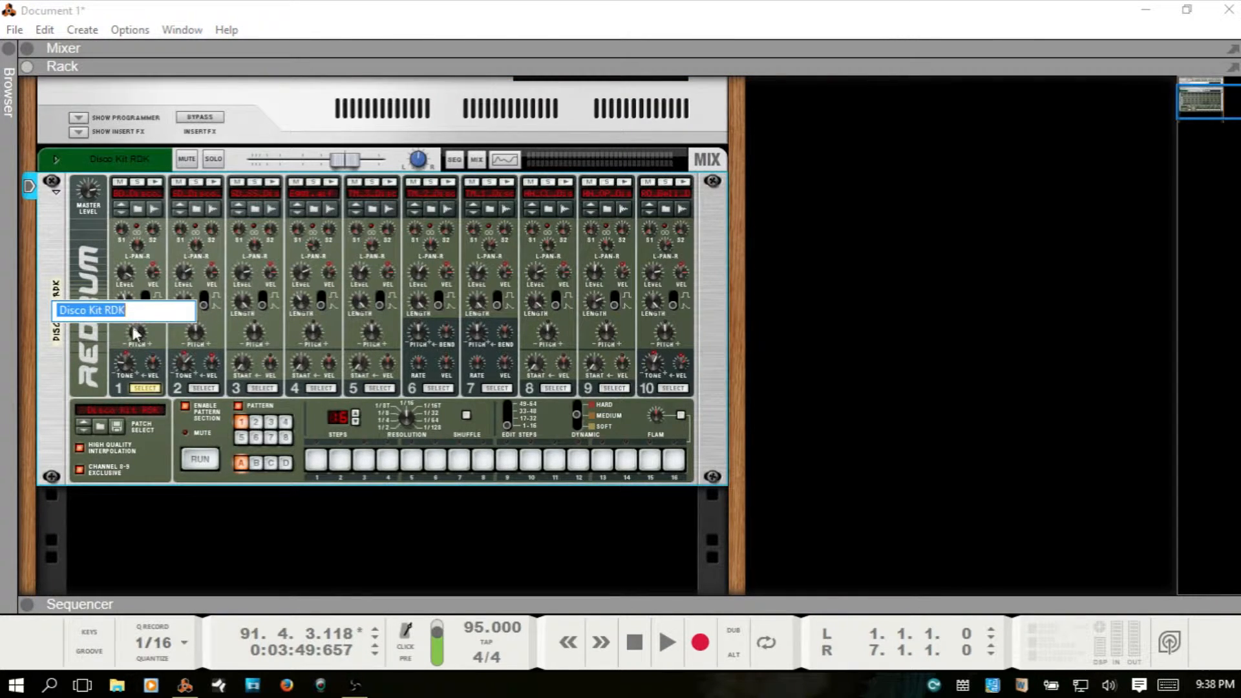
{"action": "left_click", "coordinate": [50, 242]}
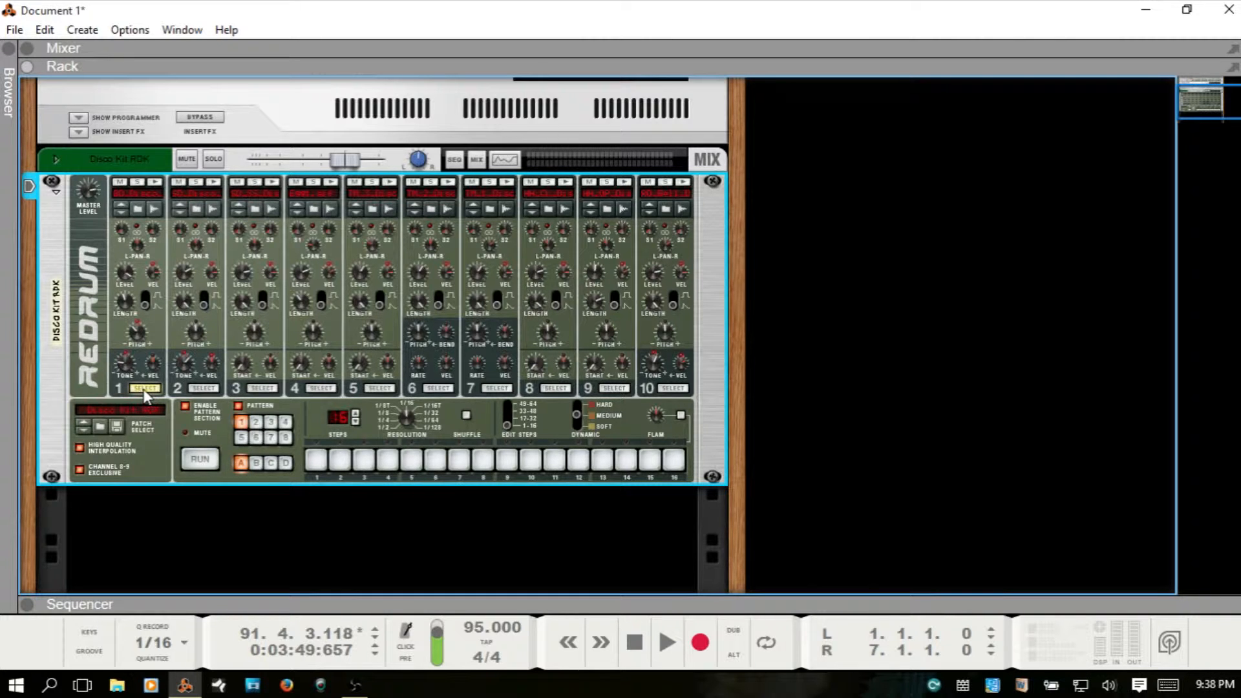
- Select drum channels 2, 3, 4, 5 and 6 in turn for step editing
{"action": "left_click", "coordinate": [203, 389]}
{"action": "left_click", "coordinate": [267, 391]}
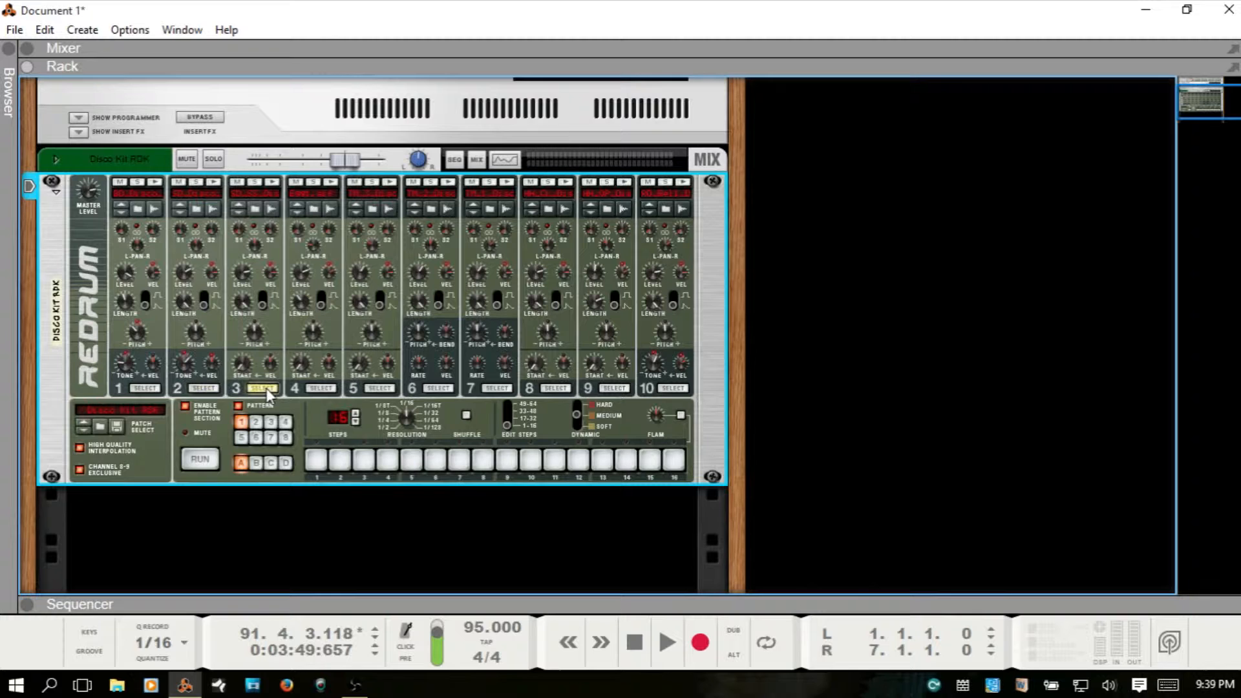
{"action": "left_click", "coordinate": [321, 389]}
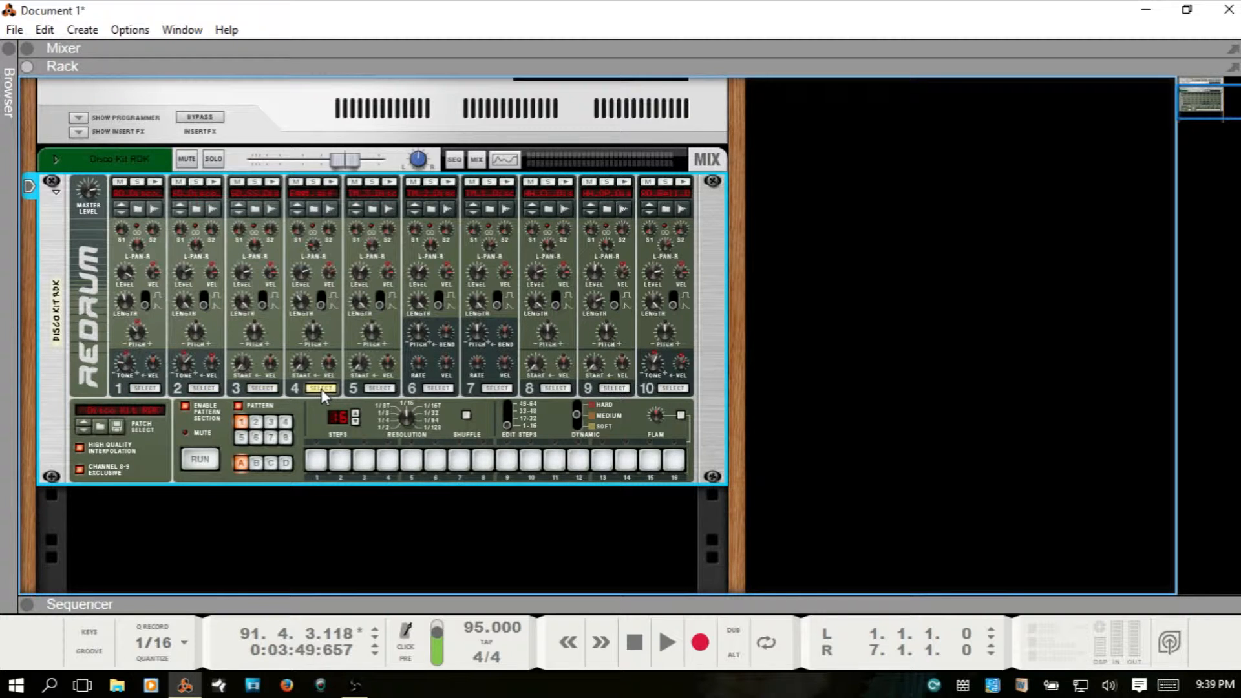
{"action": "left_click", "coordinate": [380, 389]}
{"action": "left_click", "coordinate": [429, 390]}
- Try out drum channel 1 hits on steps 1, 7 and 11, and clear those steps again
{"action": "left_click", "coordinate": [145, 388]}
{"action": "left_click", "coordinate": [314, 460]}
{"action": "left_click", "coordinate": [456, 465]}
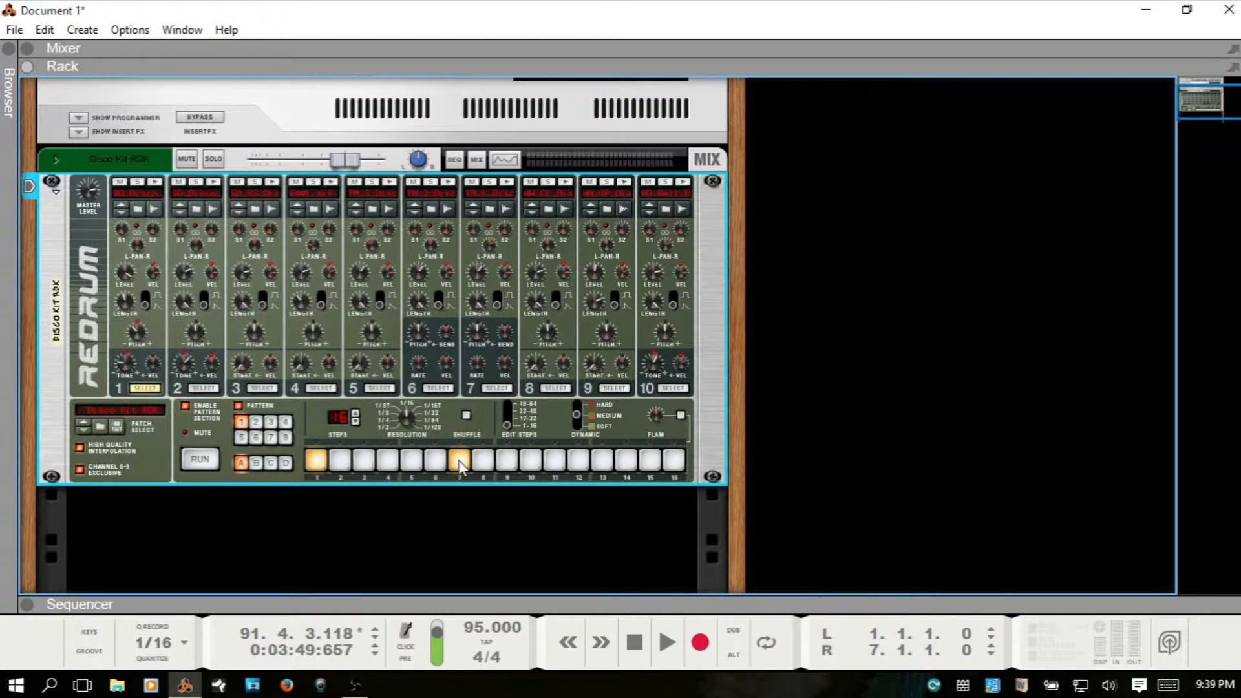
{"action": "left_click", "coordinate": [555, 464]}
{"action": "left_click", "coordinate": [553, 461]}
{"action": "left_click", "coordinate": [458, 460]}
{"action": "left_click", "coordinate": [316, 461]}
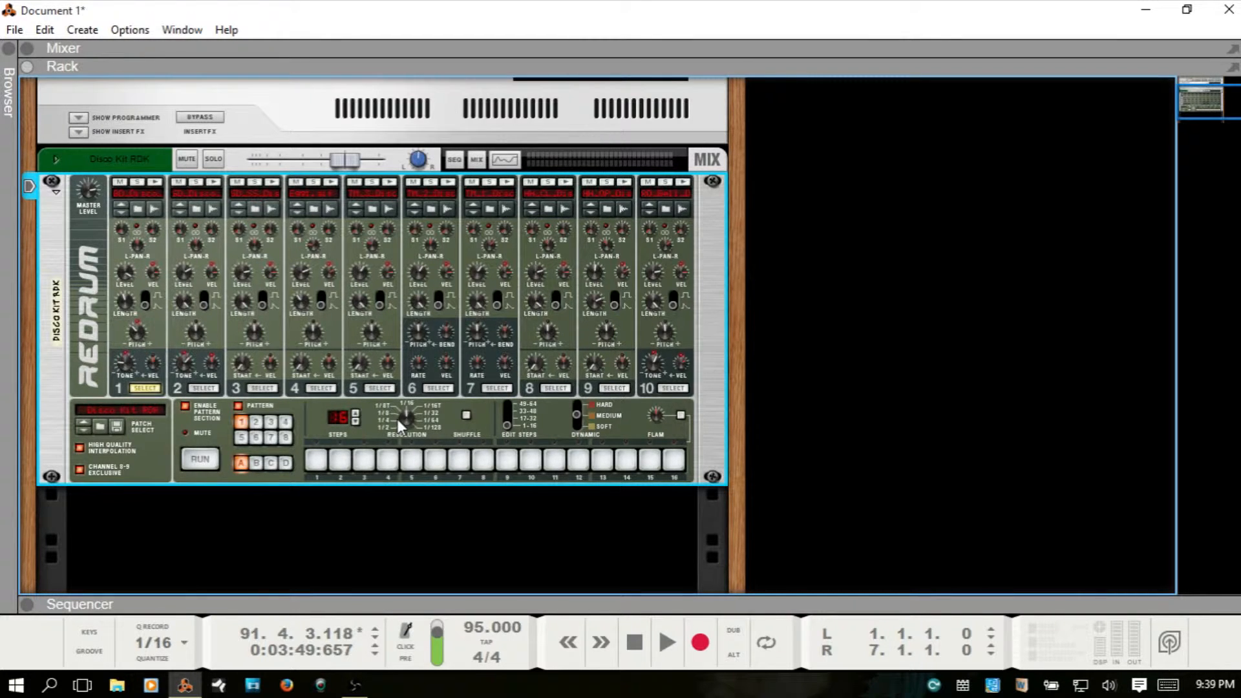
- Play the empty pattern with the song transport, return to the song start, and run it briefly on the Redrum alone
{"action": "key", "text": "space"}
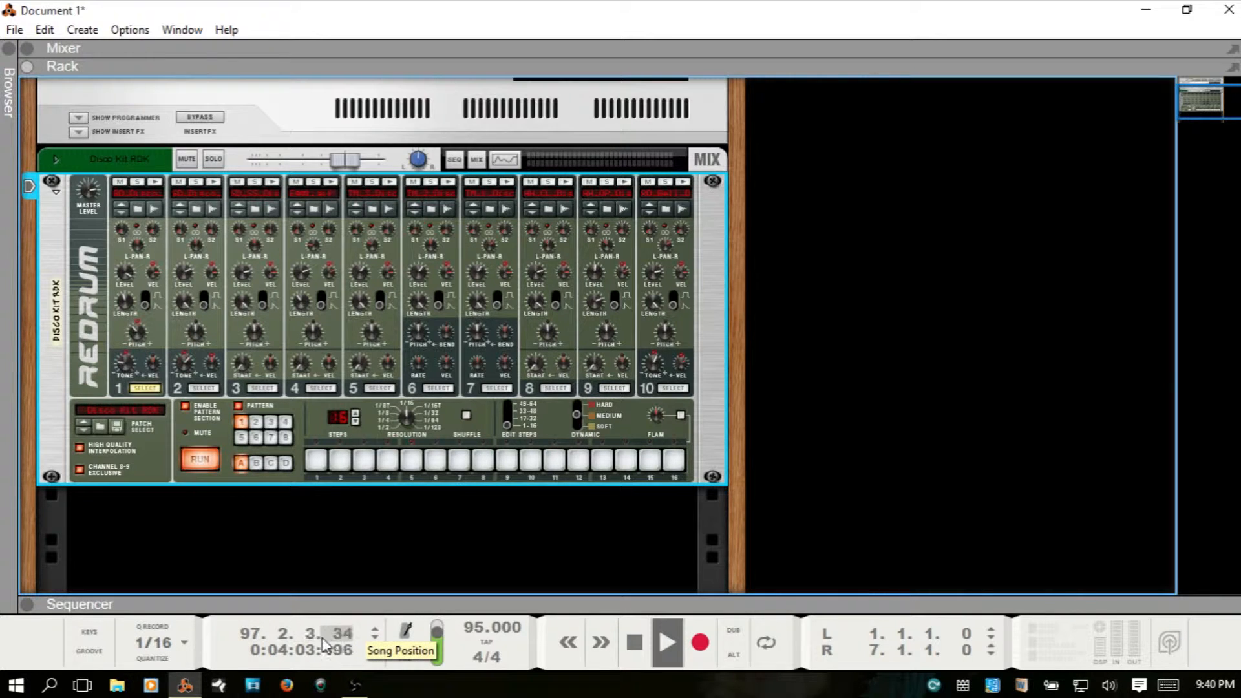
{"action": "key", "text": "space"}
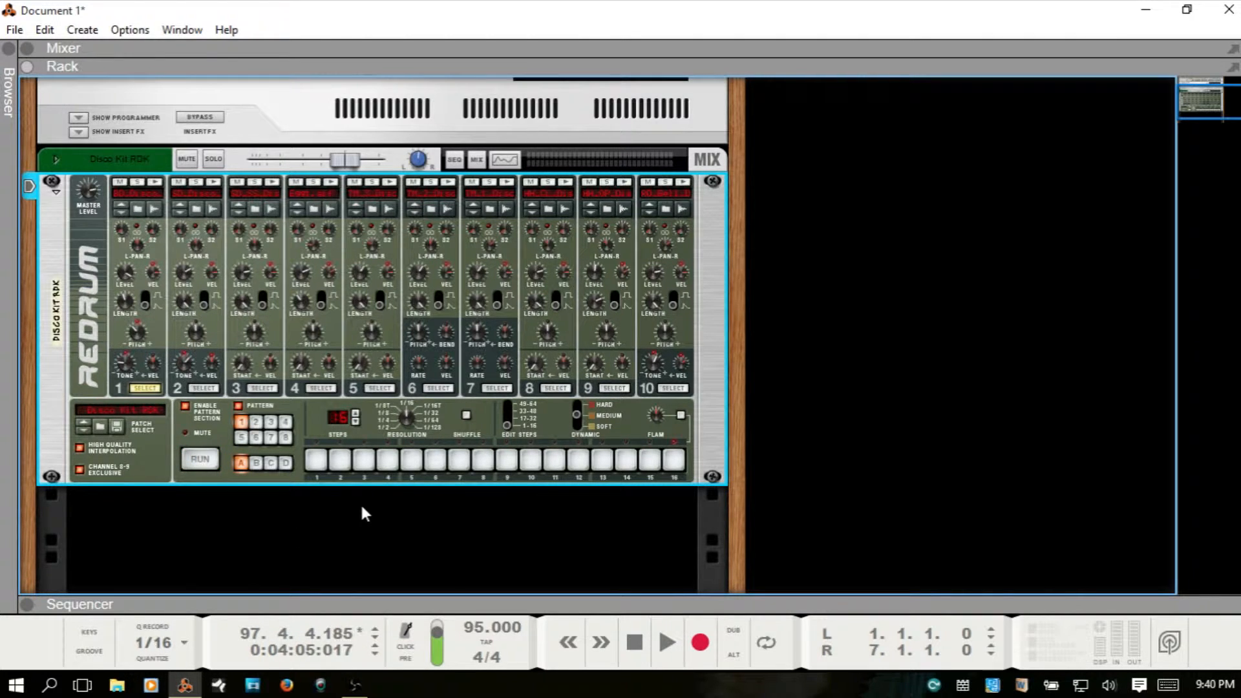
{"action": "key", "text": "Home"}
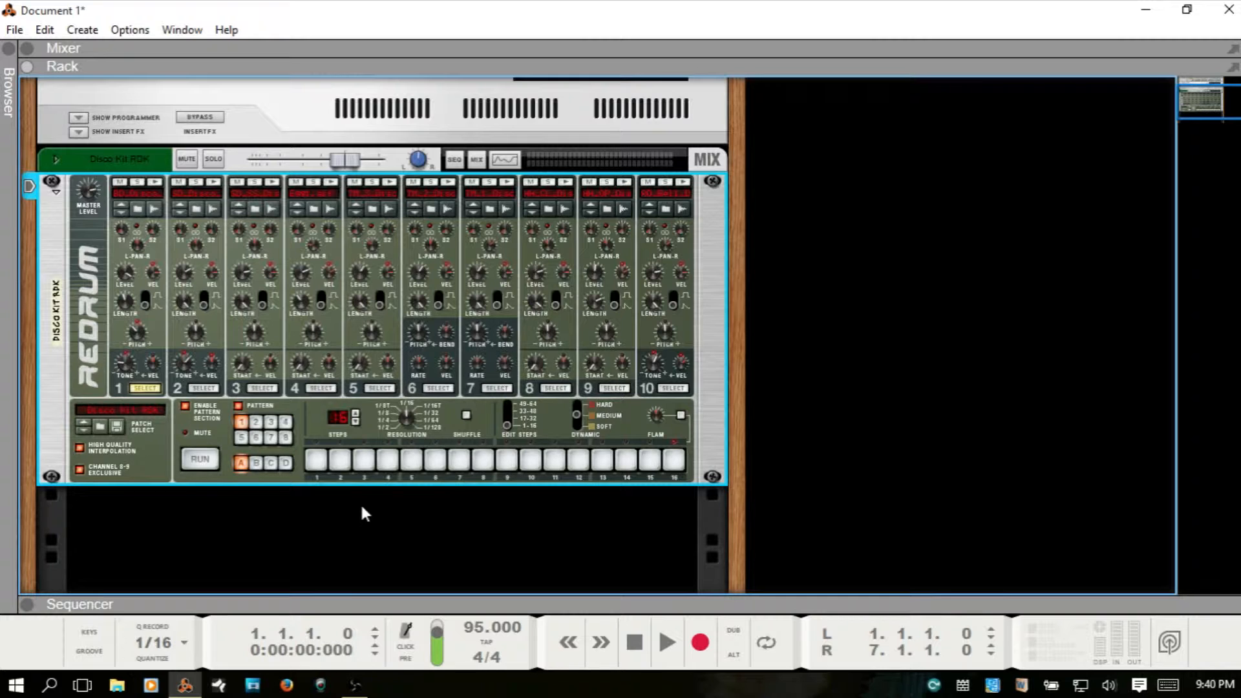
{"action": "left_click", "coordinate": [201, 460]}
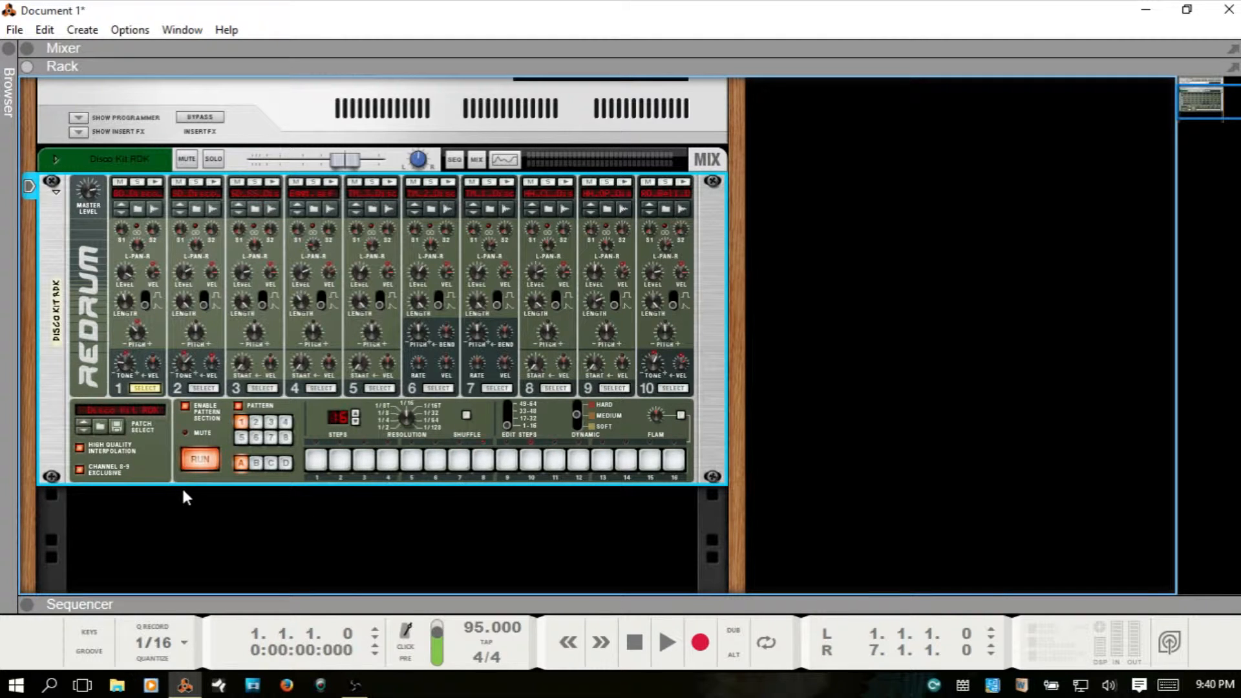
{"action": "left_click", "coordinate": [197, 464]}
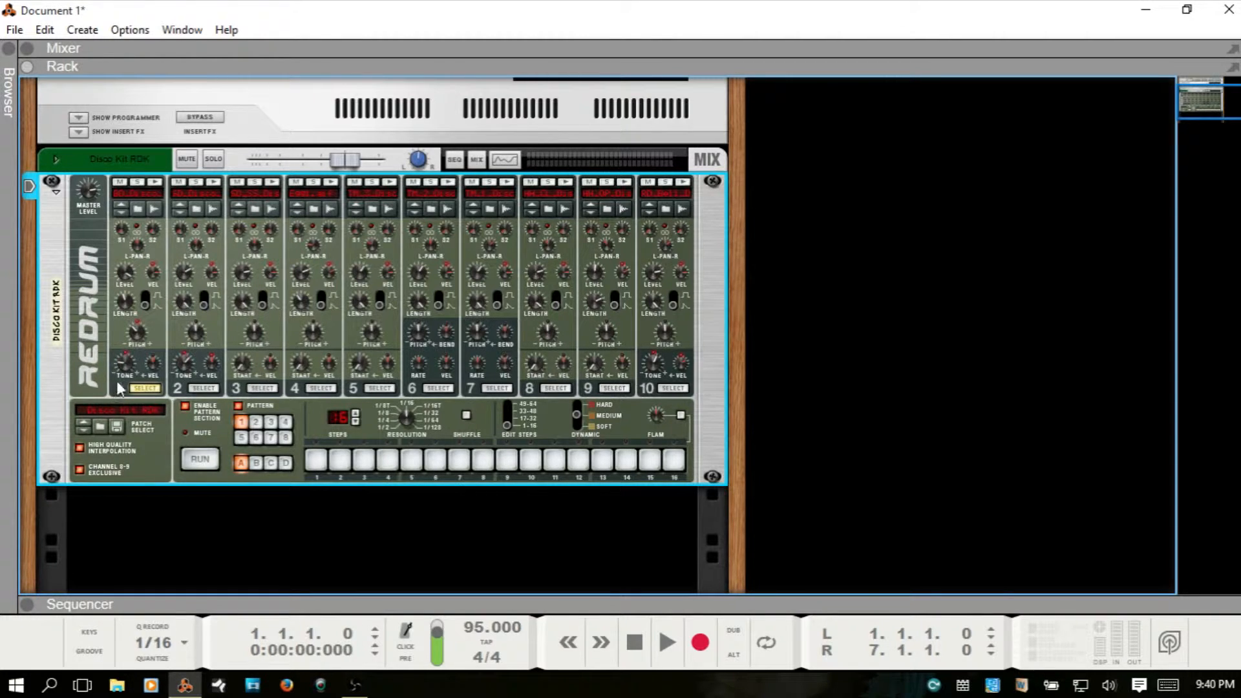
- Program drum channel 1 to hit on steps 1, 7 and 11 of the pattern
{"action": "left_click", "coordinate": [317, 461]}
{"action": "left_click", "coordinate": [459, 460]}
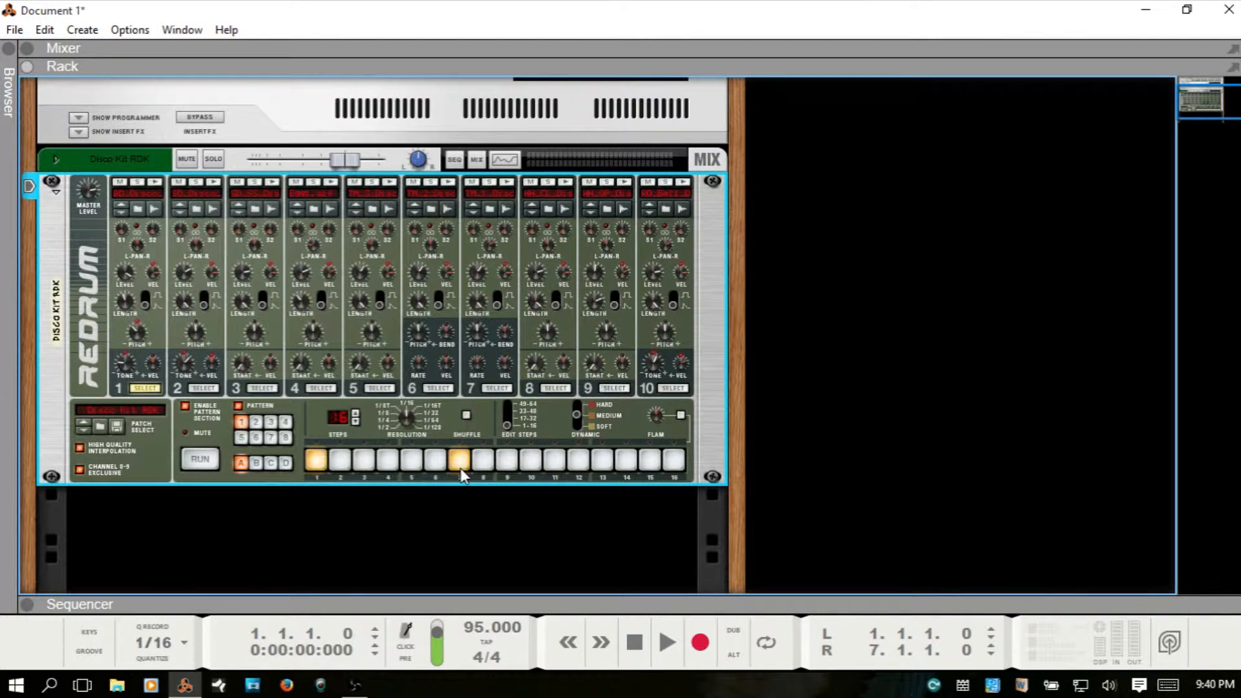
{"action": "left_click", "coordinate": [555, 461]}
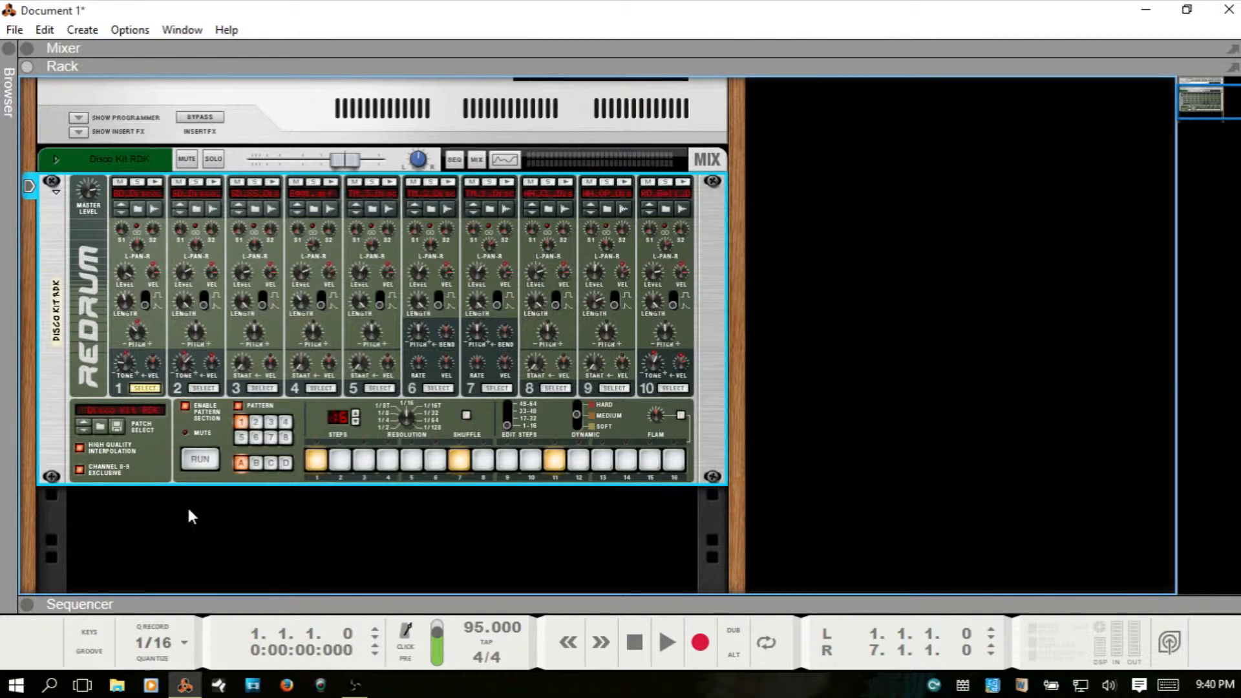
- Run the Redrum's pattern on its own and raise the computer's sound volume while it plays
{"action": "left_click", "coordinate": [200, 460]}
{"action": "left_click", "coordinate": [201, 460]}
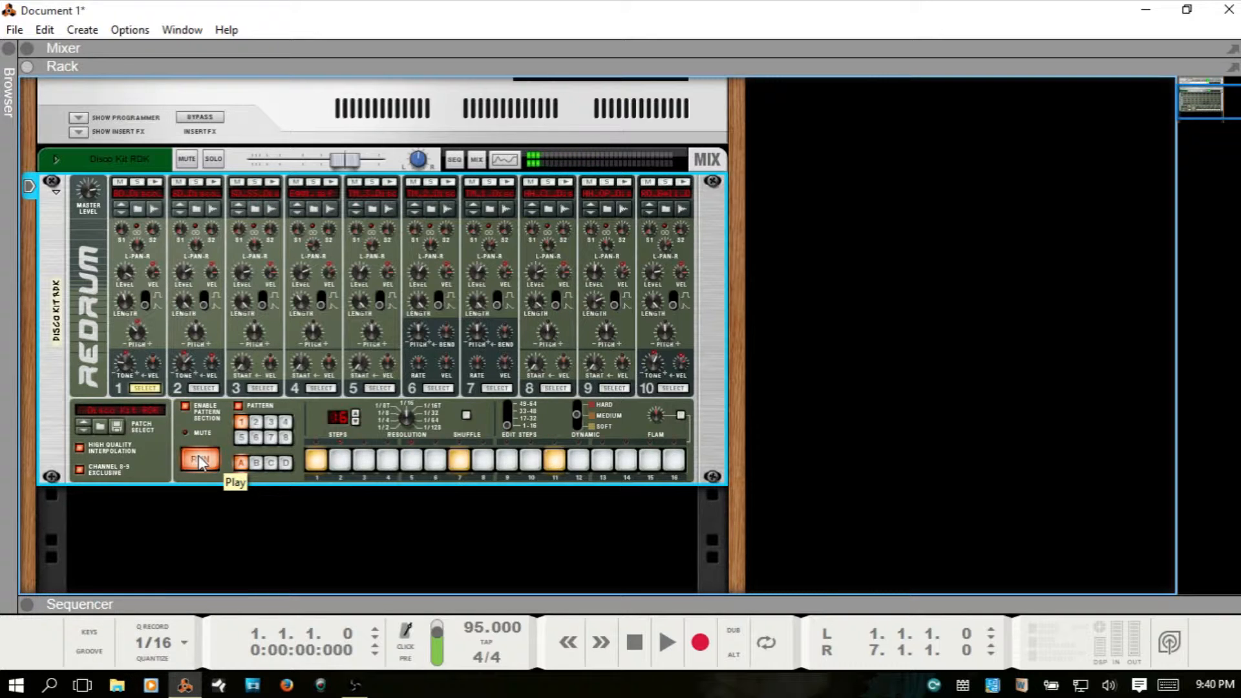
{"action": "key", "text": "XF86AudioRaiseVolume"}
{"action": "key", "text": "XF86AudioRaiseVolume"}
{"action": "key", "text": "XF86AudioRaiseVolume"}
{"action": "key", "text": "XF86AudioRaiseVolume"}
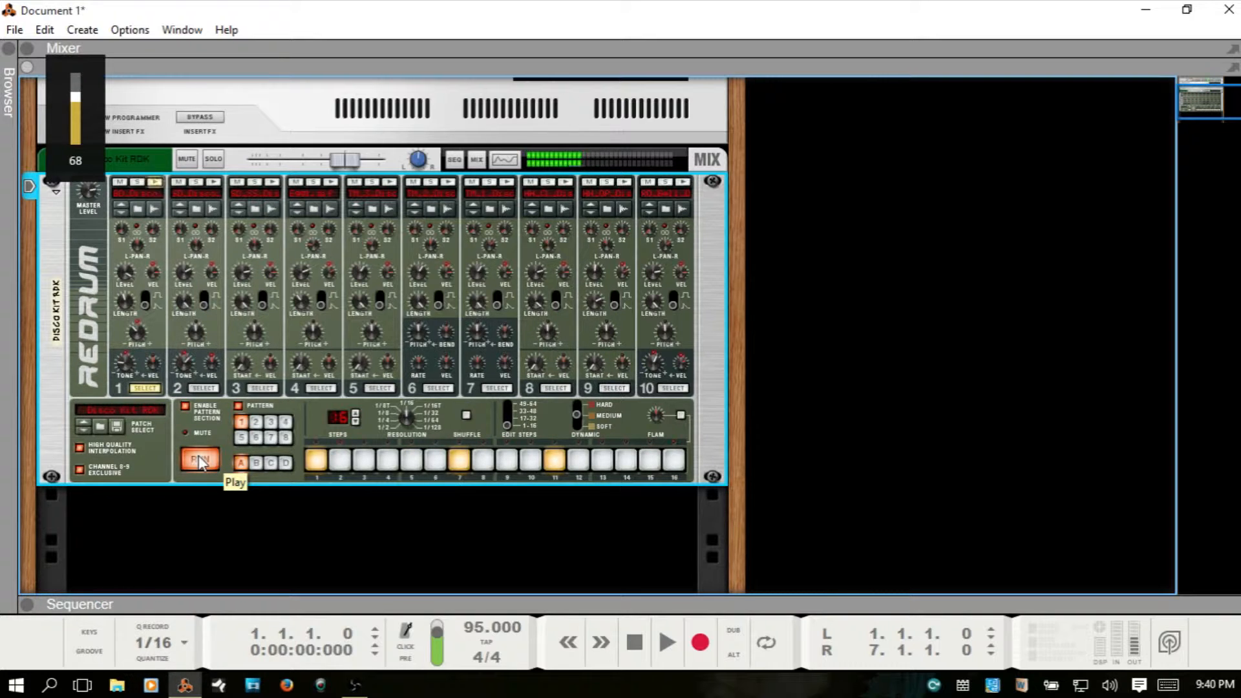
{"action": "key", "text": "XF86AudioRaiseVolume"}
{"action": "key", "text": "XF86AudioRaiseVolume"}
{"action": "key", "text": "XF86AudioRaiseVolume"}
{"action": "key", "text": "XF86AudioRaiseVolume"}
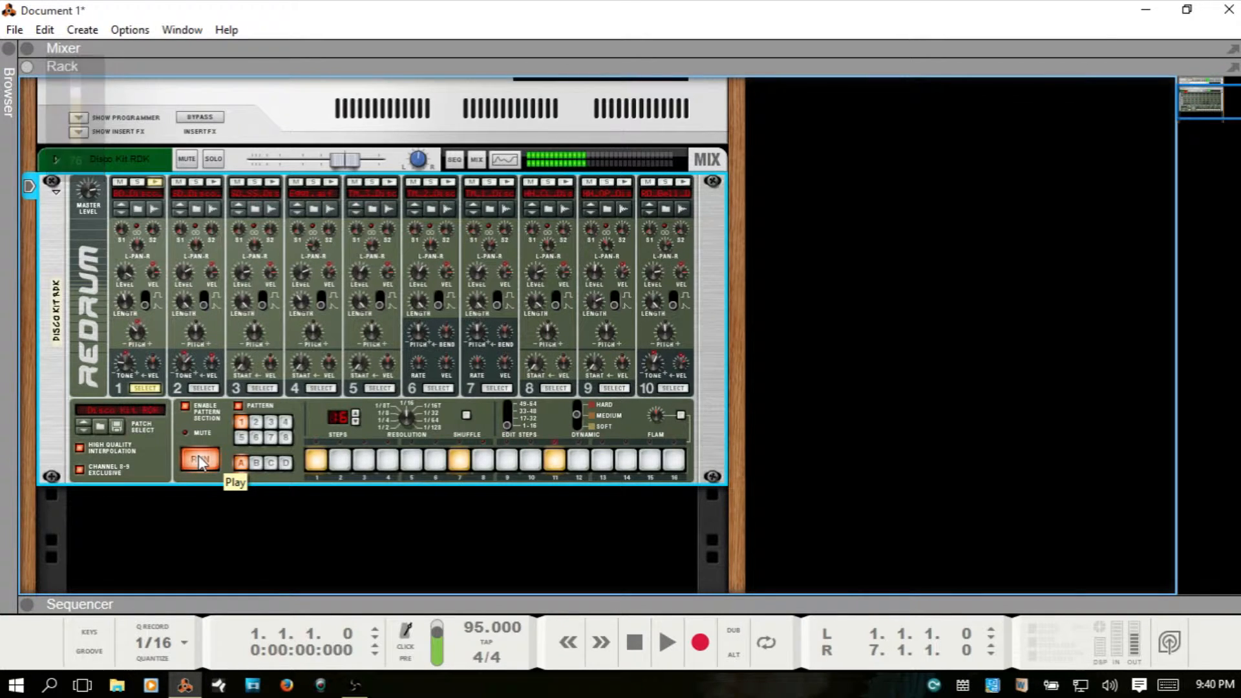
- Add drum channel 2 hits on steps 5 and 13 of the running pattern
{"action": "left_click", "coordinate": [200, 389]}
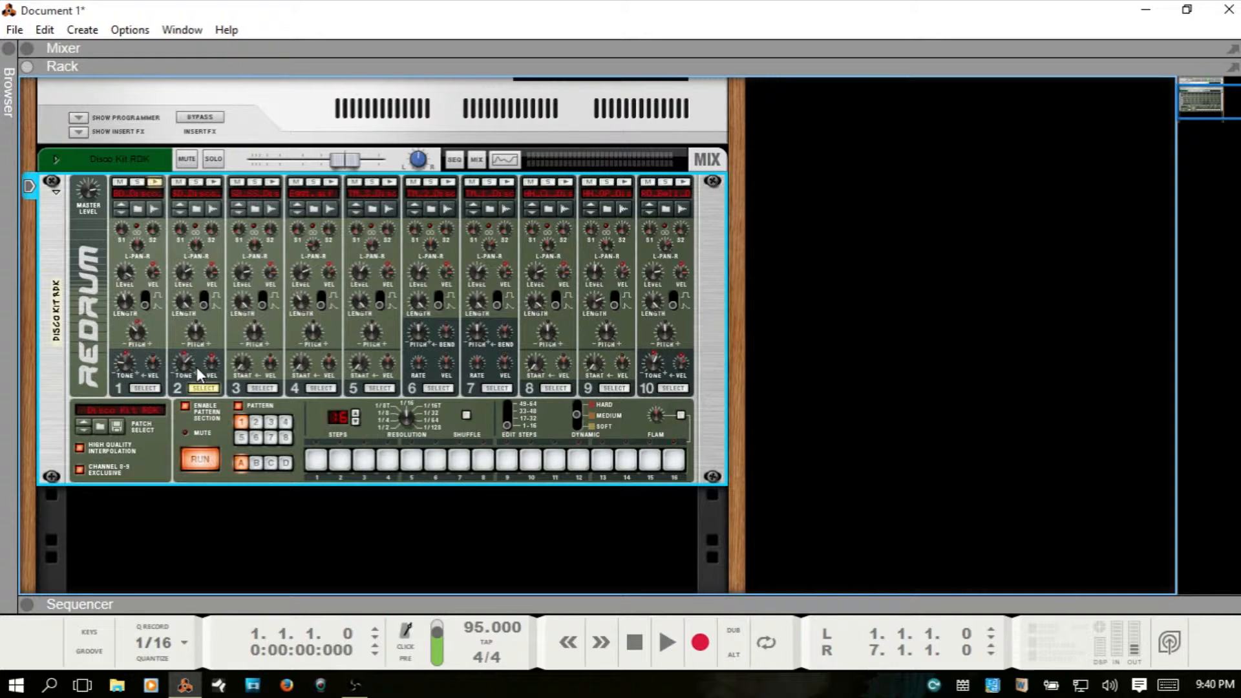
{"action": "left_click", "coordinate": [411, 460]}
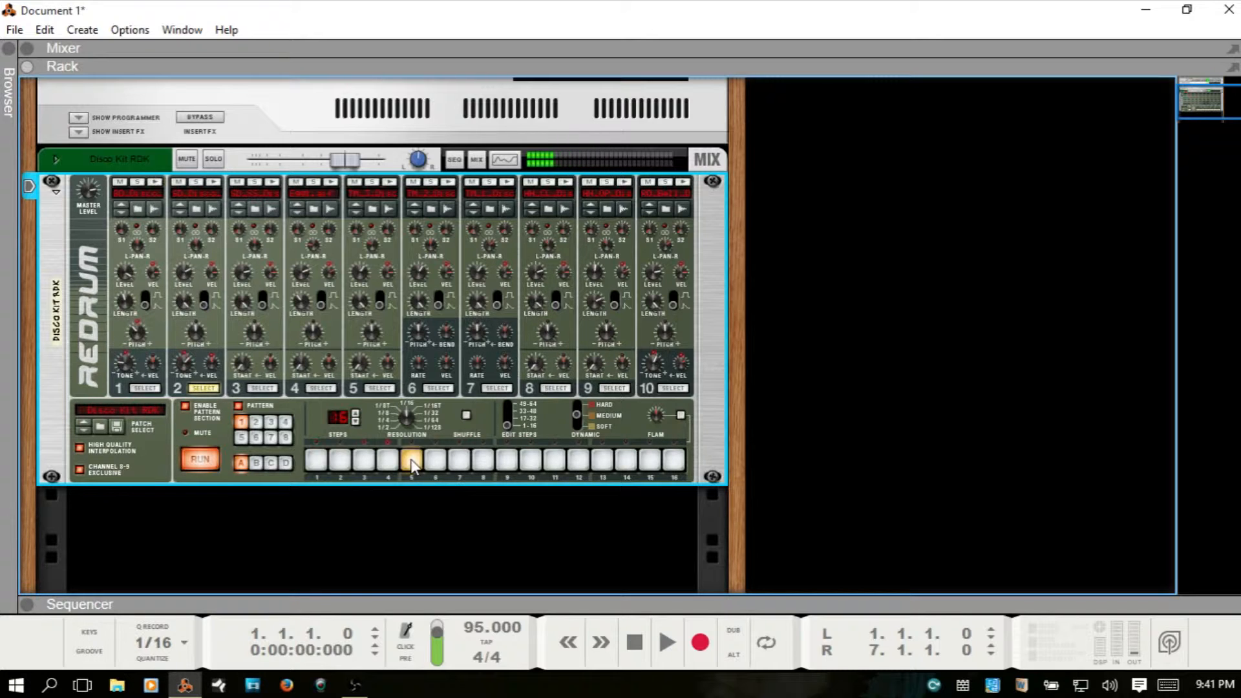
{"action": "left_click", "coordinate": [602, 461]}
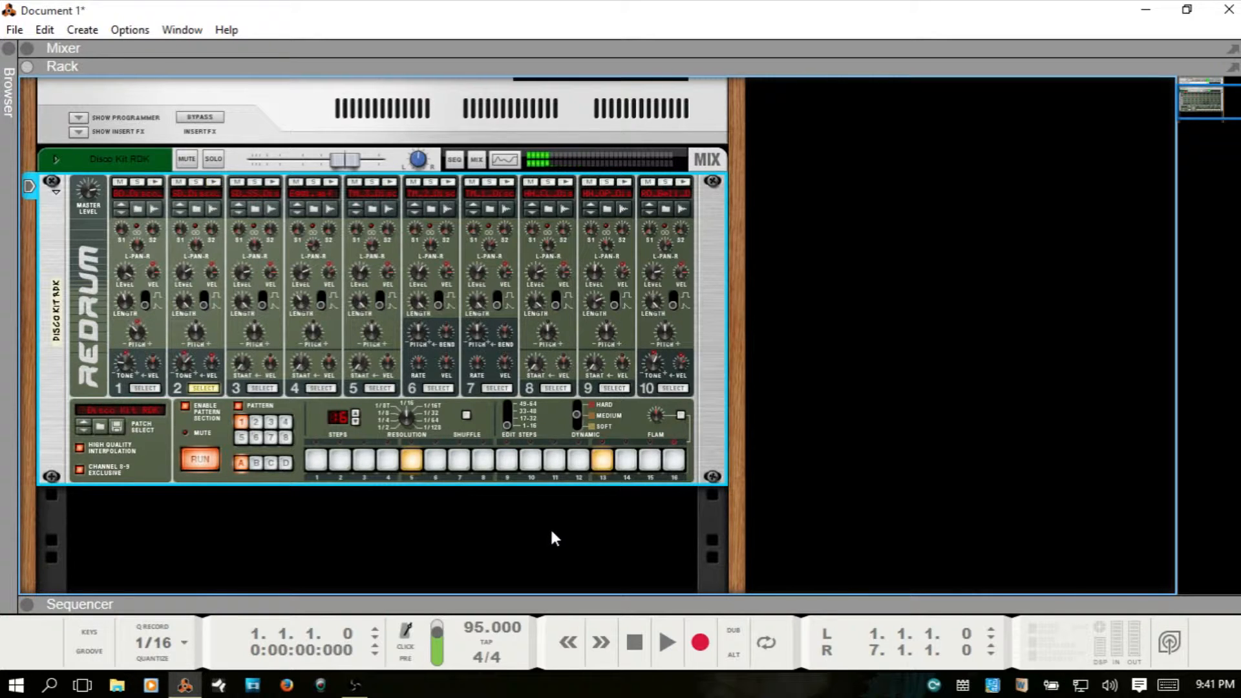
- Add drum channel 9 hits on steps 1, 5, 9 and 13 of the running pattern
{"action": "left_click", "coordinate": [611, 388]}
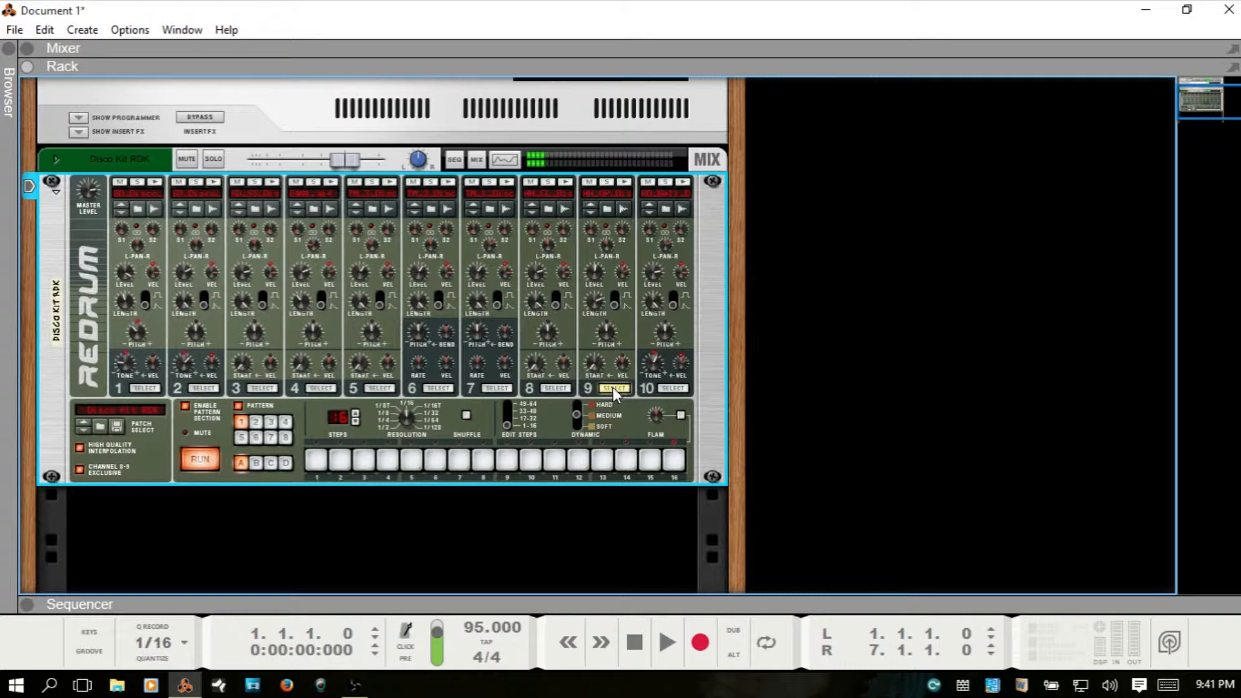
{"action": "left_click", "coordinate": [316, 460]}
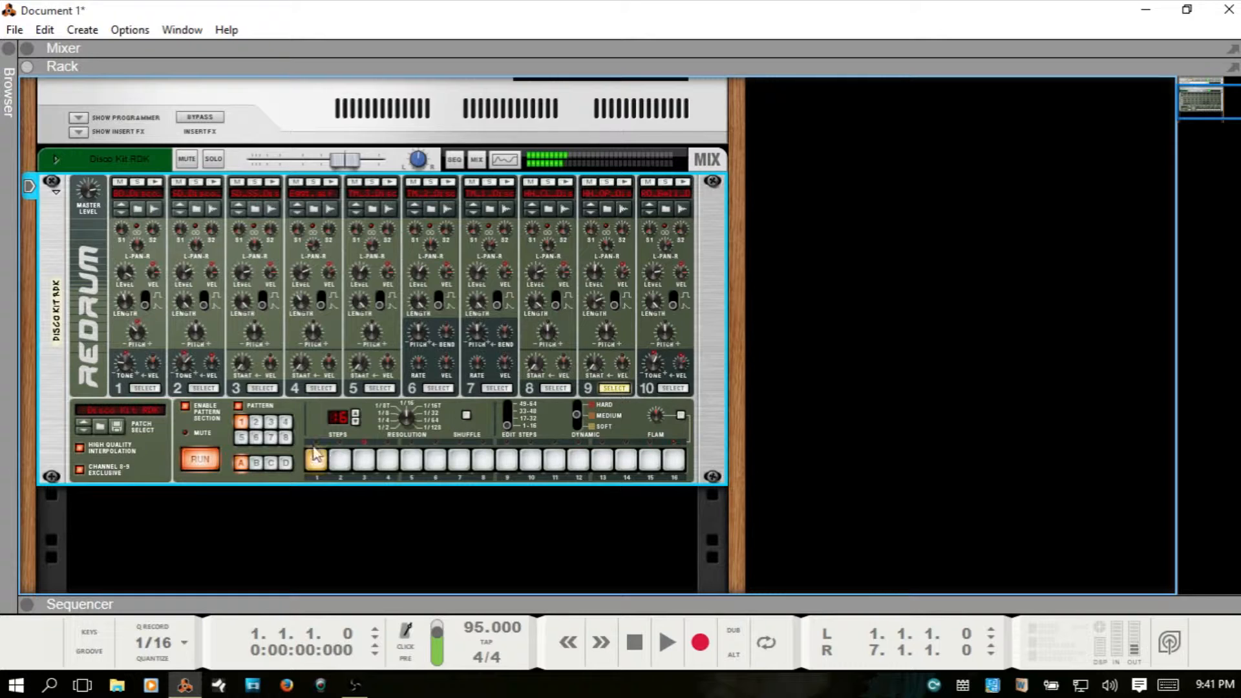
{"action": "left_click", "coordinate": [411, 465]}
{"action": "left_click", "coordinate": [507, 461]}
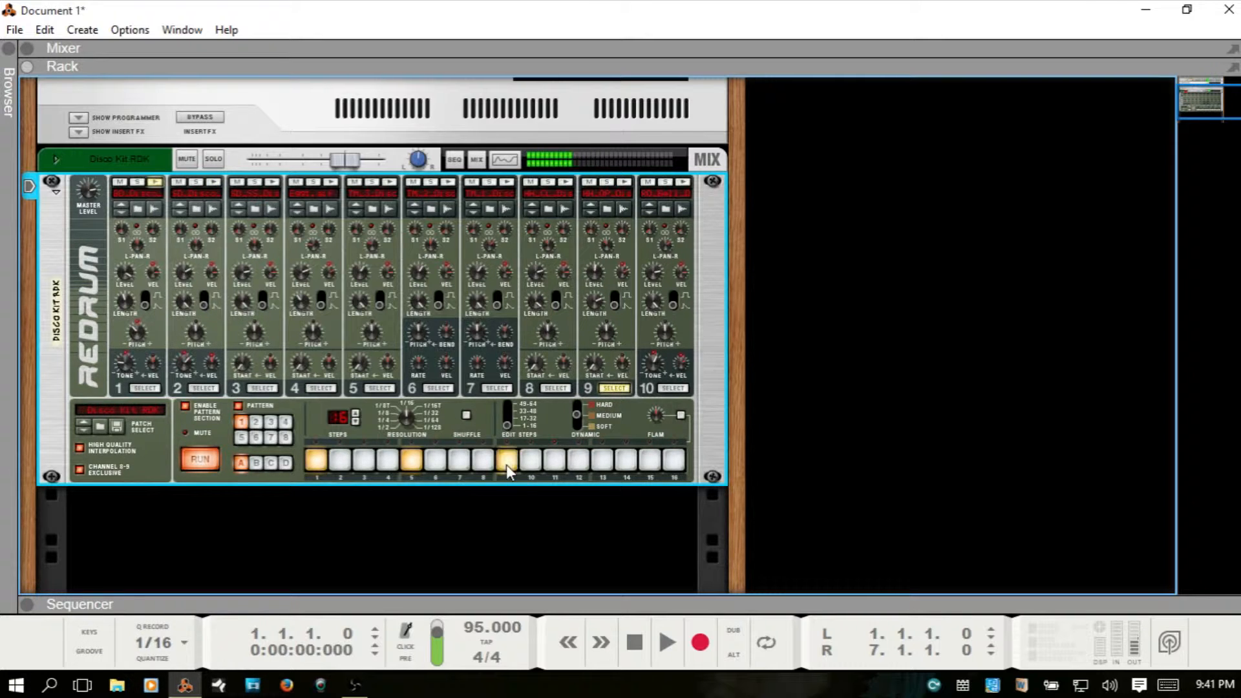
{"action": "left_click", "coordinate": [603, 463]}
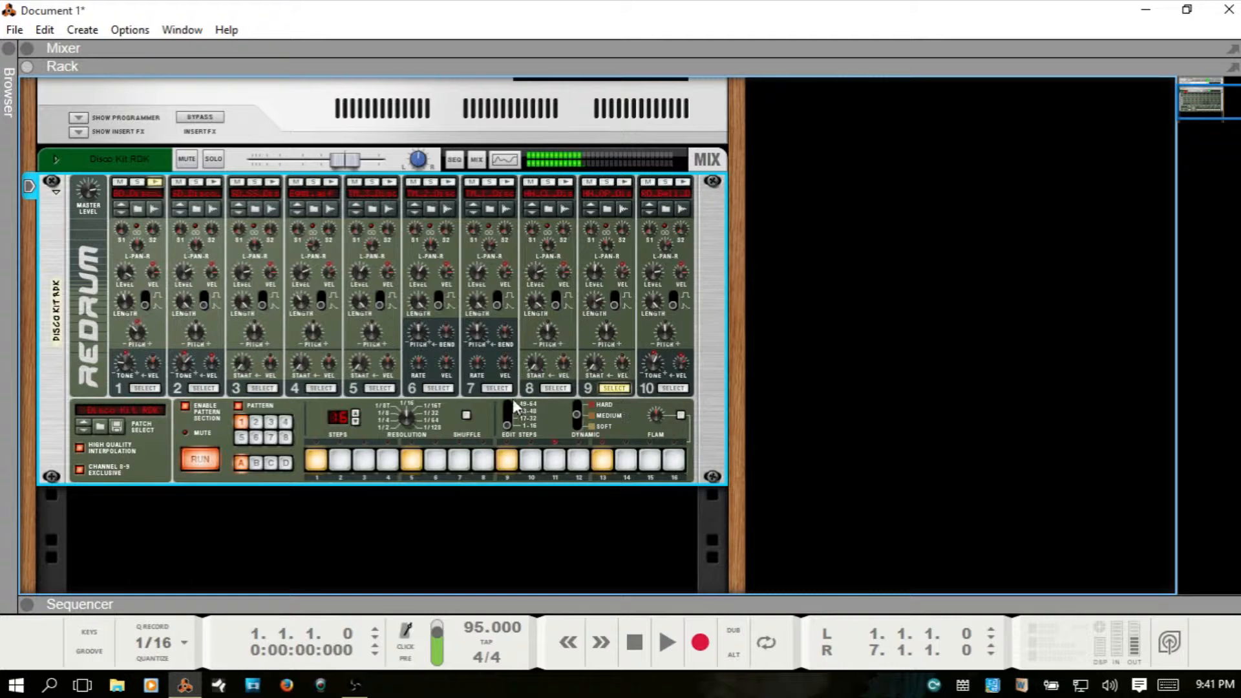
- Review the programmed steps of drum channels 2 and 1, and play and stop the song twice to hear the pattern
{"action": "left_click", "coordinate": [204, 388]}
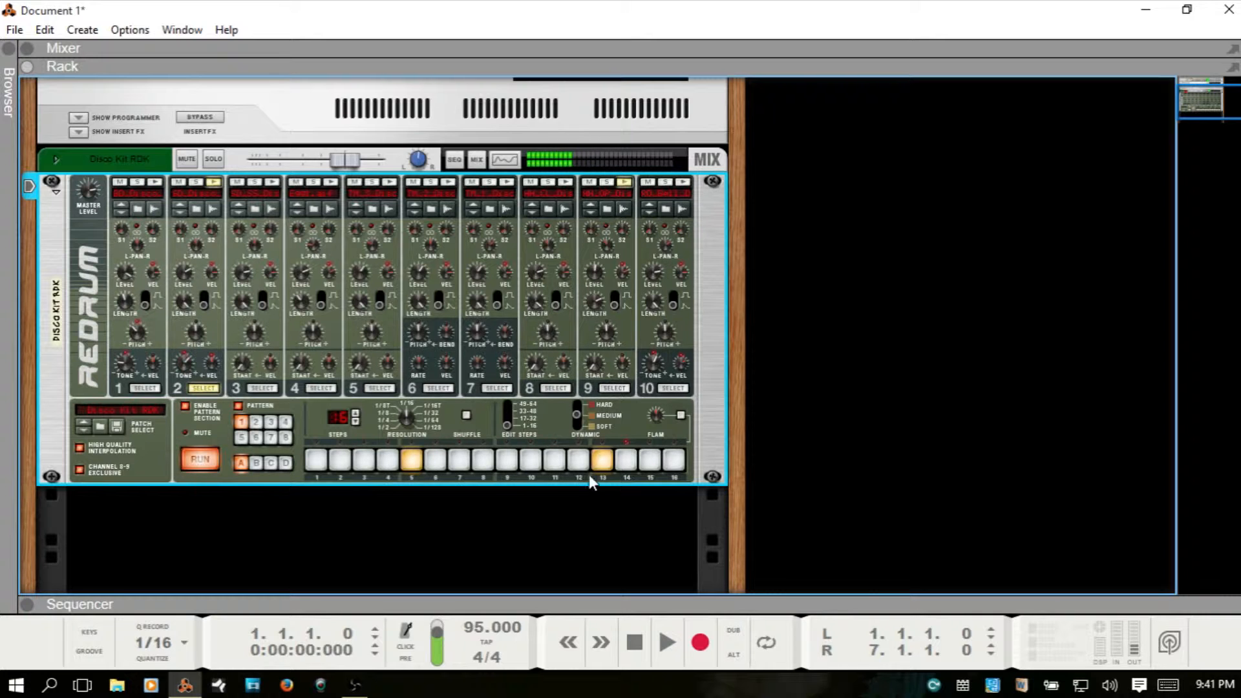
{"action": "left_click", "coordinate": [144, 388]}
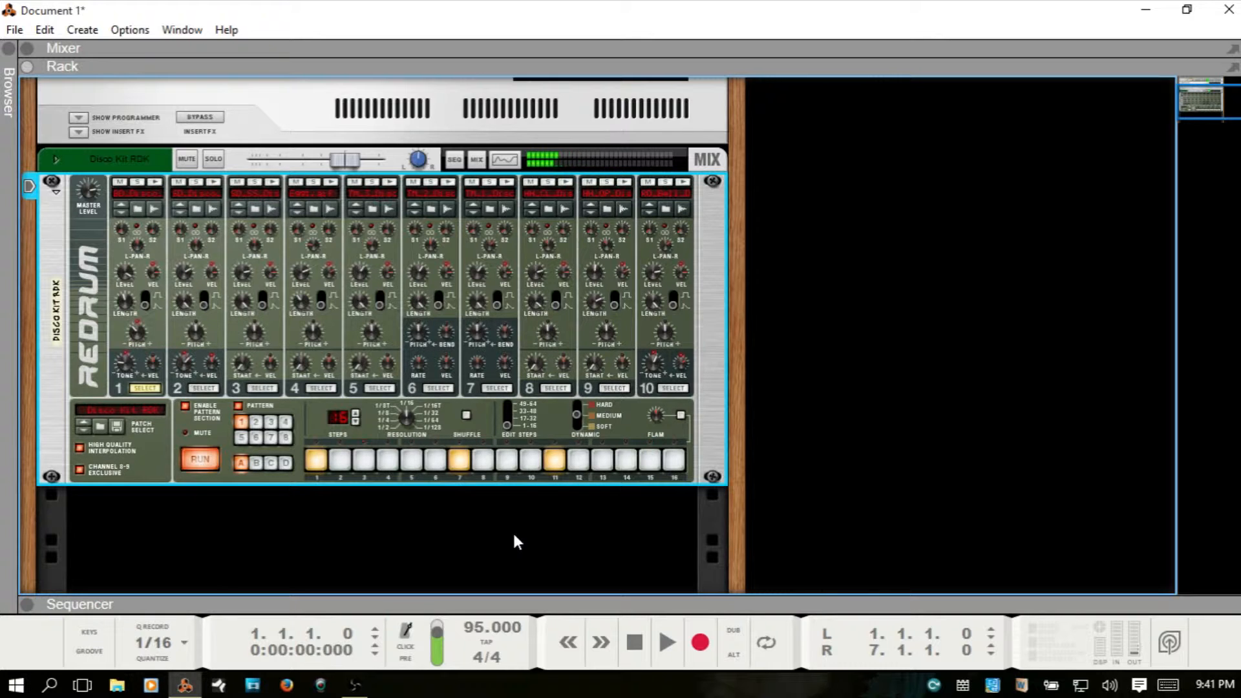
{"action": "key", "text": "space"}
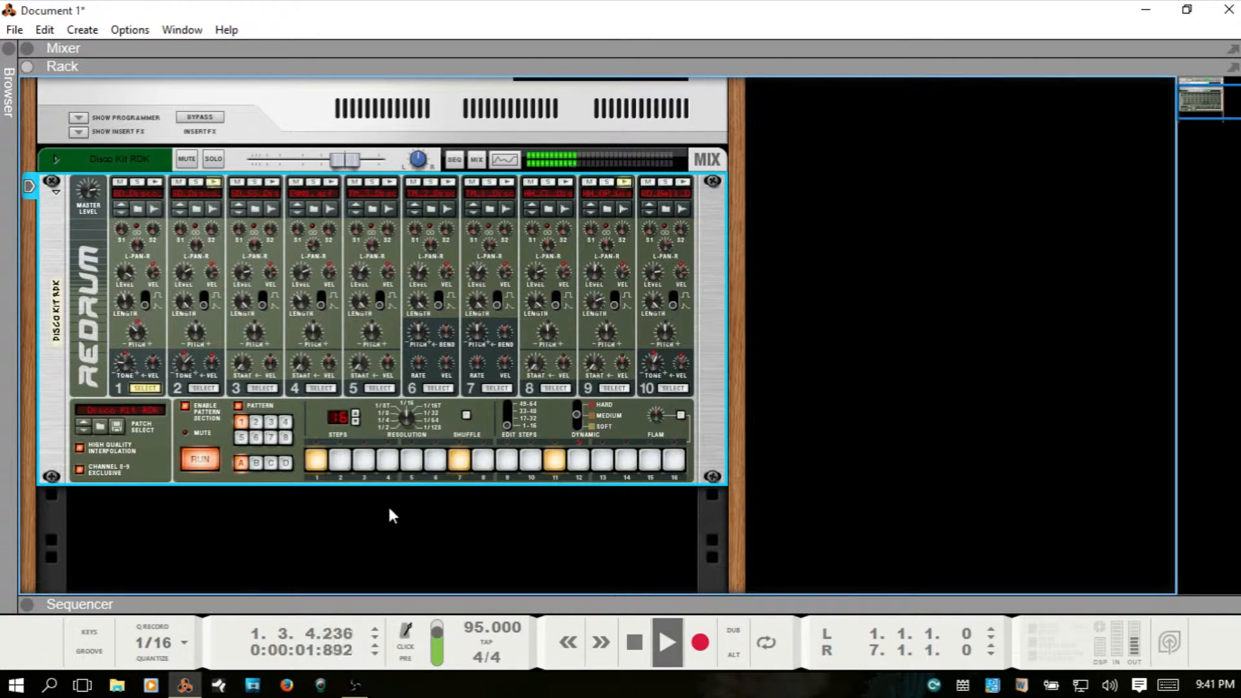
{"action": "left_click", "coordinate": [200, 460]}
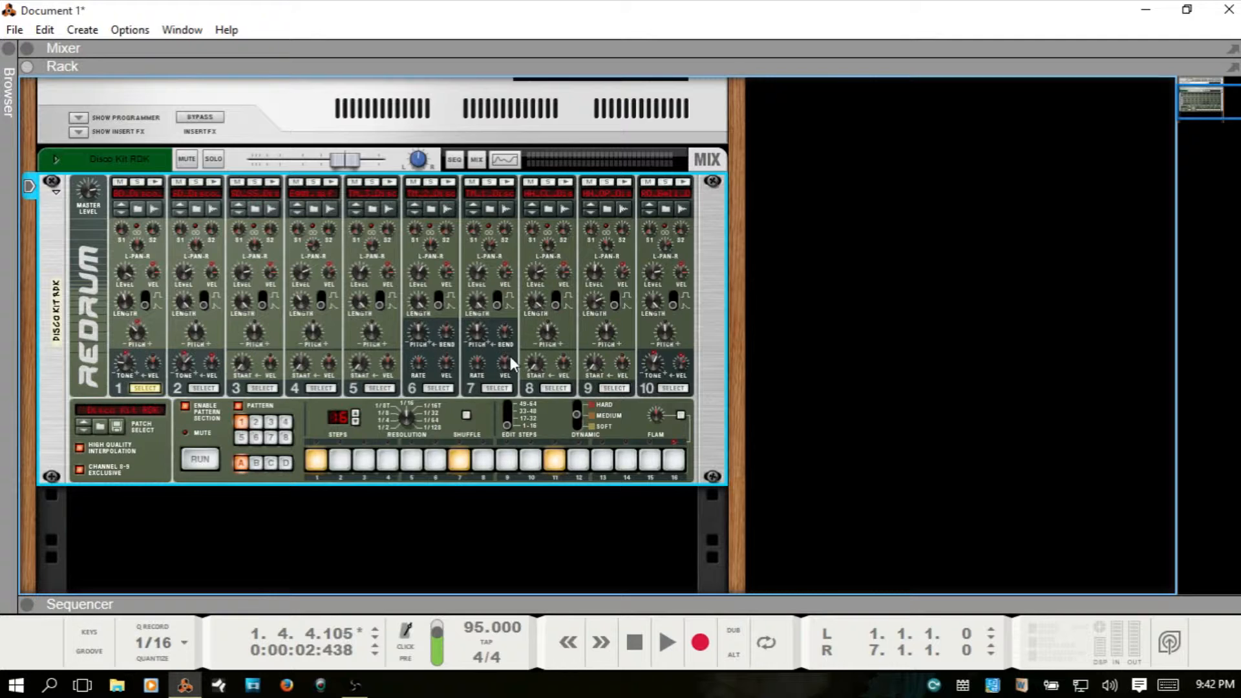
{"action": "key", "text": "space"}
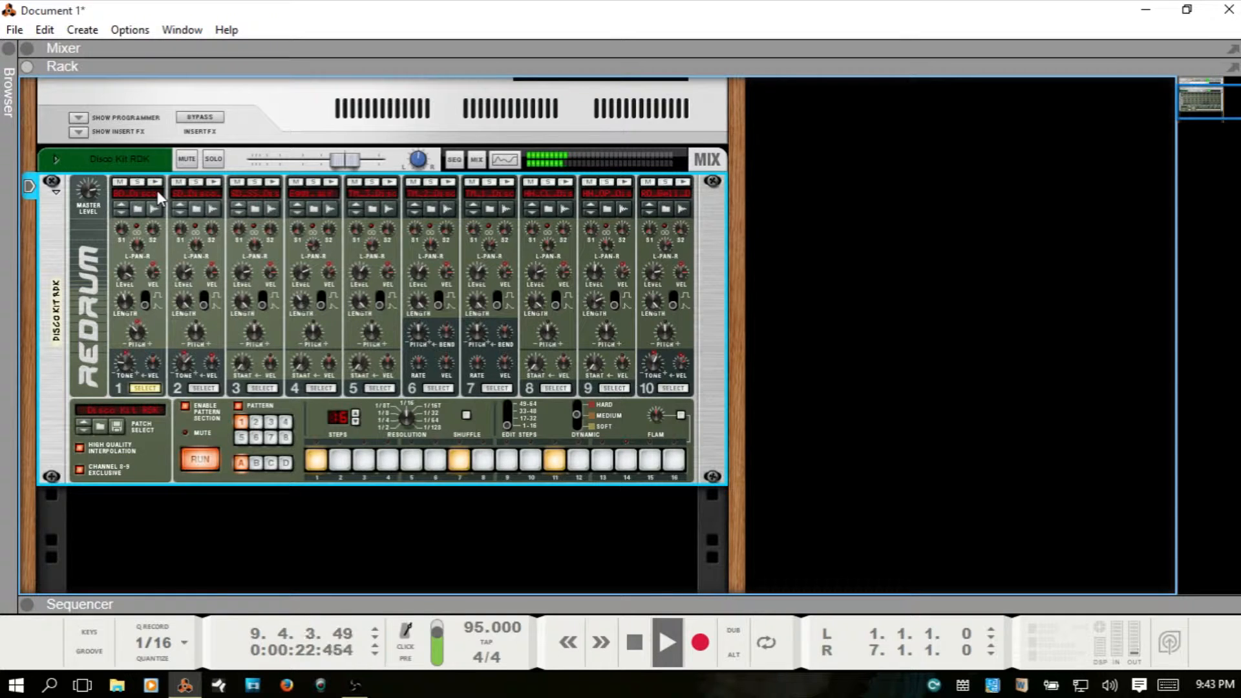
{"action": "key", "text": "space"}
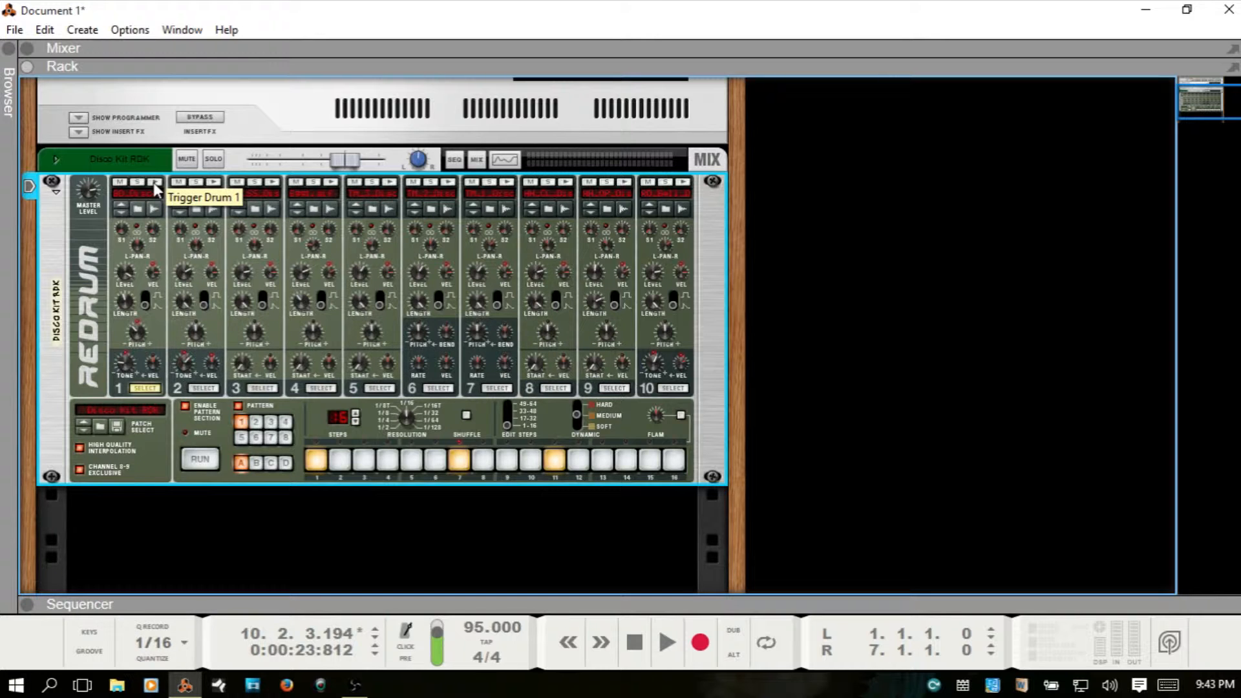
- Audition the Redrum's drum sounds one after another, from channel 1 through channel 10
{"action": "left_click", "coordinate": [155, 183]}
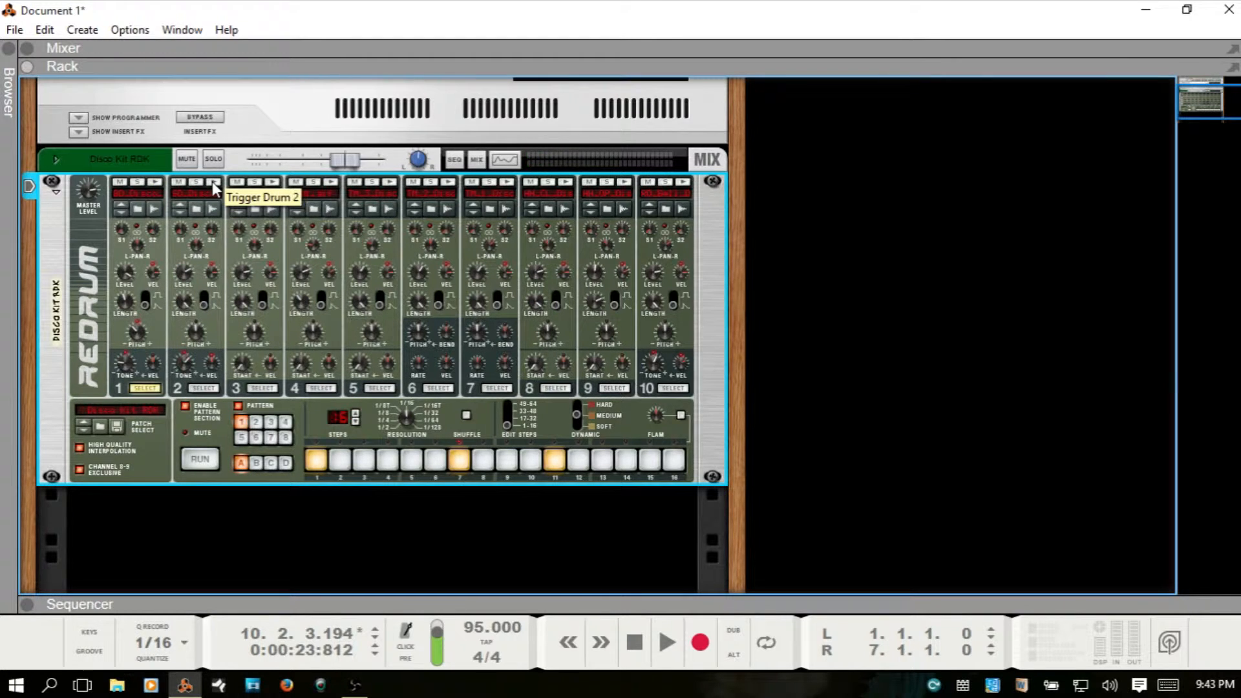
{"action": "left_click", "coordinate": [213, 183]}
{"action": "left_click", "coordinate": [272, 183]}
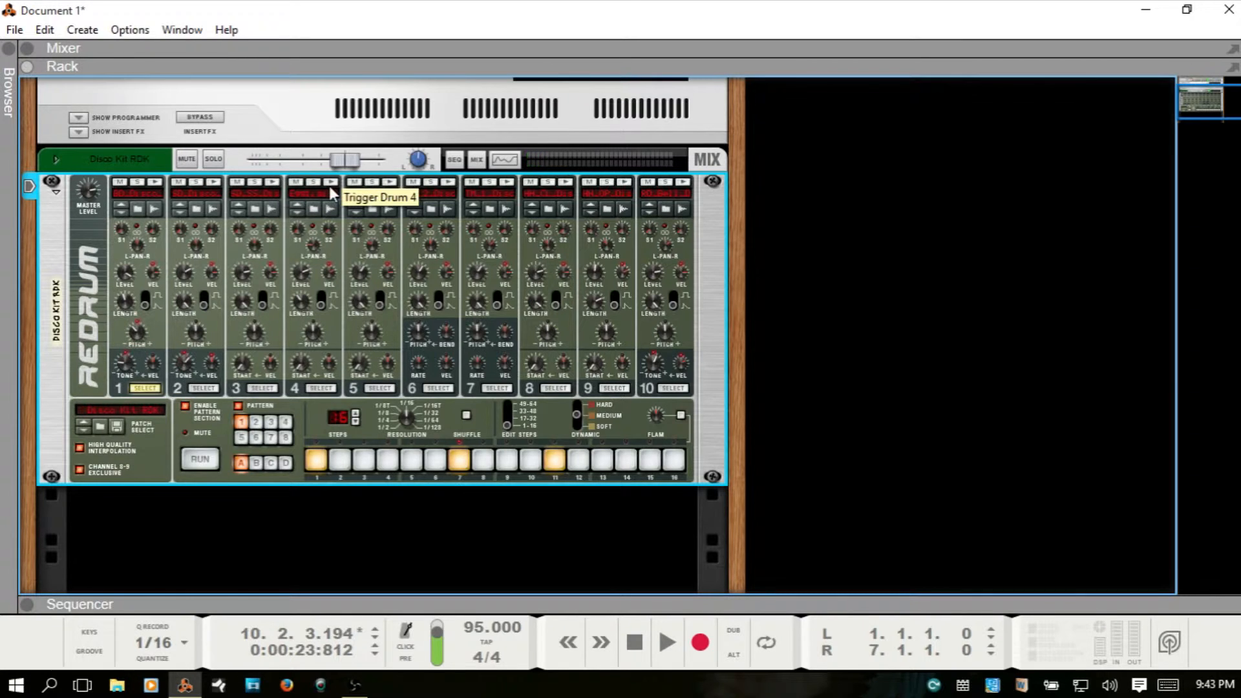
{"action": "left_click", "coordinate": [329, 184]}
{"action": "left_click", "coordinate": [389, 183]}
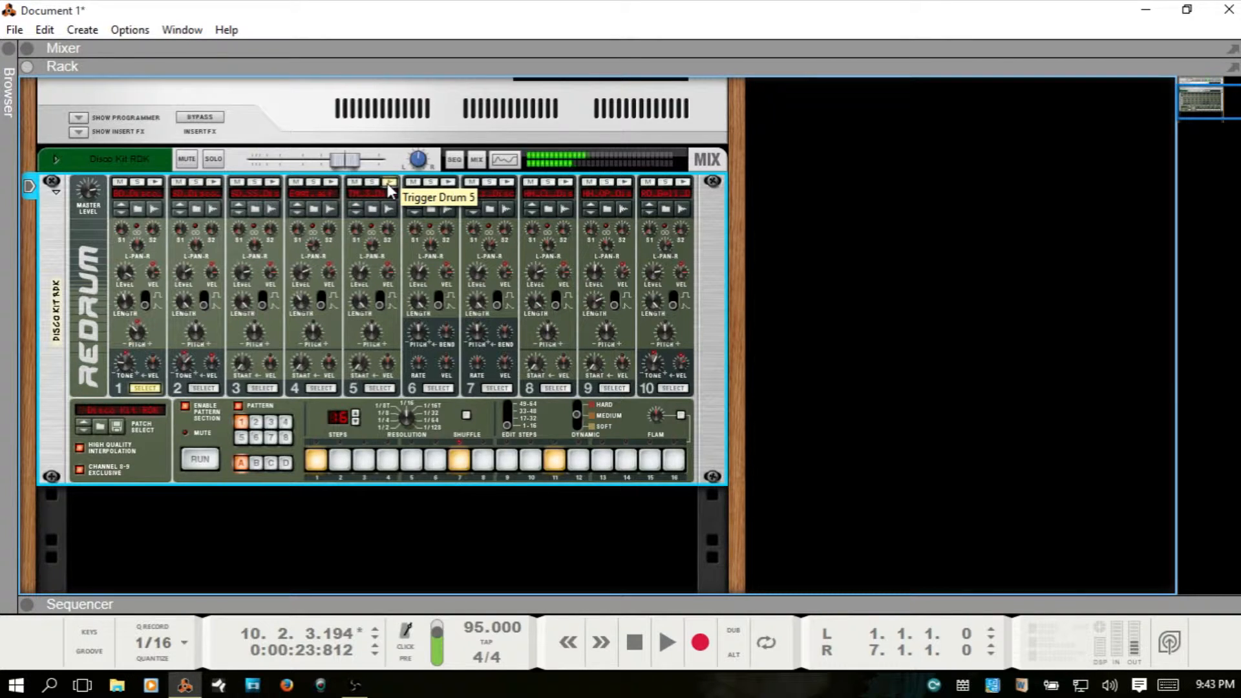
{"action": "left_click", "coordinate": [448, 182]}
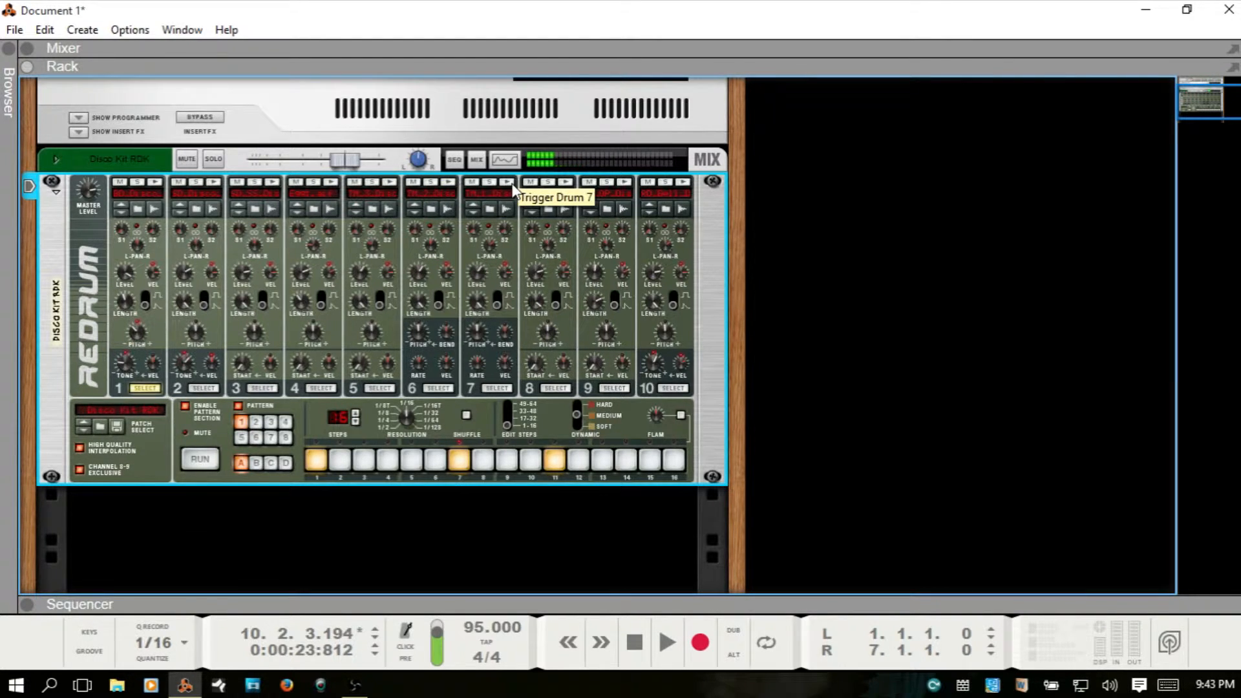
{"action": "left_click", "coordinate": [565, 183]}
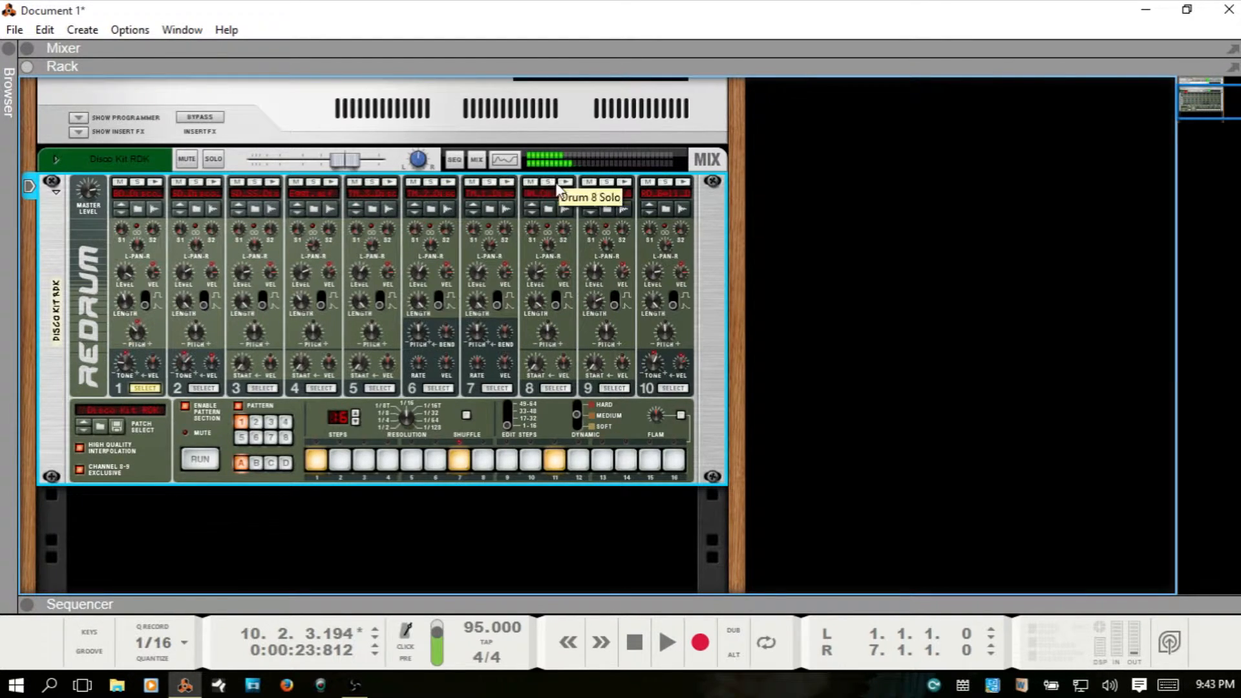
{"action": "left_click", "coordinate": [625, 184]}
{"action": "left_click", "coordinate": [683, 182]}
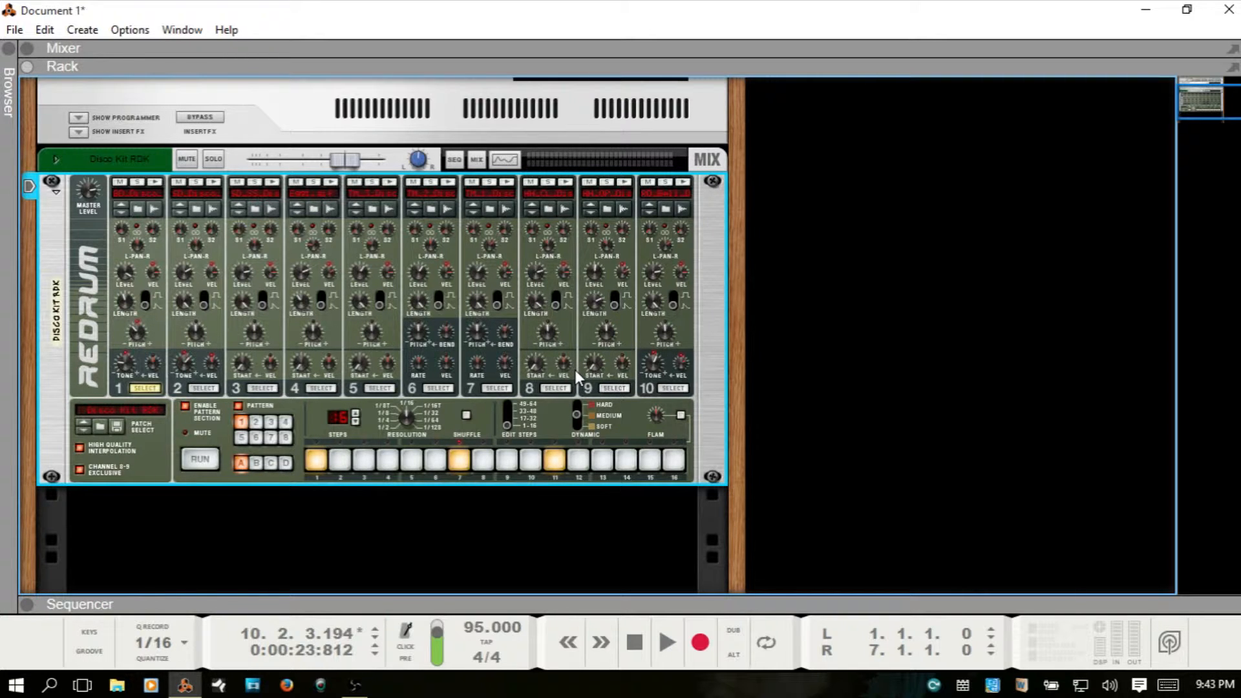
- Show the On-screen Piano Keys in computer-keys mode and play drum channel 1 four times on C1
{"action": "key", "text": "F4"}
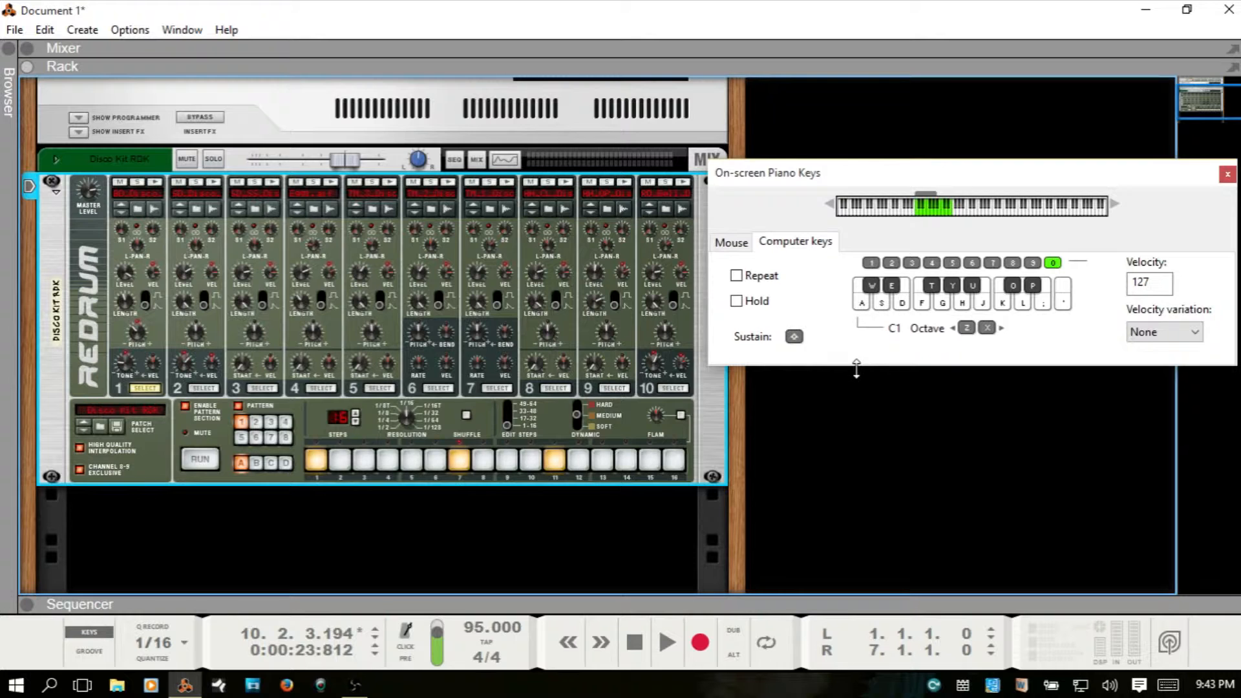
{"action": "key", "text": "a"}
{"action": "key", "text": "a"}
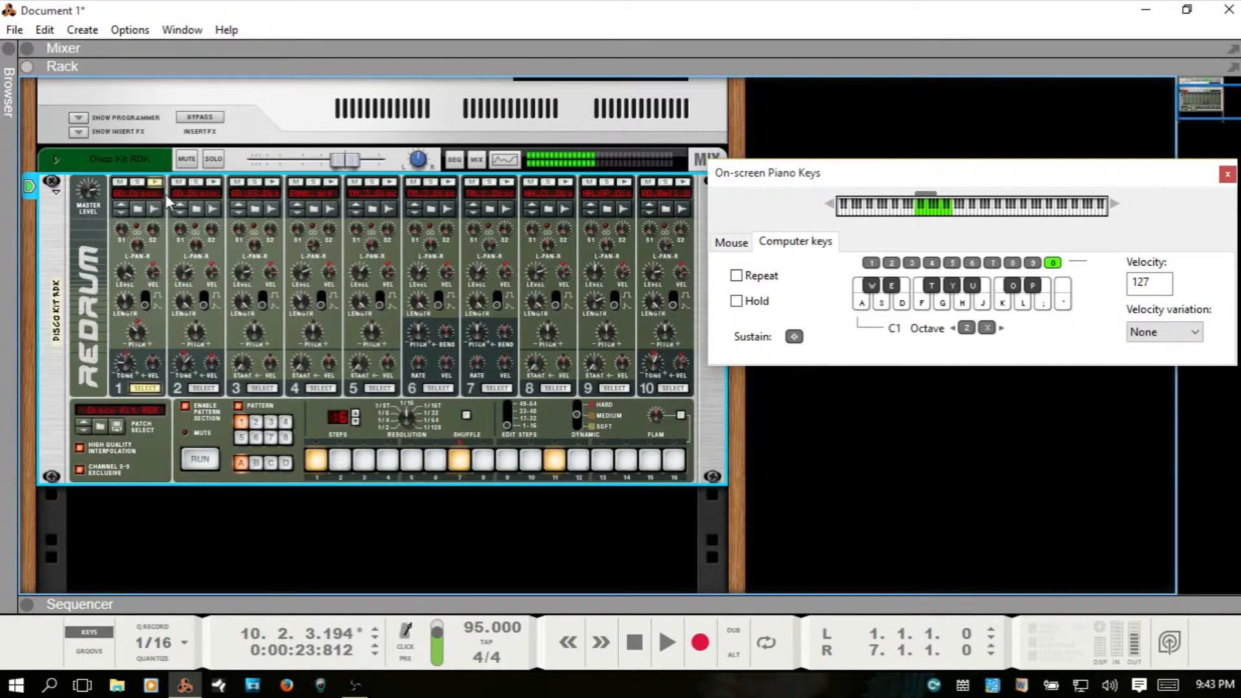
{"action": "key", "text": "a"}
{"action": "key", "text": "a"}
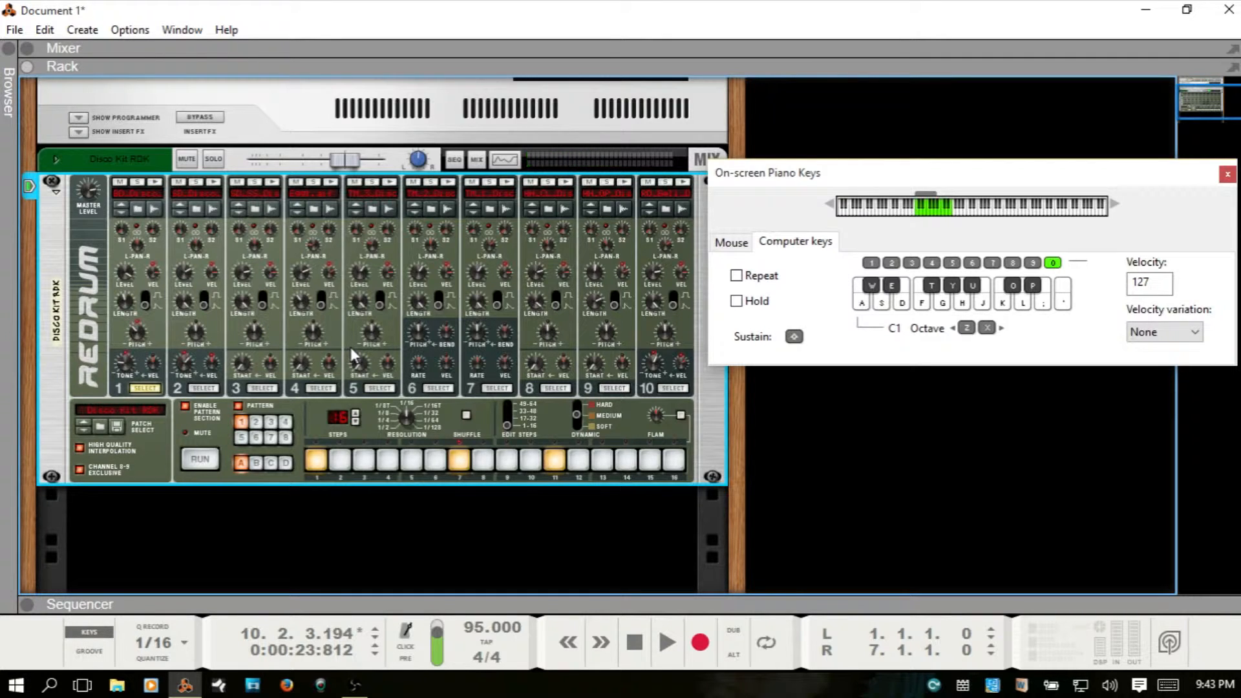
- Play the drum sounds upward from channel 2 to channel 10 with the computer-keyboard notes
{"action": "key", "text": "w"}
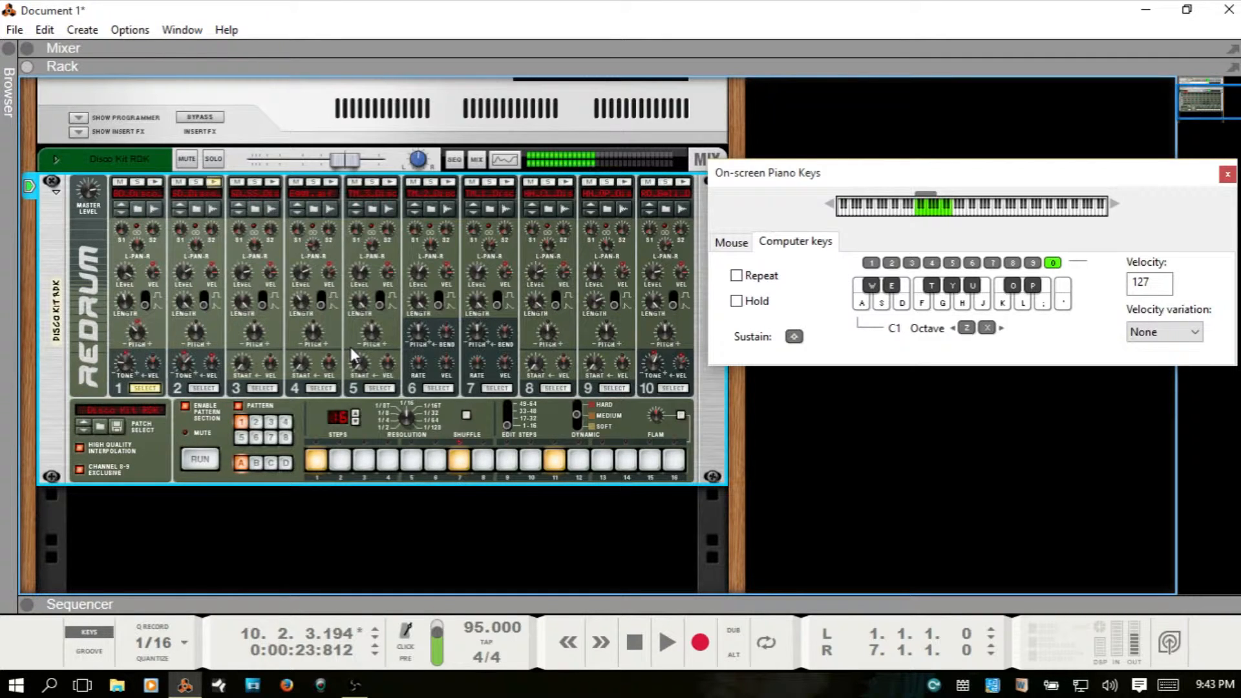
{"action": "key", "text": "s"}
{"action": "key", "text": "s"}
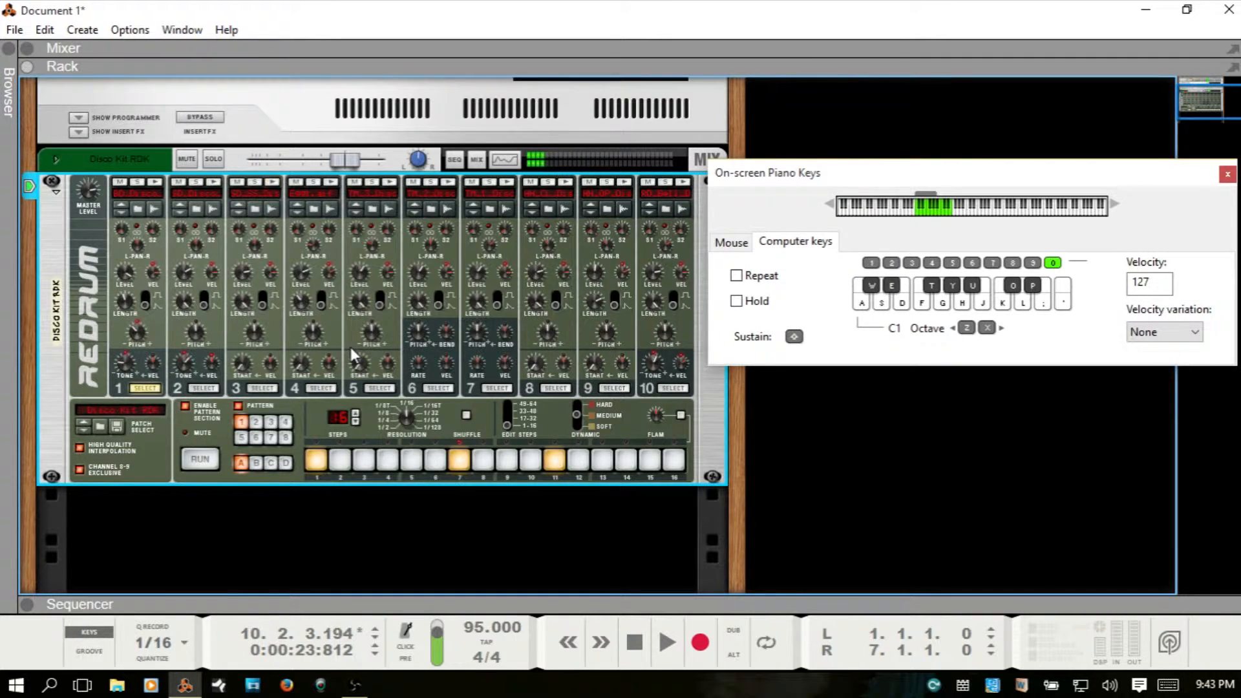
{"action": "key", "text": "d"}
{"action": "key", "text": "f"}
{"action": "key", "text": "t"}
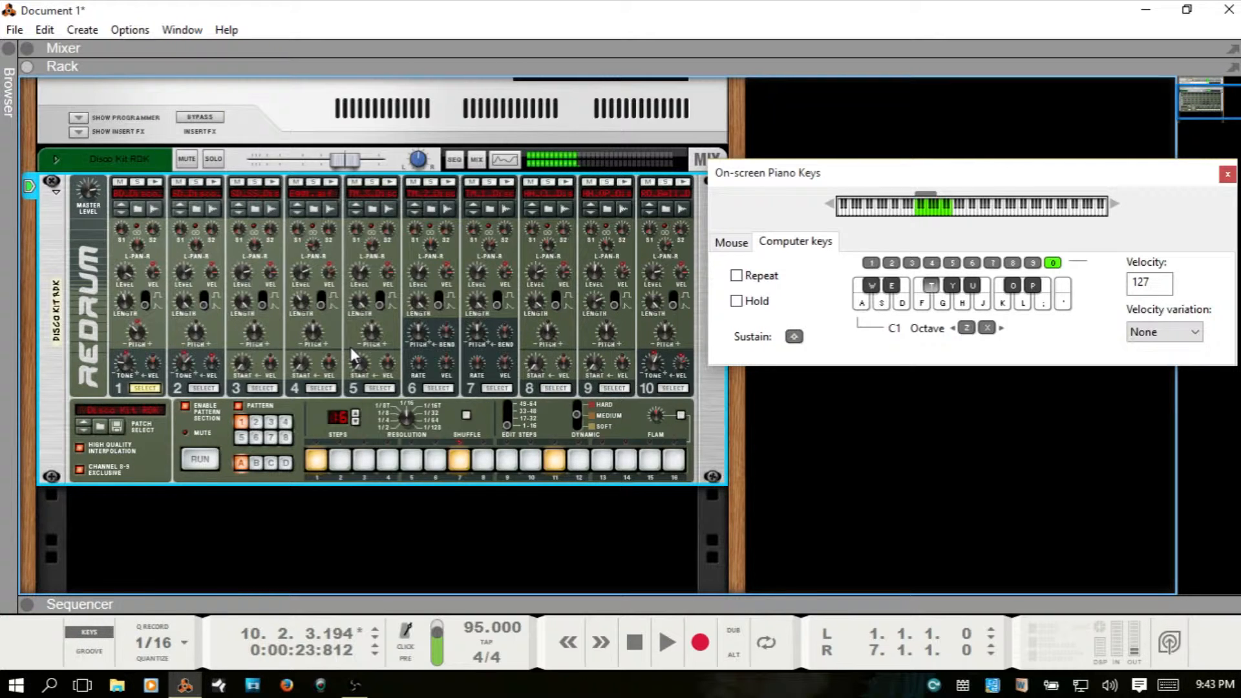
{"action": "key", "text": "g"}
{"action": "key", "text": "y"}
{"action": "key", "text": "h"}
- Play the drum sounds back down from channel 10 to channel 1 and close the On-screen Piano Keys
{"action": "key", "text": "h"}
{"action": "key", "text": "g"}
{"action": "key", "text": "f"}
{"action": "key", "text": "d"}
{"action": "key", "text": "s"}
{"action": "key", "text": "a"}
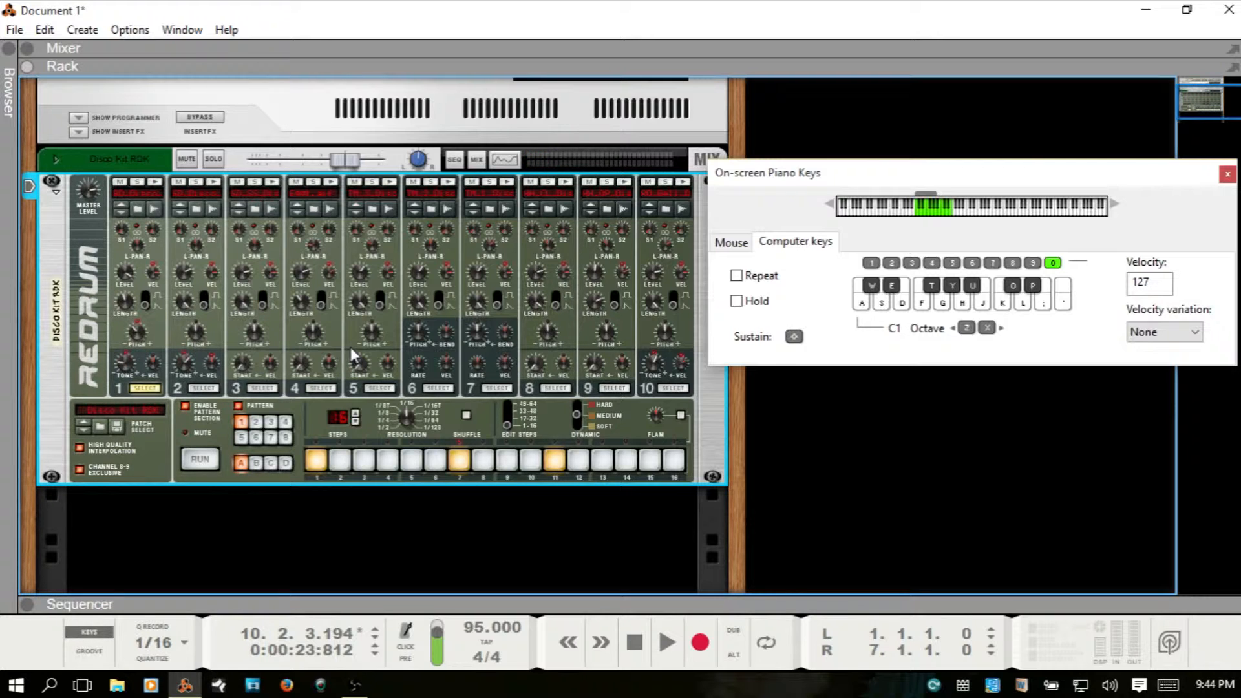
{"action": "key", "text": "F4"}
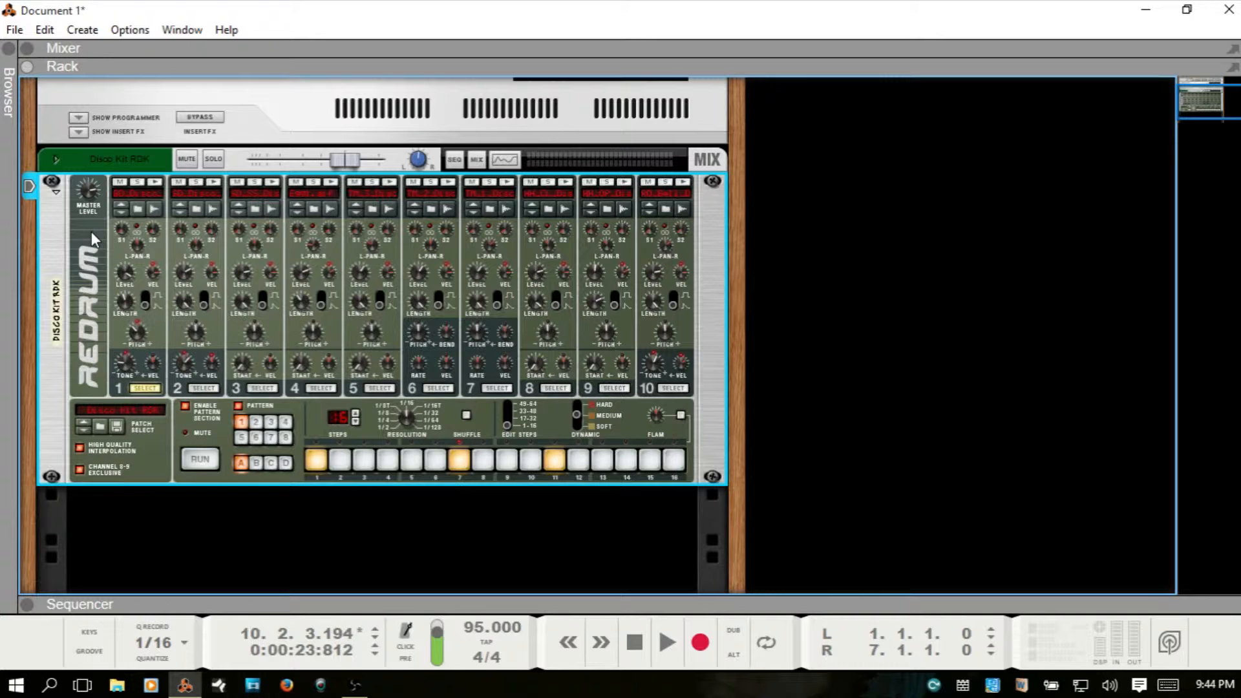
- Play the song and adjust the levels of drum channels 2 and 9 against the running pattern
{"action": "key", "text": "space"}
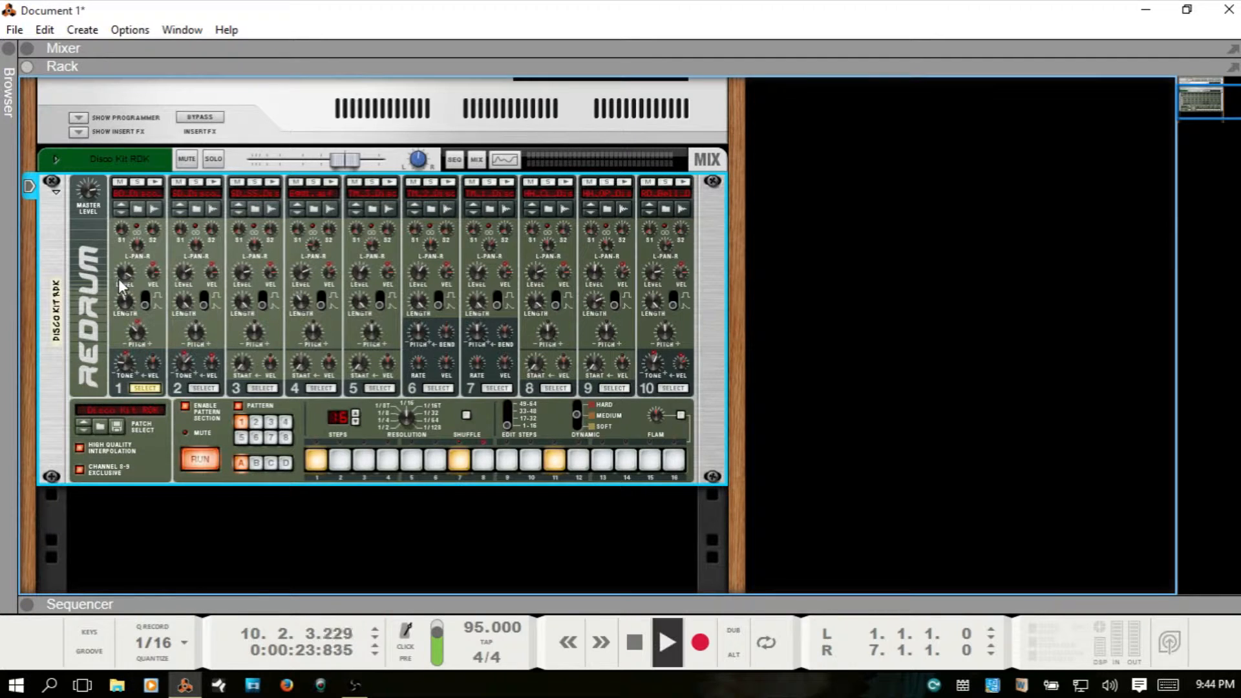
{"action": "mouse_move", "coordinate": [121, 278]}
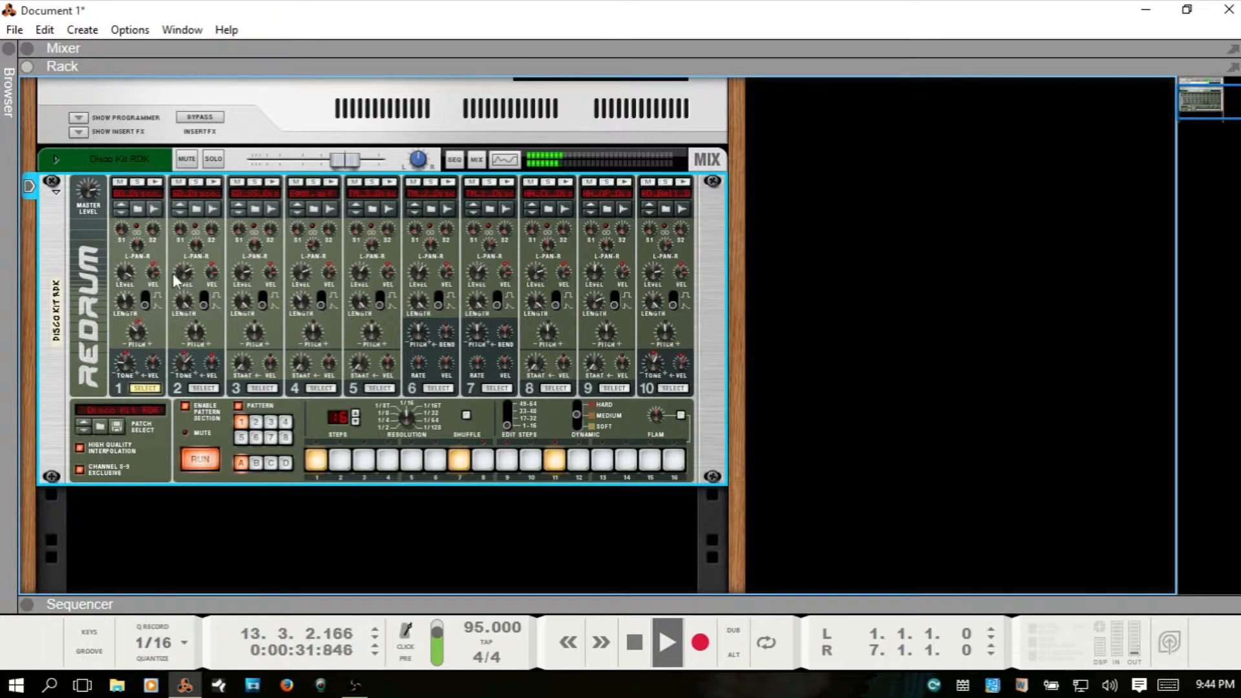
{"action": "left_click_drag", "start_coordinate": [183, 274], "coordinate": [129, 287]}
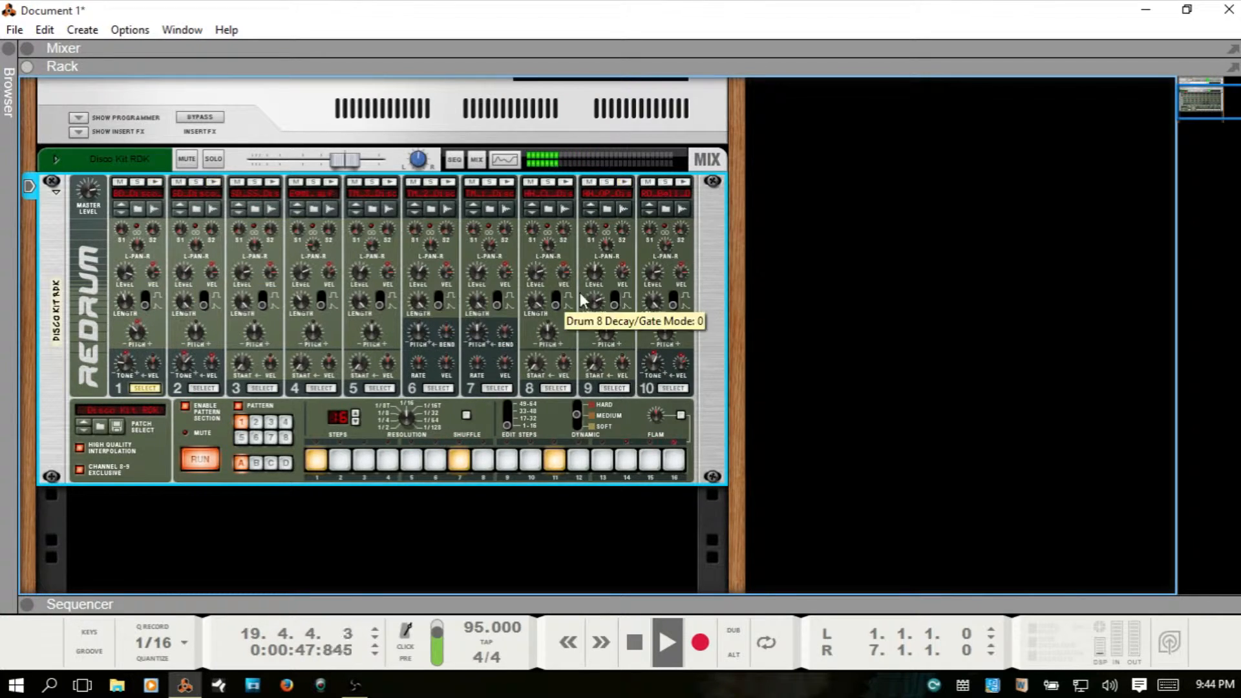
{"action": "mouse_move", "coordinate": [600, 274]}
{"action": "left_mouse_down"}
{"action": "mouse_move", "coordinate": [602, 257]}
{"action": "mouse_move", "coordinate": [597, 271]}
{"action": "left_mouse_up"}
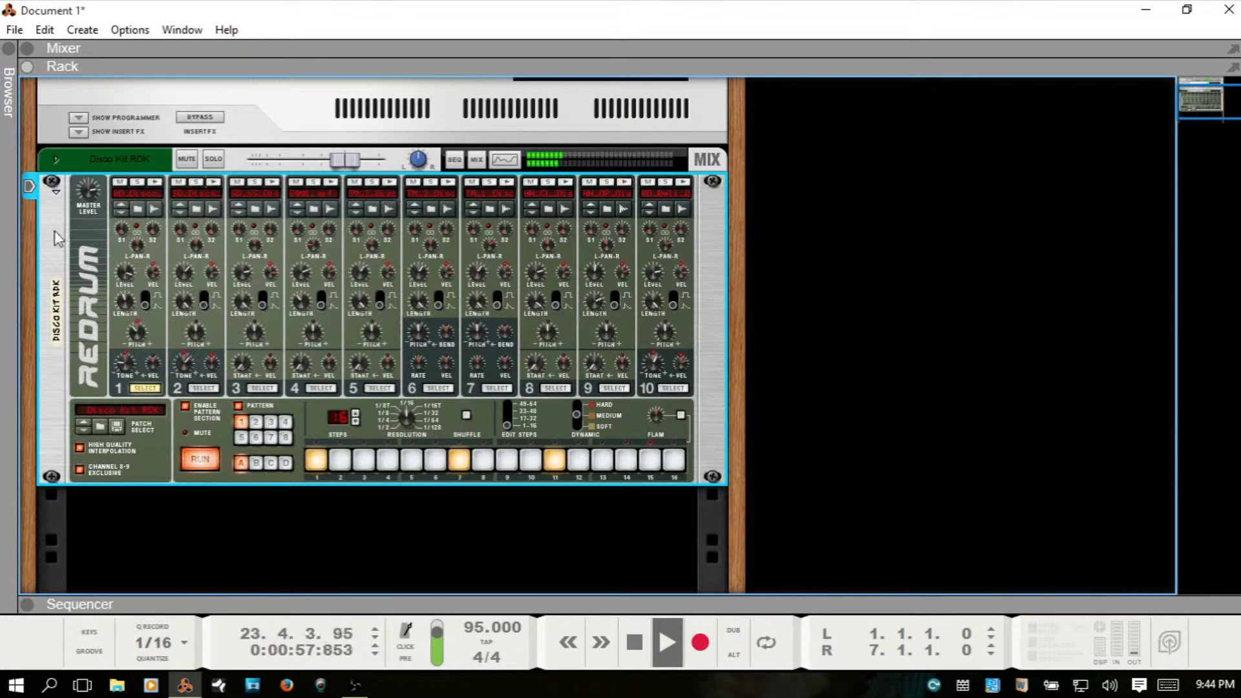
- Raise the Redrum's master level to 100, readjust it while the song plays, and stop playback
{"action": "mouse_move", "coordinate": [91, 208]}
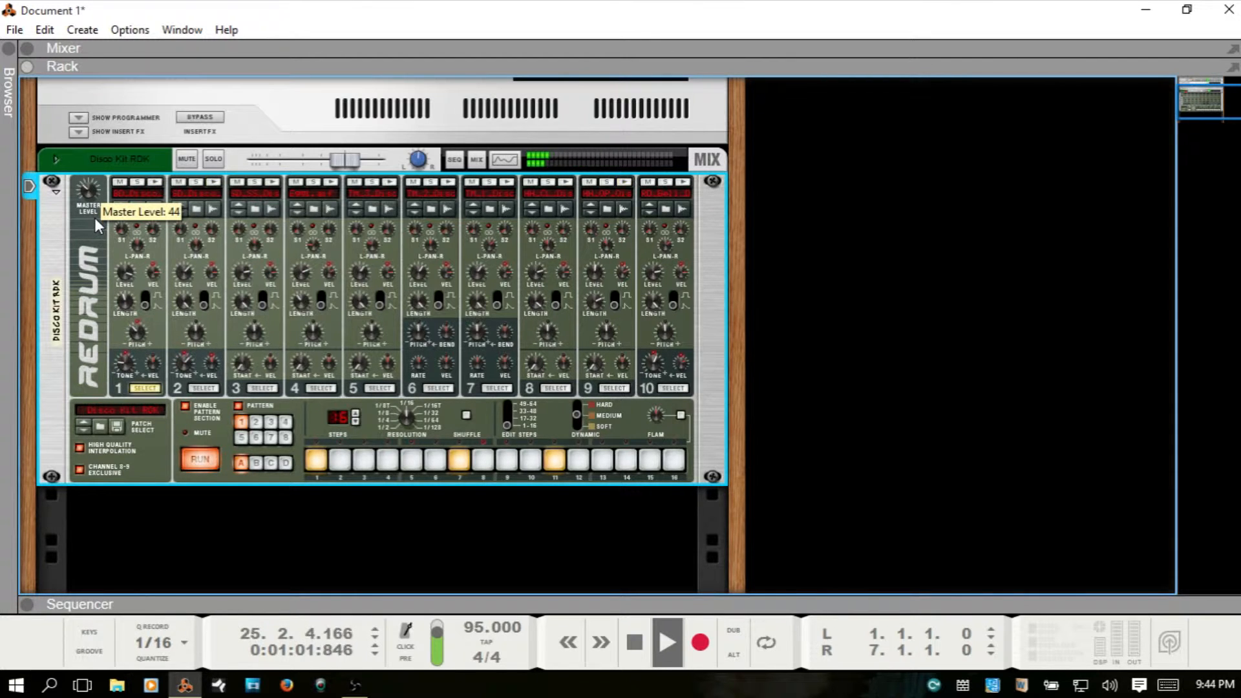
{"action": "left_click_drag", "start_coordinate": [92, 210], "coordinate": [92, 196]}
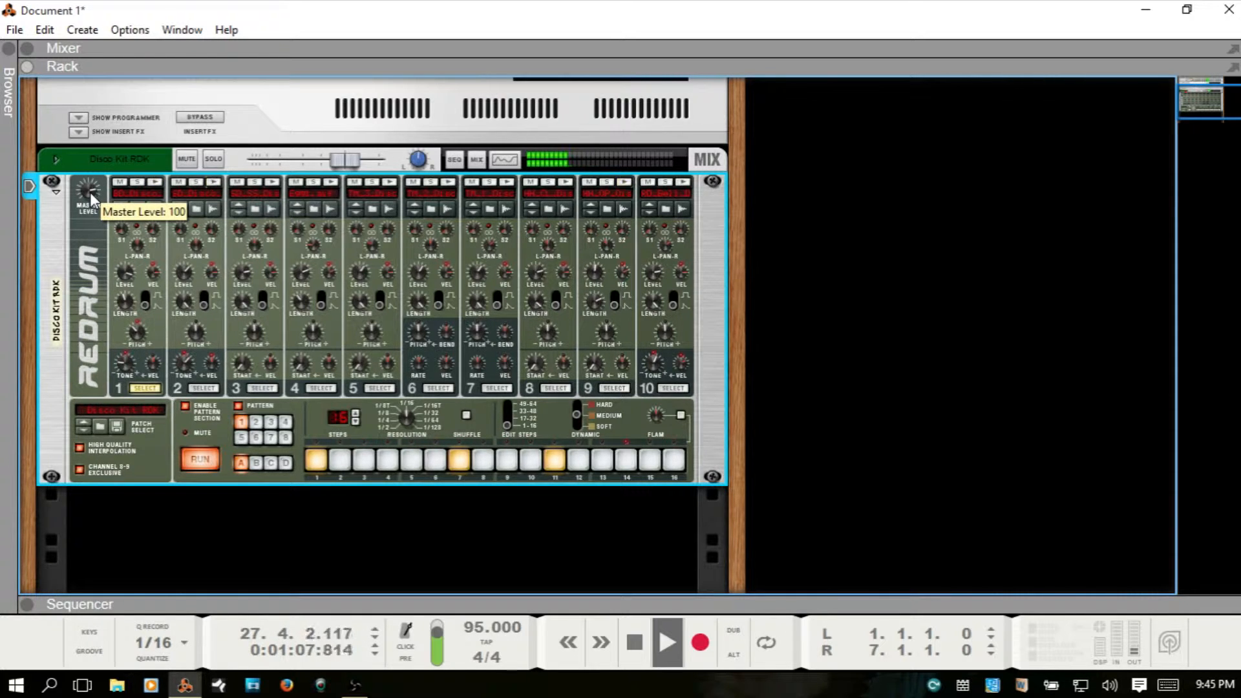
{"action": "left_click_drag", "start_coordinate": [91, 192], "coordinate": [91, 194]}
{"action": "key", "text": "space"}
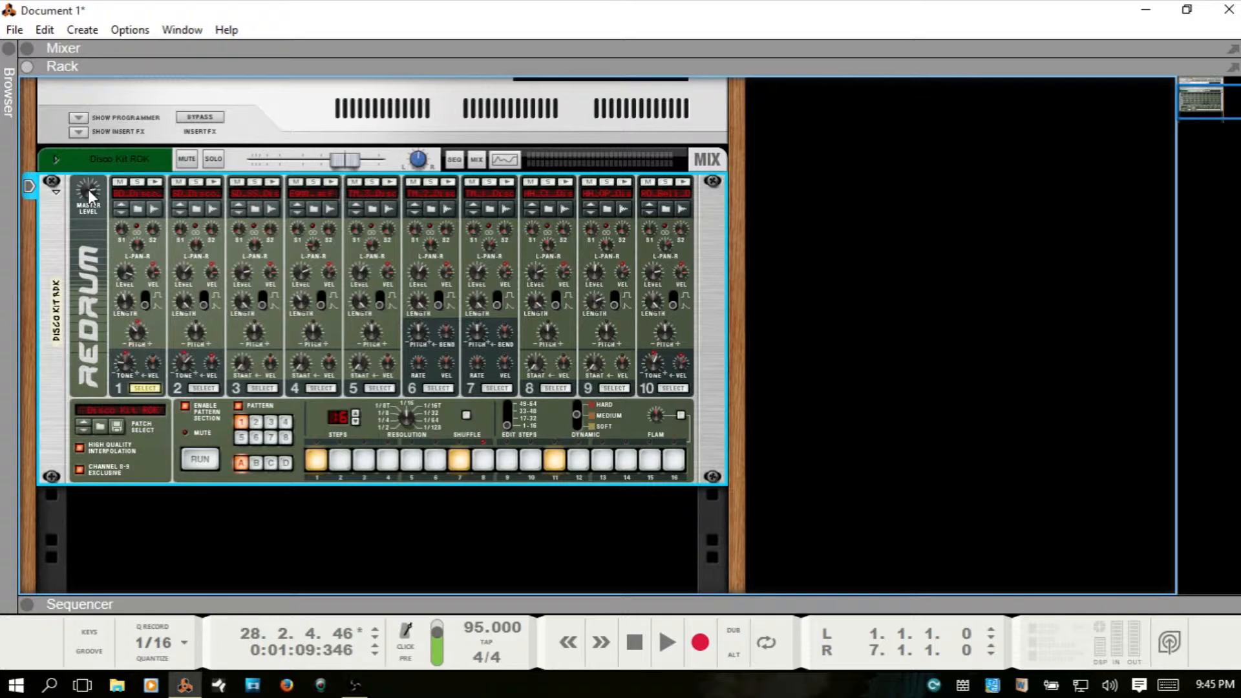
- Adjust drum channel 2's level, trying a value of 90
{"action": "mouse_move", "coordinate": [91, 206]}
{"action": "mouse_move", "coordinate": [185, 278]}
{"action": "left_mouse_down"}
{"action": "mouse_move", "coordinate": [189, 241]}
{"action": "mouse_move", "coordinate": [187, 294]}
{"action": "mouse_move", "coordinate": [191, 278]}
{"action": "left_mouse_up"}
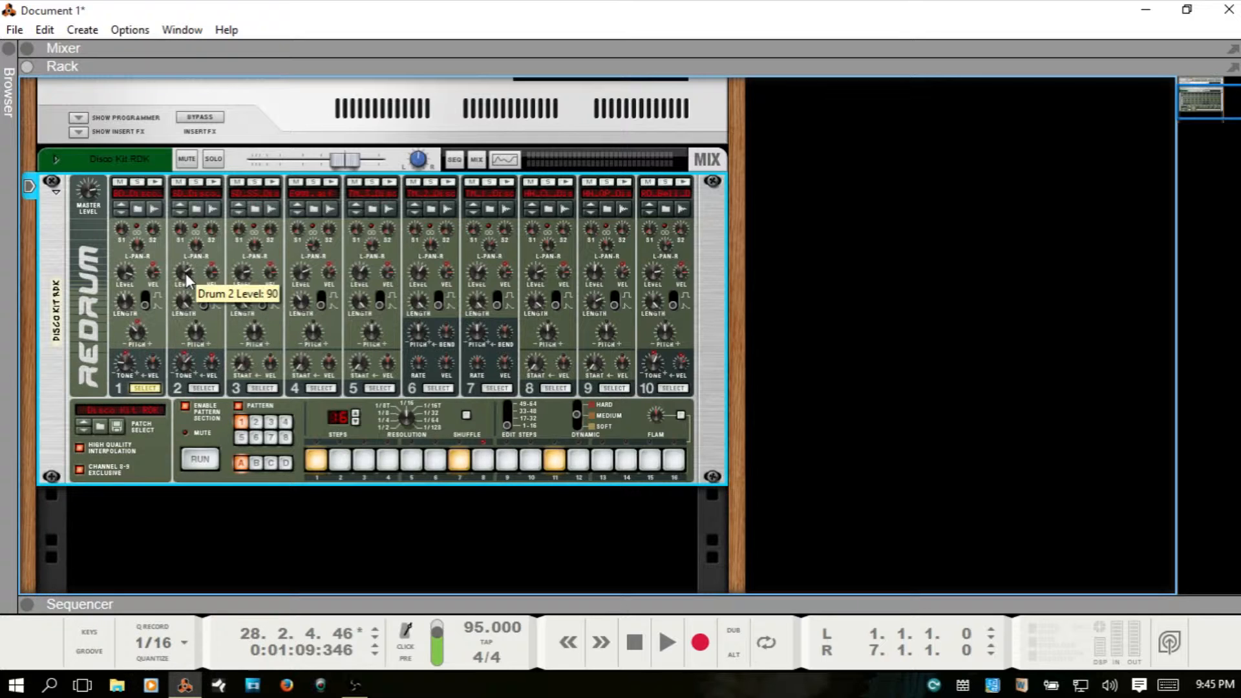
{"action": "mouse_move", "coordinate": [187, 280]}
{"action": "left_mouse_down"}
{"action": "mouse_move", "coordinate": [196, 359]}
{"action": "mouse_move", "coordinate": [191, 265]}
{"action": "mouse_move", "coordinate": [189, 370]}
{"action": "mouse_move", "coordinate": [186, 250]}
{"action": "mouse_move", "coordinate": [185, 294]}
{"action": "mouse_move", "coordinate": [184, 276]}
{"action": "left_mouse_up"}
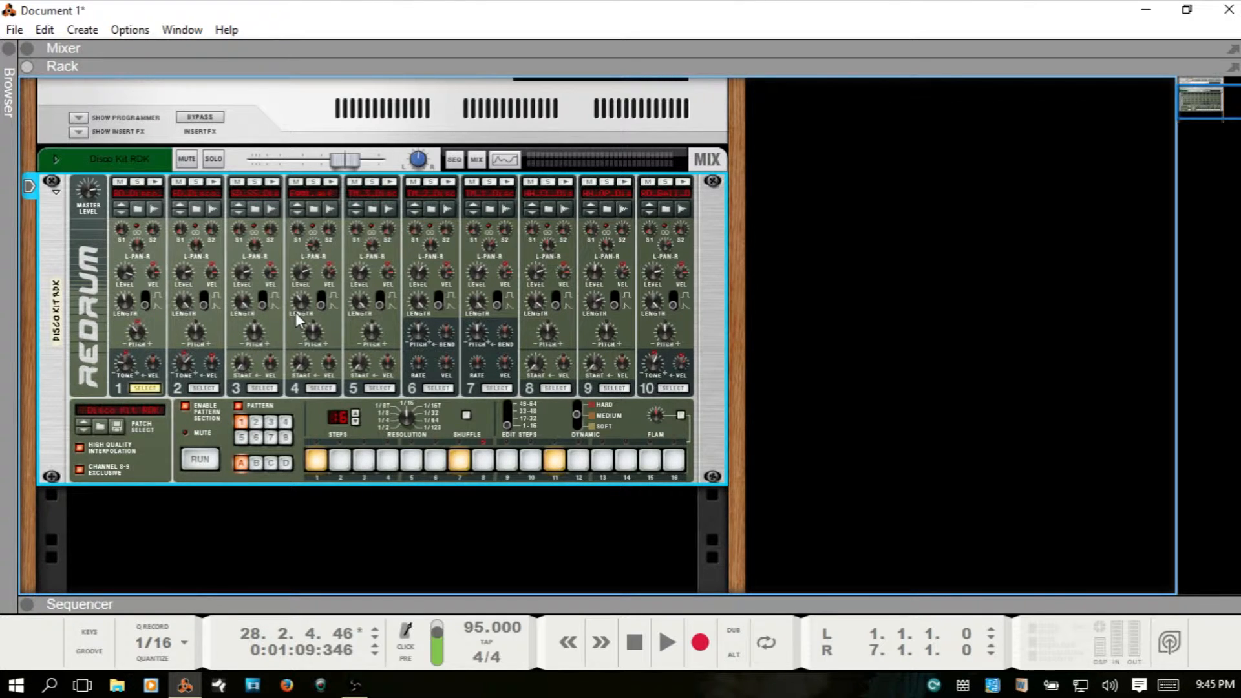
- Extend the pattern to 64 steps, show its step ranges up to 49-64, and return to editing steps 1-16
{"action": "mouse_move", "coordinate": [296, 312]}
{"action": "left_click", "coordinate": [354, 414]}
{"action": "left_click", "coordinate": [508, 419]}
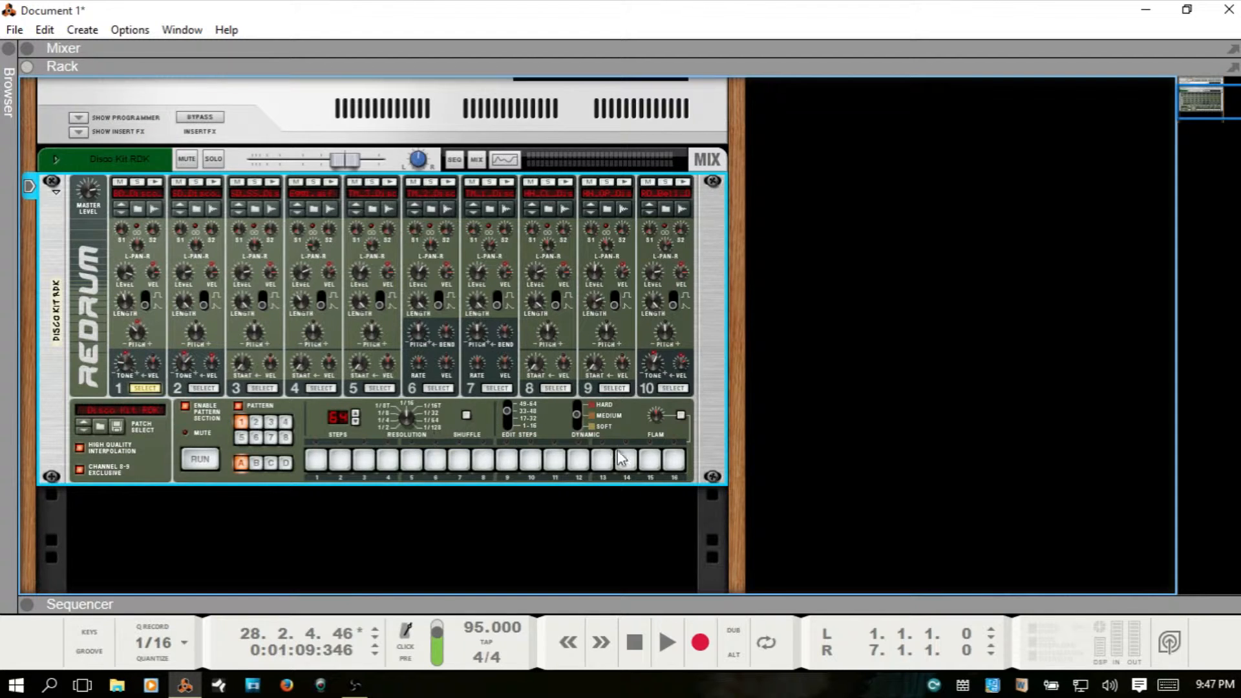
{"action": "left_click_drag", "start_coordinate": [506, 409], "coordinate": [510, 397]}
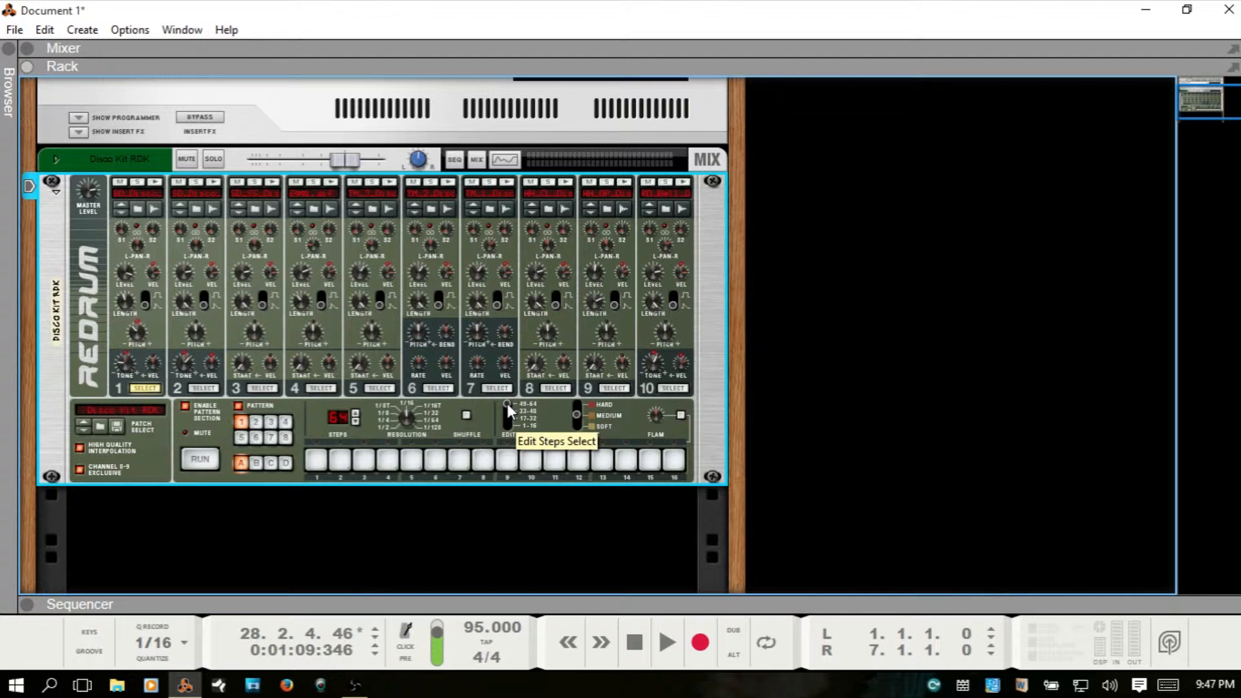
{"action": "left_click_drag", "start_coordinate": [507, 420], "coordinate": [507, 426]}
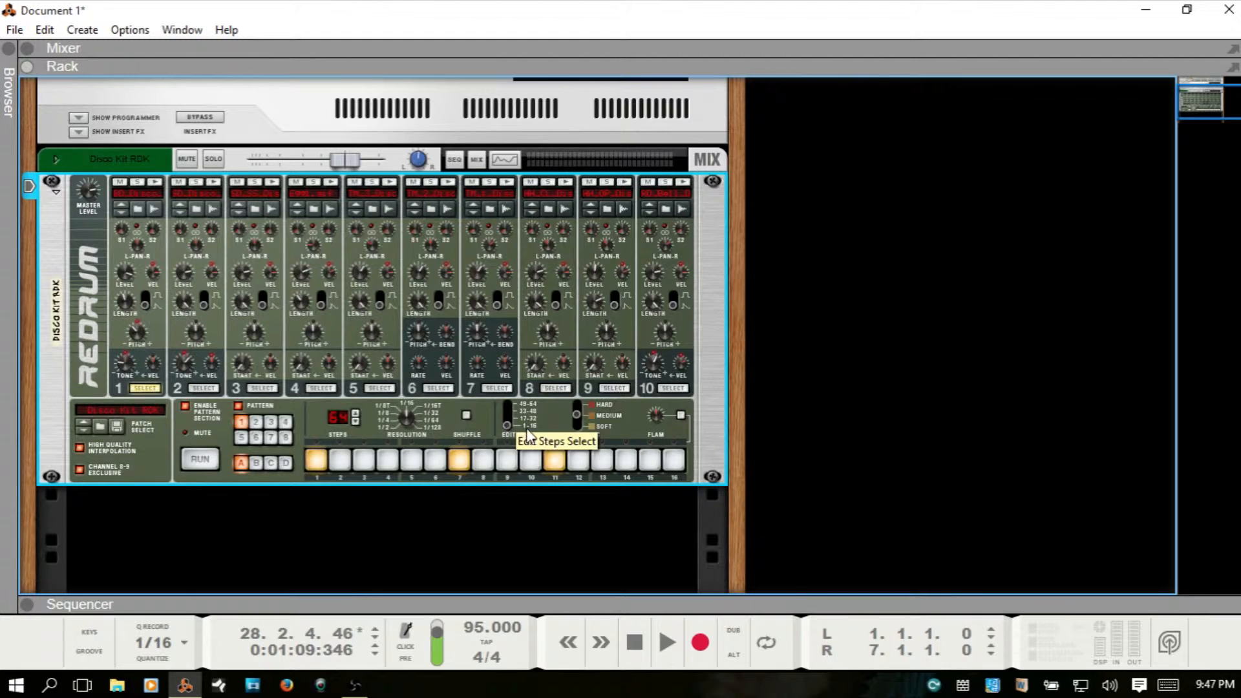
{"action": "left_click", "coordinate": [456, 460]}
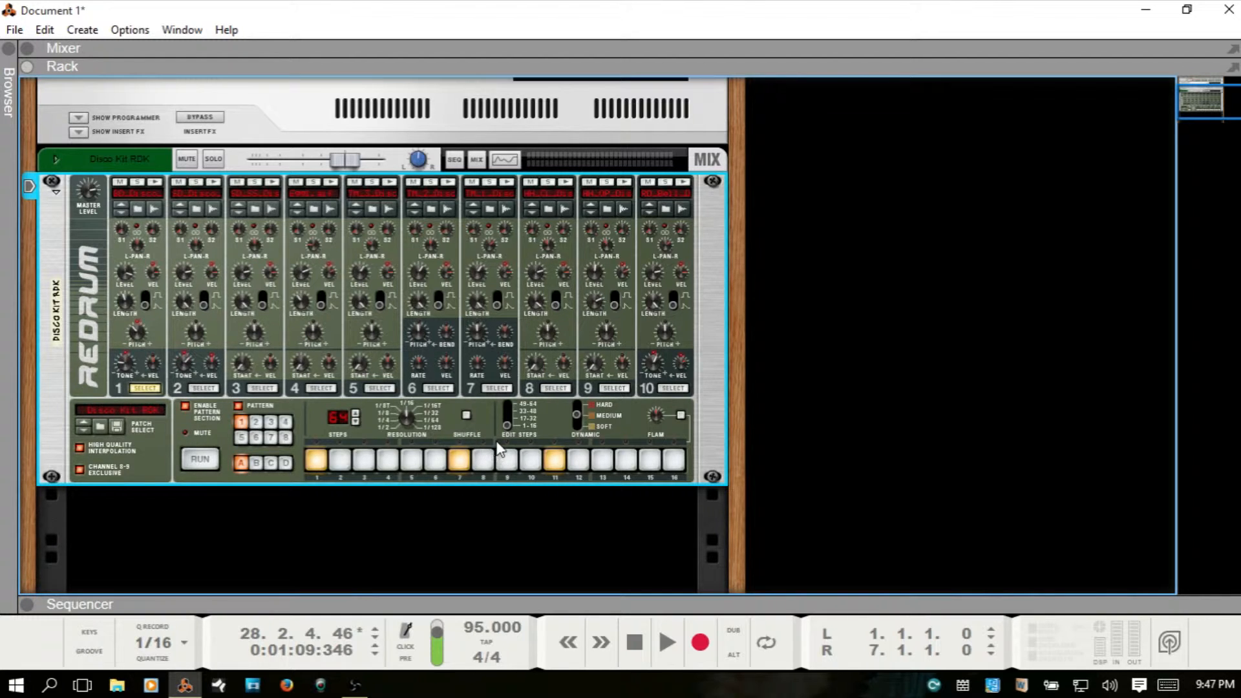
- Play and stop the 64-step pattern with the song twice, running the Redrum's own pattern in between
{"action": "key", "text": "space"}
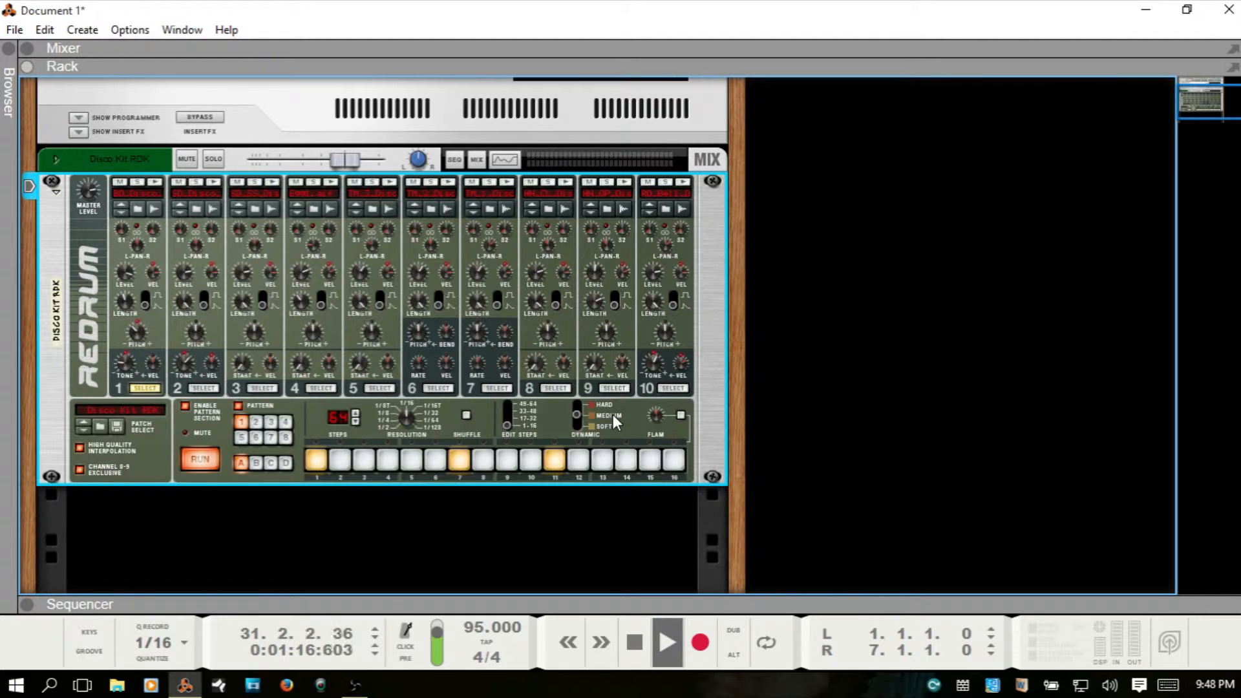
{"action": "key", "text": "space"}
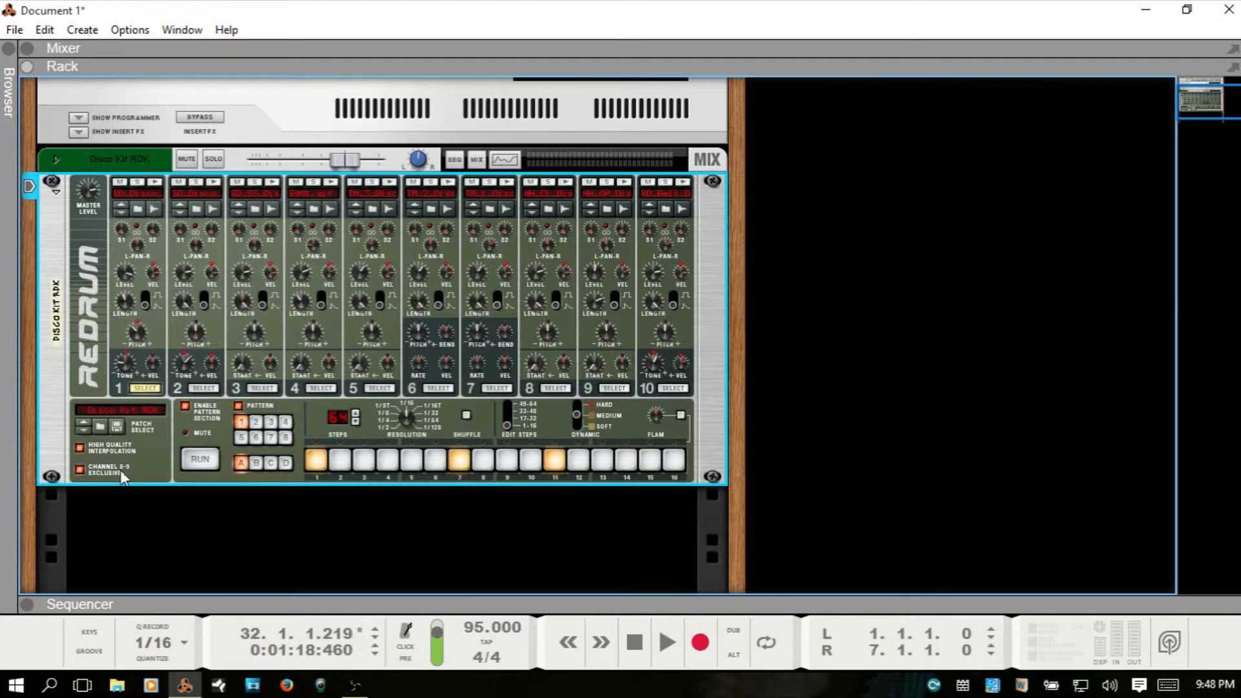
{"action": "left_click", "coordinate": [199, 460]}
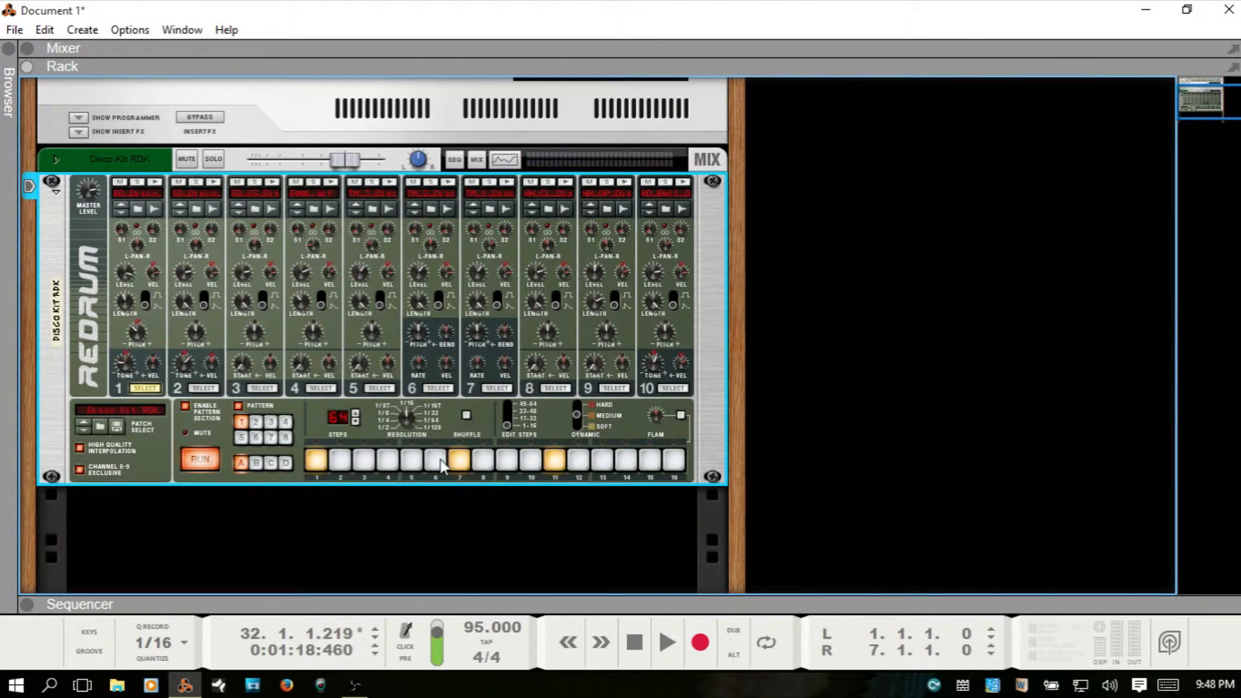
{"action": "key", "text": "space"}
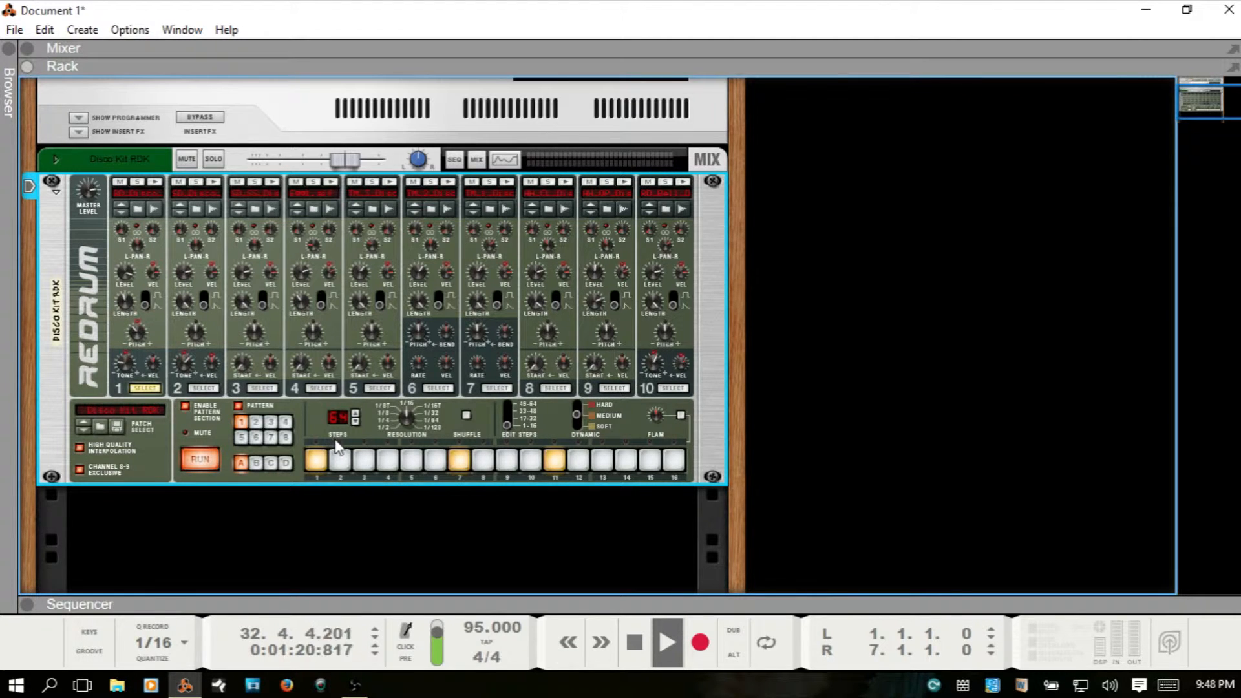
{"action": "key", "text": "space"}
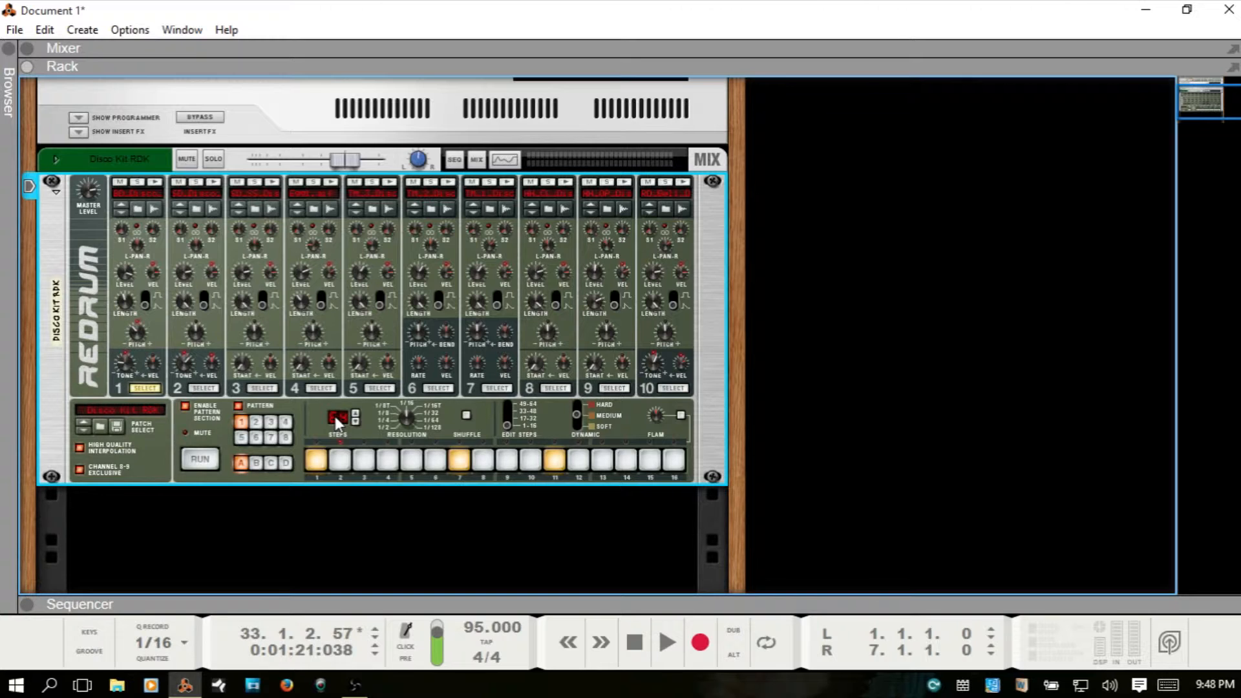
- Set the pattern length back to 16 steps and run the Redrum pattern on its own
{"action": "left_click_drag", "start_coordinate": [339, 416], "coordinate": [344, 432]}
{"action": "mouse_move", "coordinate": [505, 425]}
{"action": "left_mouse_down"}
{"action": "mouse_move", "coordinate": [507, 414]}
{"action": "mouse_move", "coordinate": [507, 427]}
{"action": "left_mouse_up"}
{"action": "left_click_drag", "start_coordinate": [342, 416], "coordinate": [360, 451]}
{"action": "left_click", "coordinate": [354, 421]}
{"action": "left_click", "coordinate": [205, 456]}
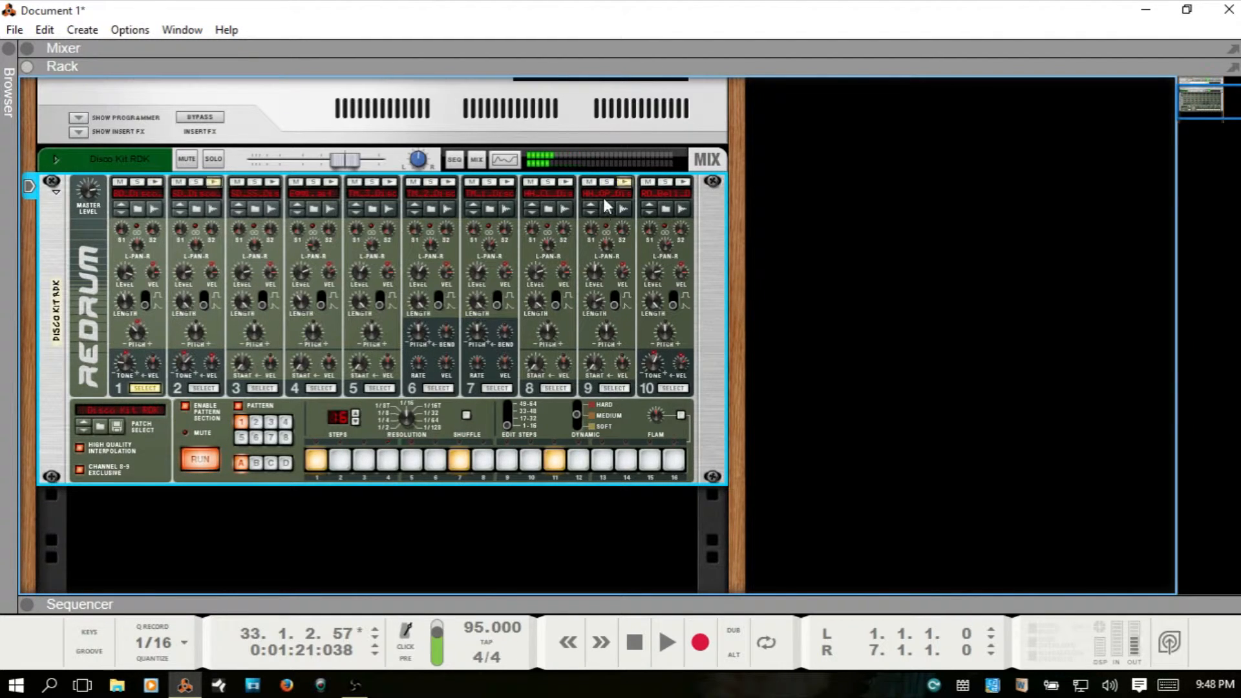
- Give drum channel 9's hits on steps 1 and 9 the Hard dynamic
{"action": "left_click", "coordinate": [618, 390]}
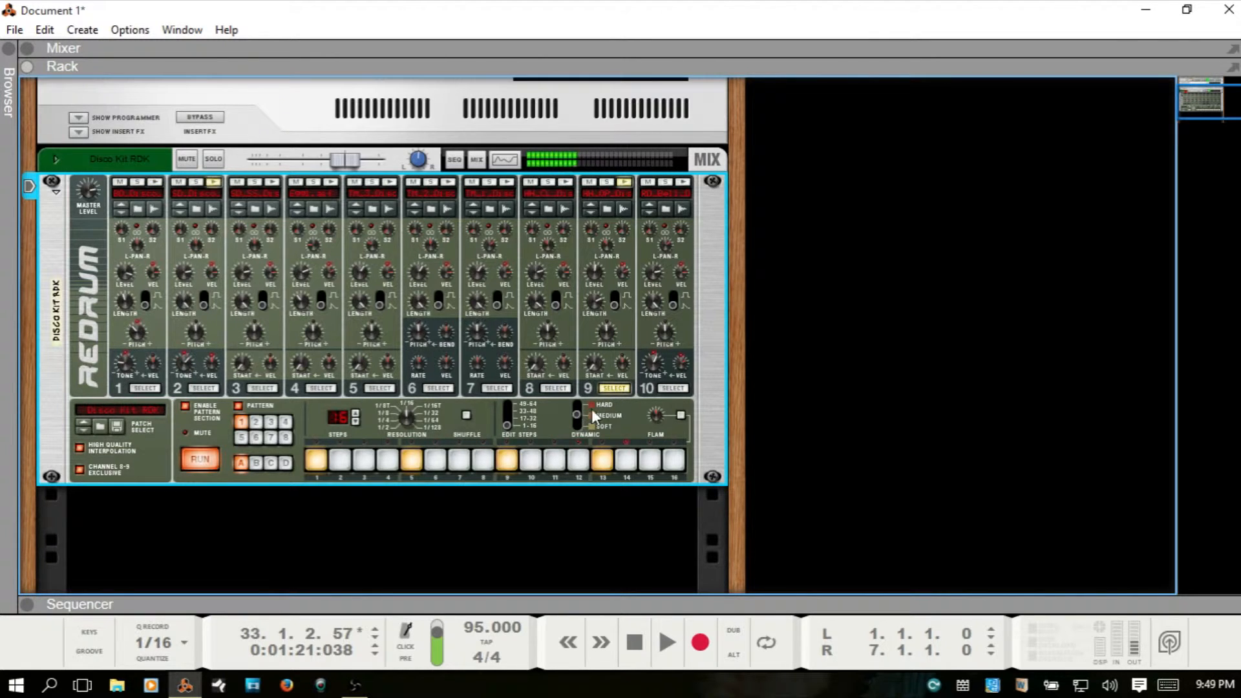
{"action": "left_click_drag", "start_coordinate": [576, 412], "coordinate": [580, 399]}
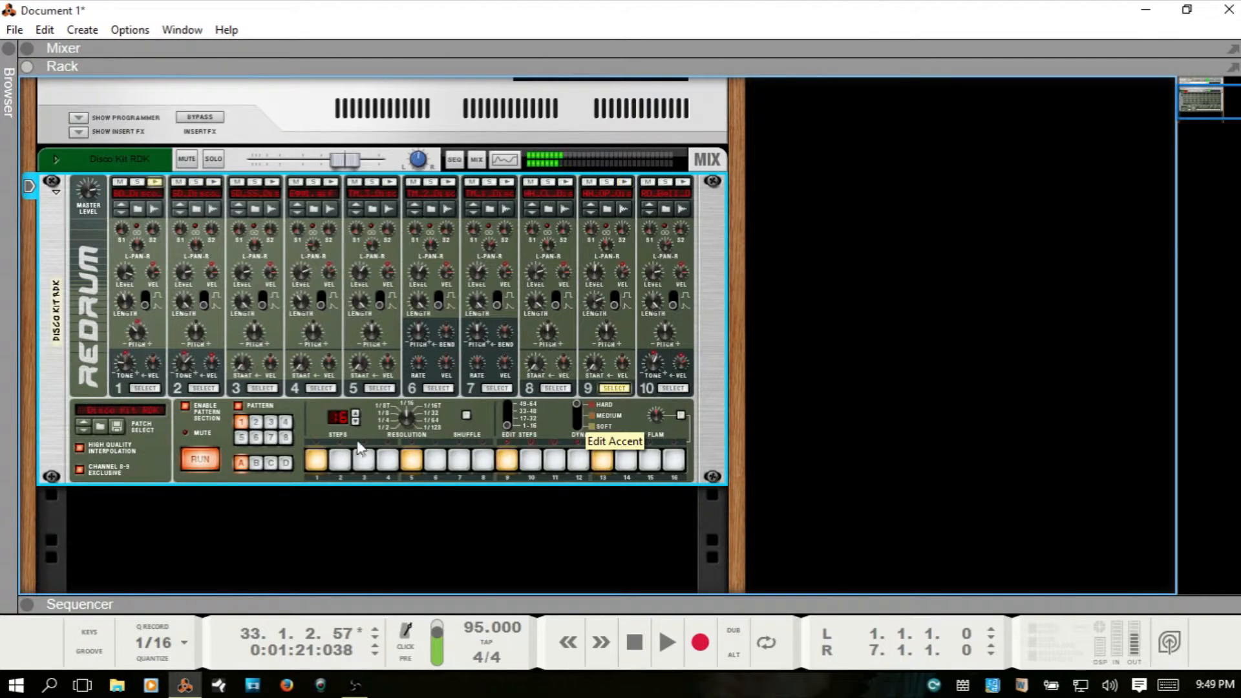
{"action": "left_click", "coordinate": [318, 462]}
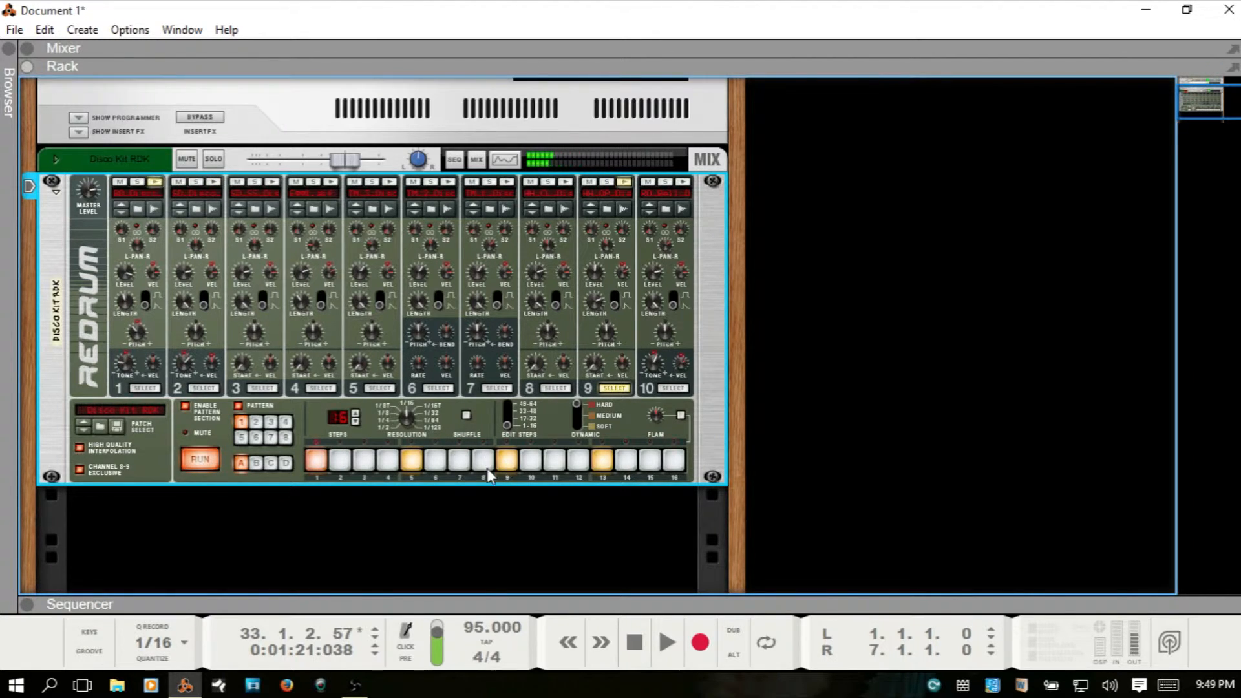
{"action": "left_click", "coordinate": [510, 459]}
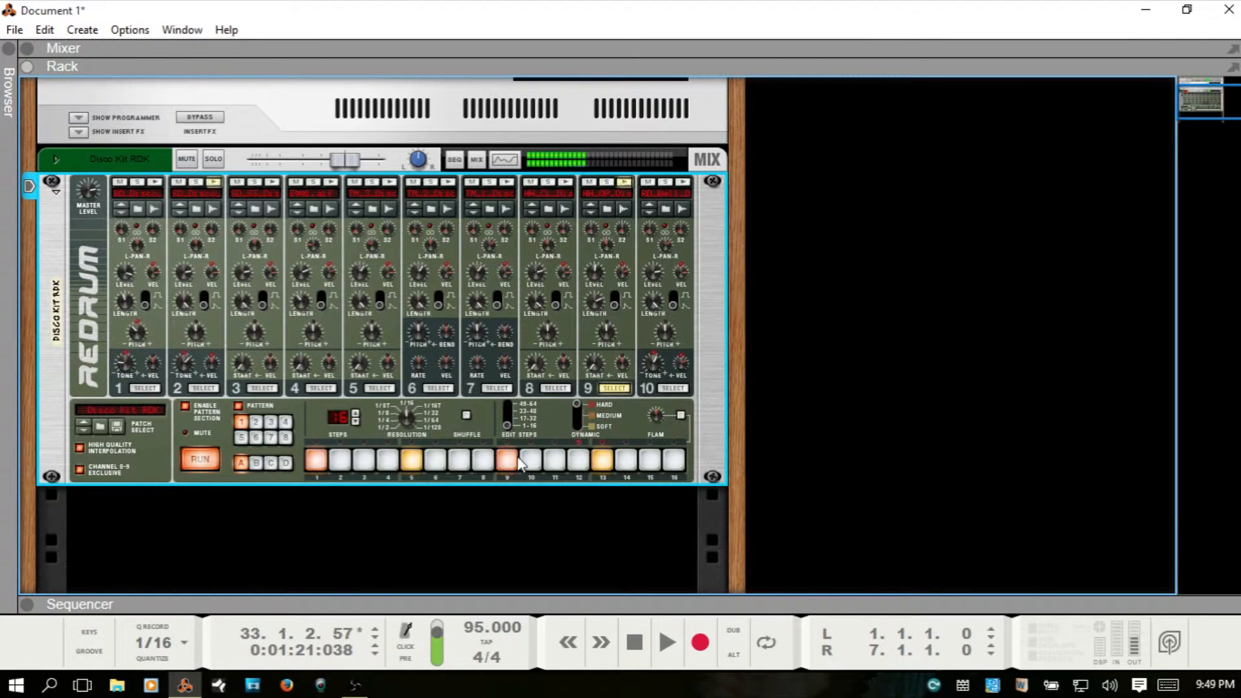
- Give drum channel 9's hit on step 5 the Soft dynamic and its hit on step 9 the Medium dynamic
{"action": "left_click_drag", "start_coordinate": [575, 405], "coordinate": [575, 413]}
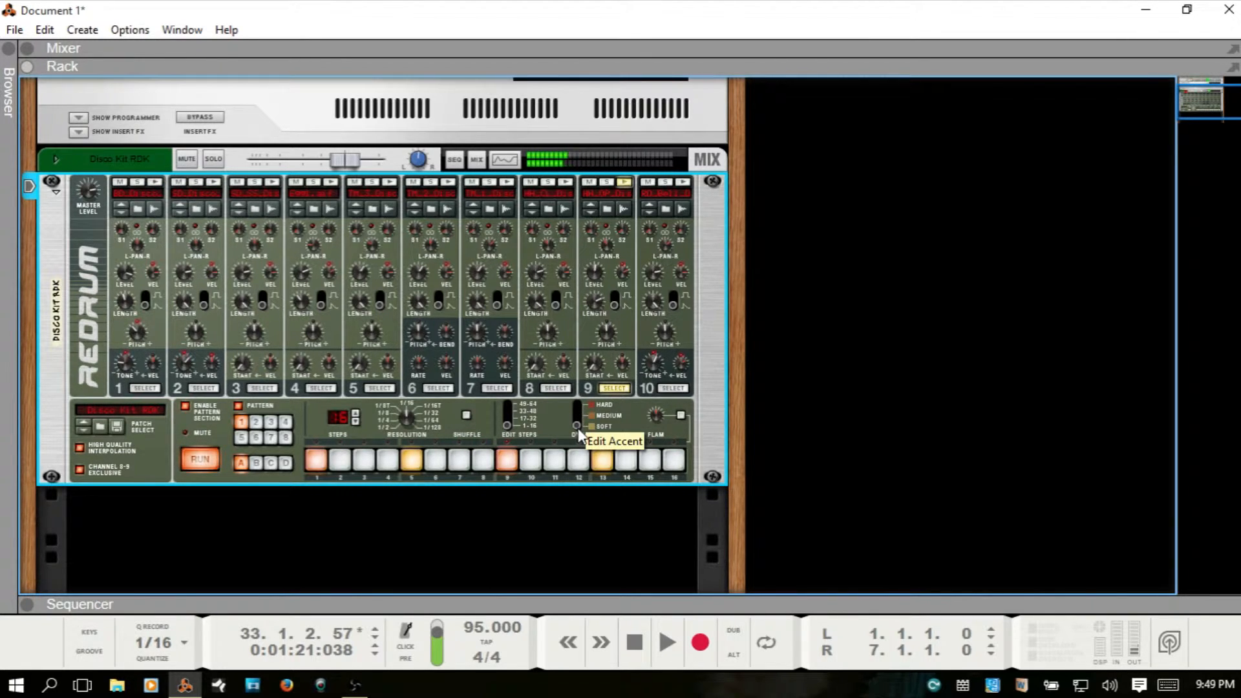
{"action": "left_click", "coordinate": [410, 462]}
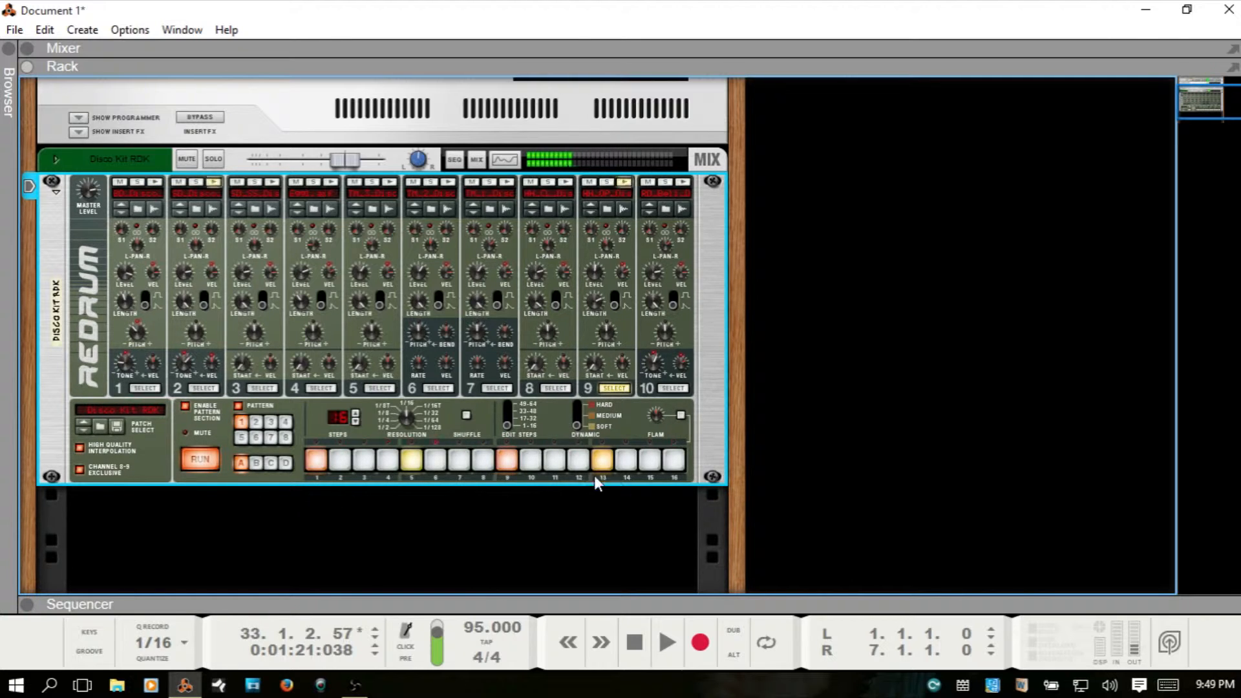
{"action": "left_click", "coordinate": [578, 420]}
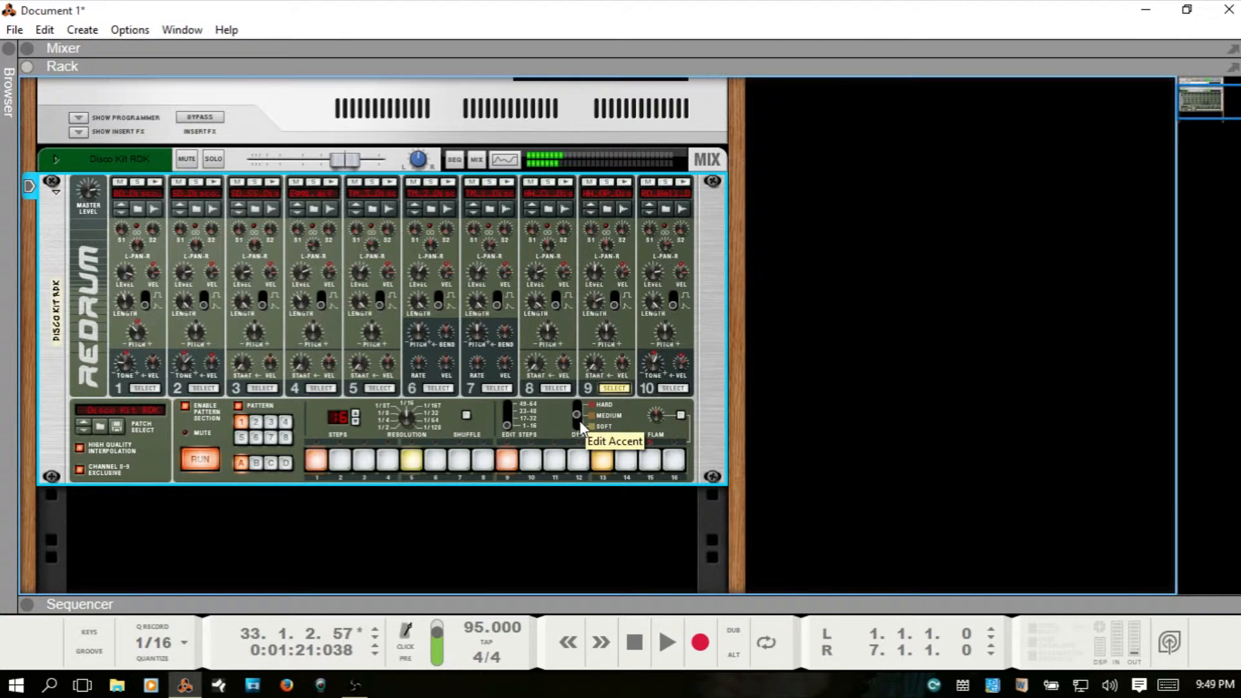
{"action": "left_click", "coordinate": [508, 460]}
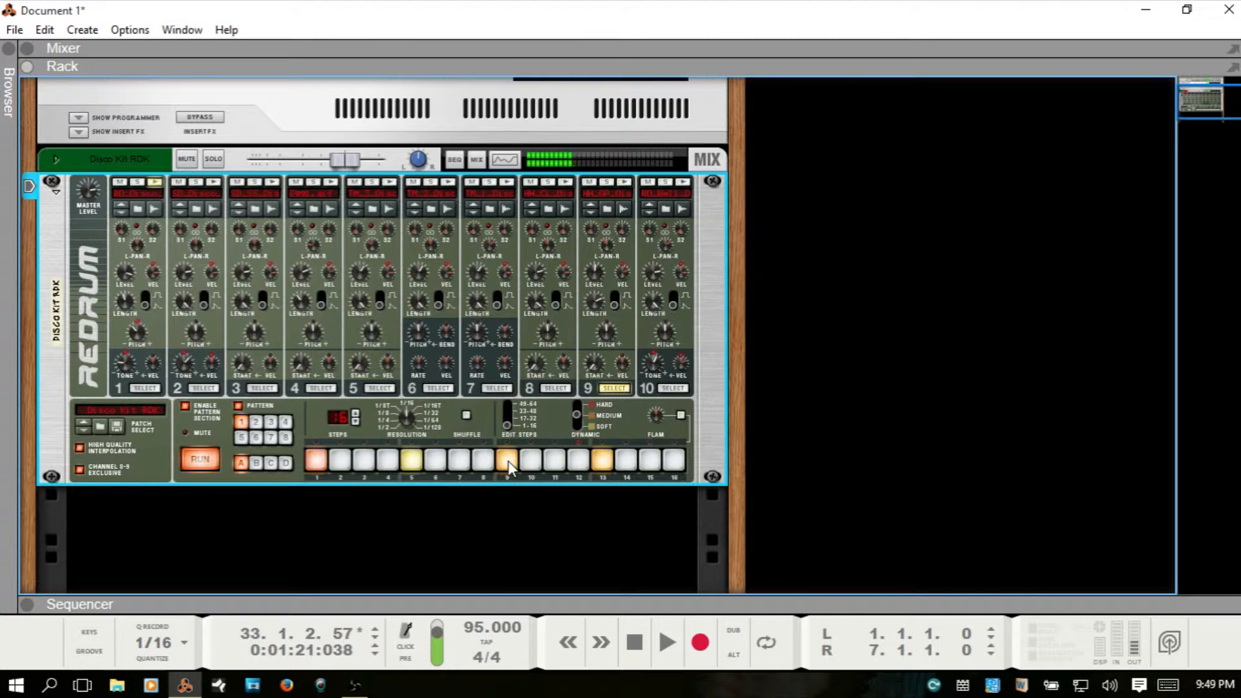
- Give drum channel 9's hits on steps 1 and 5 the Medium dynamic, and play and stop the pattern
{"action": "left_click", "coordinate": [315, 461]}
{"action": "key", "text": "space"}
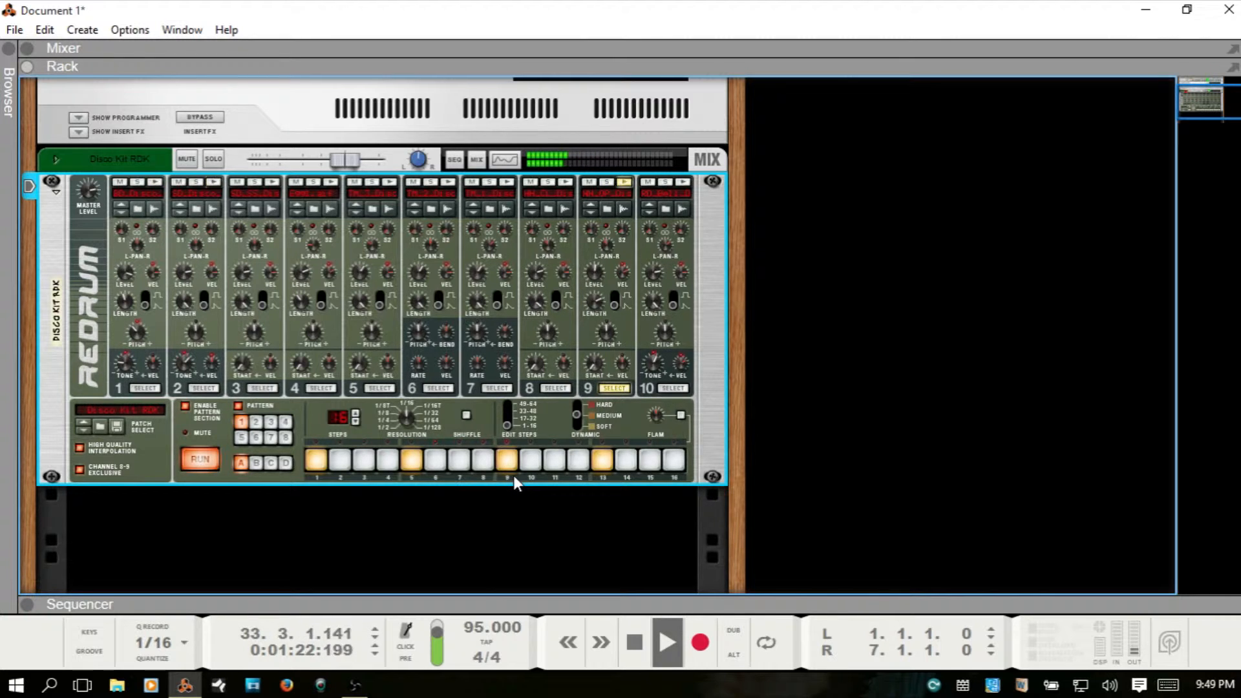
{"action": "left_click", "coordinate": [199, 459]}
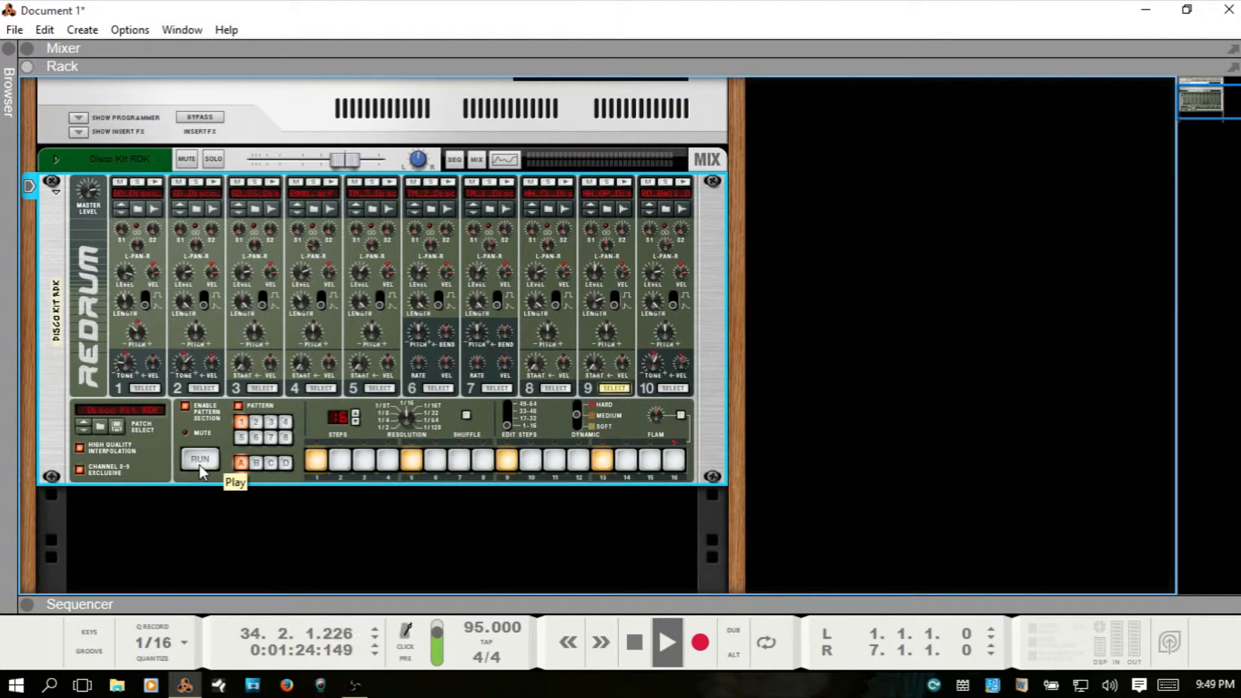
{"action": "left_click", "coordinate": [644, 645]}
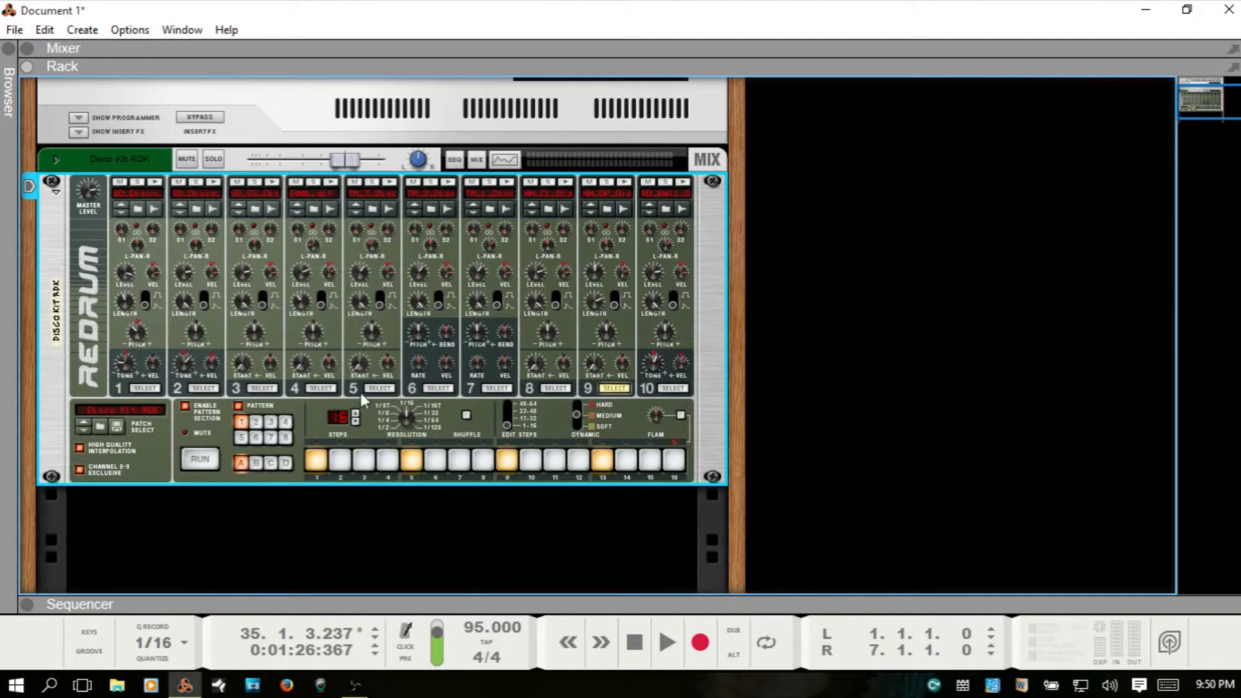
- Select drum channel 2 for step editing
{"action": "left_click", "coordinate": [204, 387]}
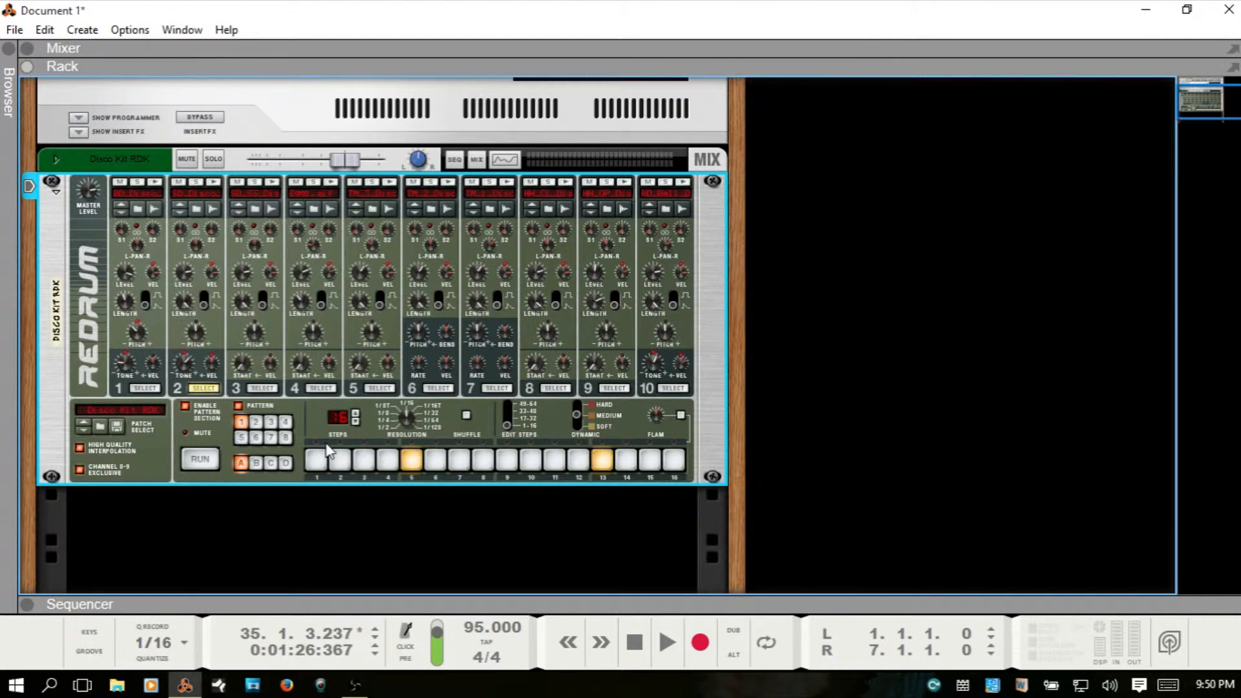
- Try adding flam hits to drum channel 2 on step 2 and steps 7 to 11, and clear them again
{"action": "left_click", "coordinate": [680, 415]}
{"action": "left_click", "coordinate": [508, 460]}
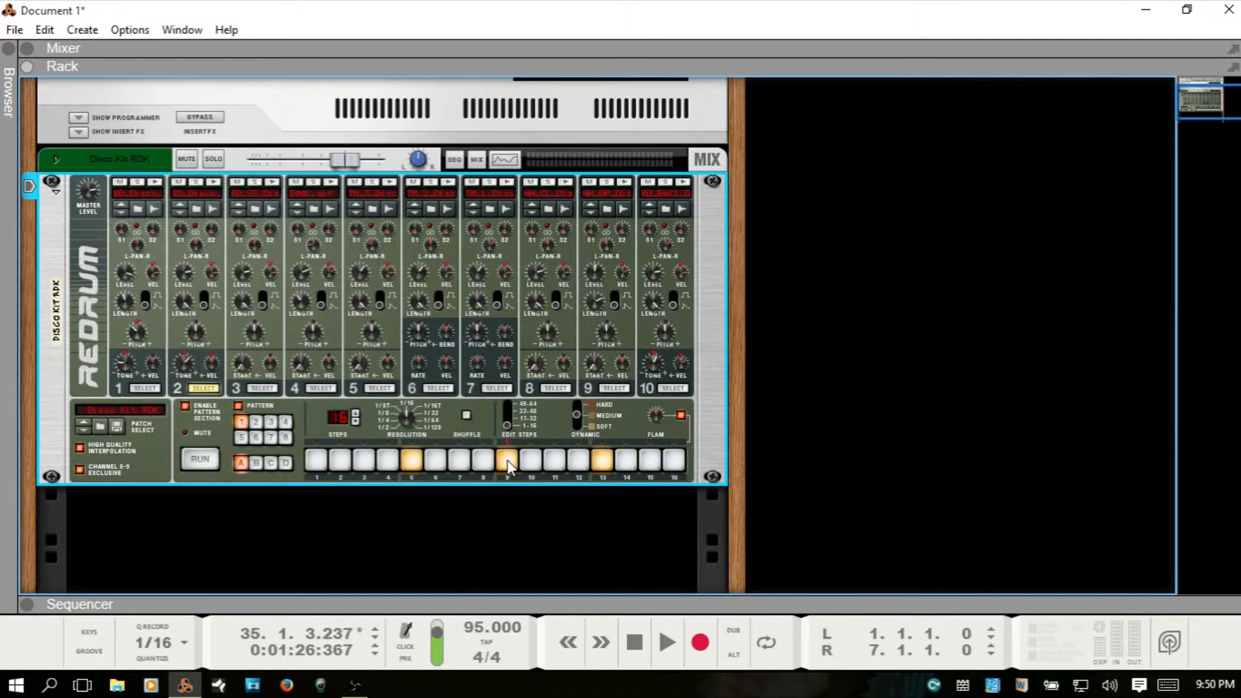
{"action": "left_click", "coordinate": [464, 461]}
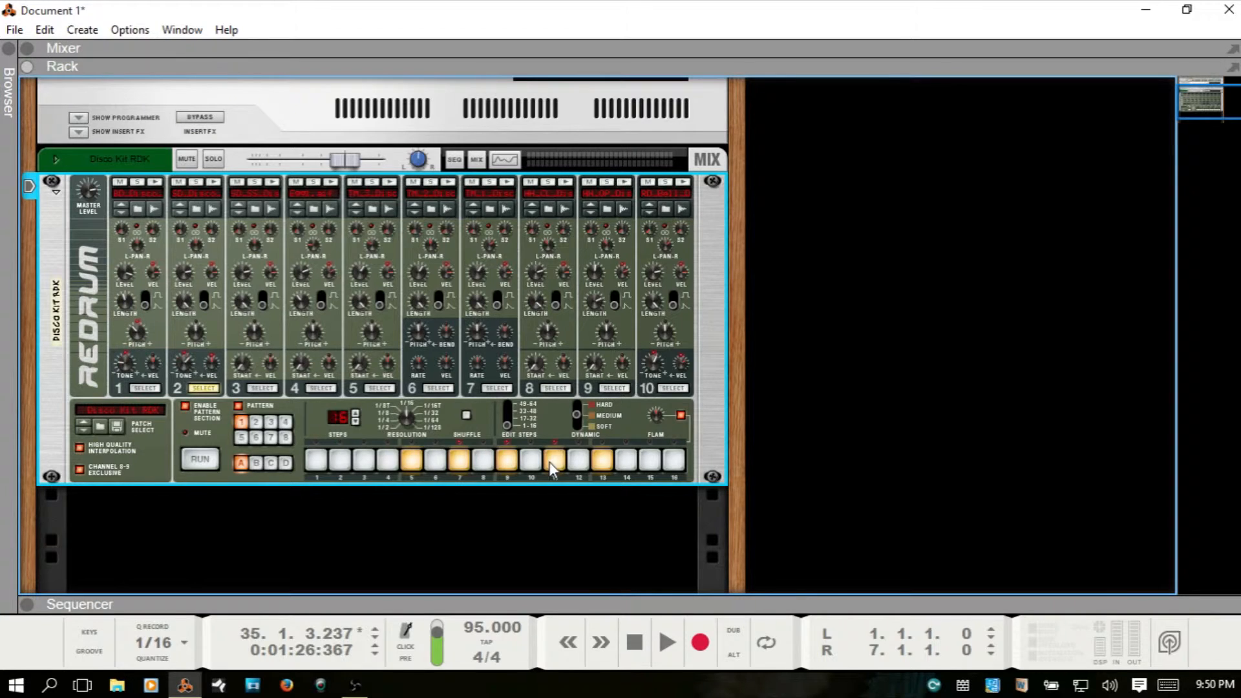
{"action": "left_click", "coordinate": [340, 461]}
{"action": "left_click", "coordinate": [529, 462]}
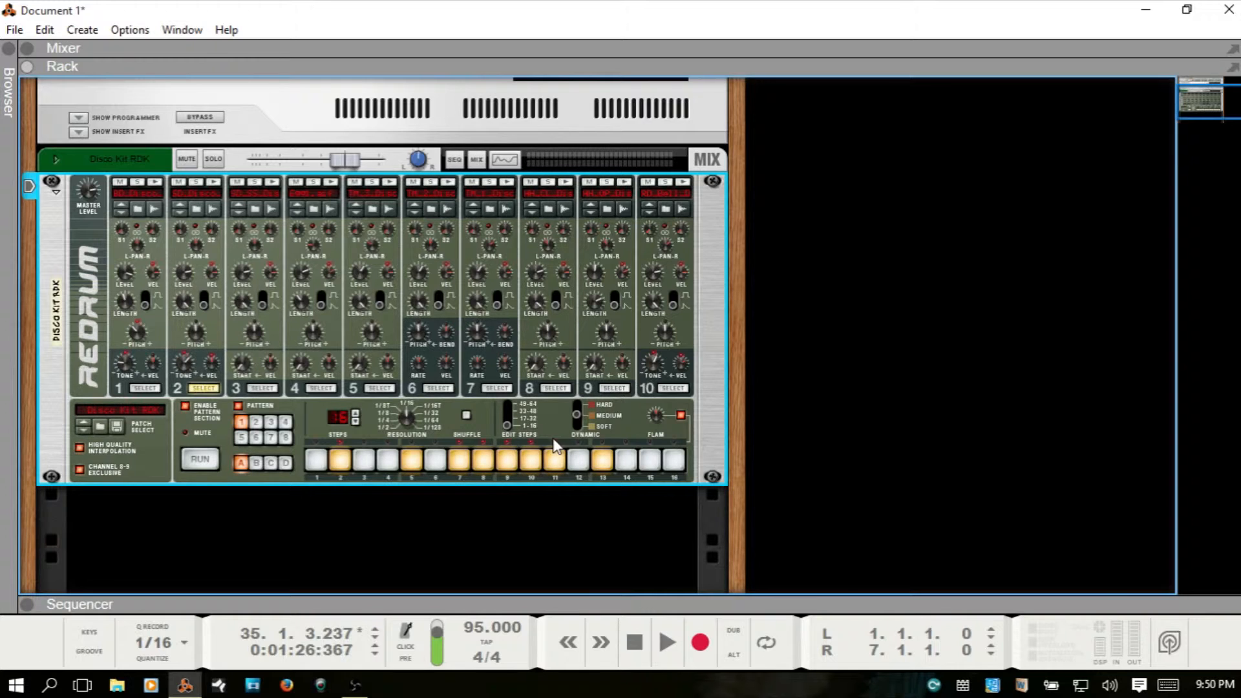
{"action": "left_click", "coordinate": [577, 461]}
{"action": "left_click", "coordinate": [459, 460]}
{"action": "left_click", "coordinate": [340, 460]}
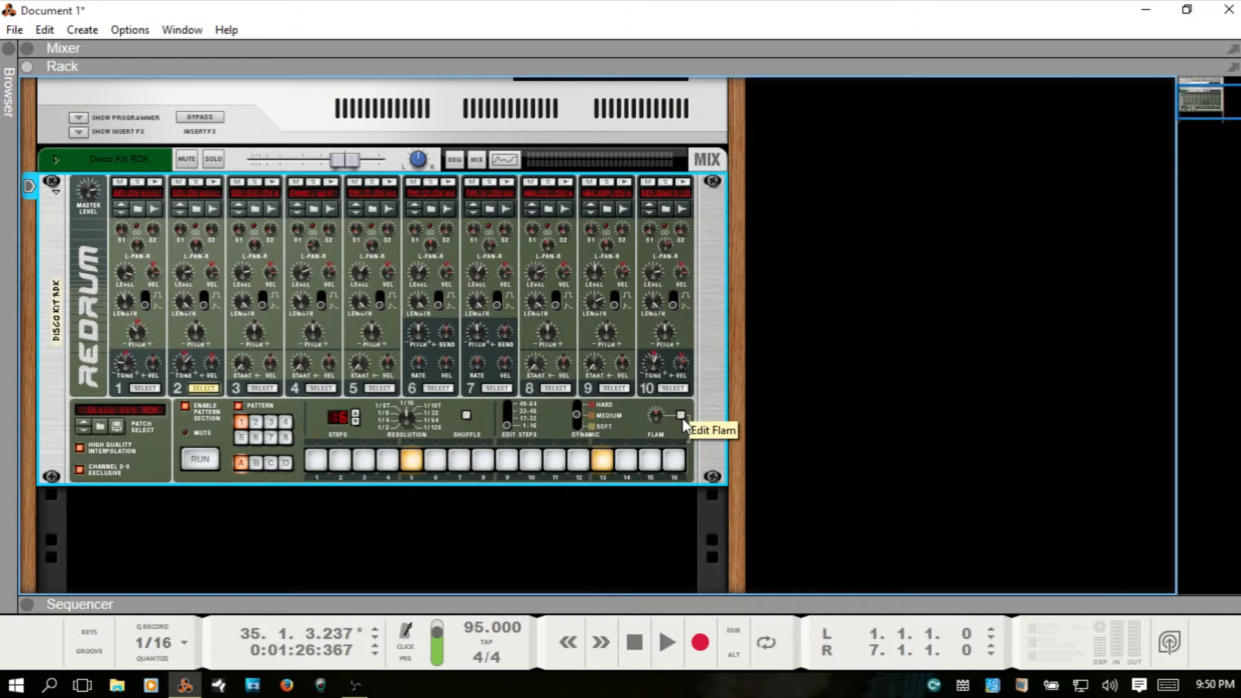
- Try adding plain hits without flam to drum channel 2 on steps 2, 3, 7, 8 and 9
{"action": "left_click", "coordinate": [682, 416]}
{"action": "left_click", "coordinate": [505, 460]}
{"action": "left_click", "coordinate": [483, 460]}
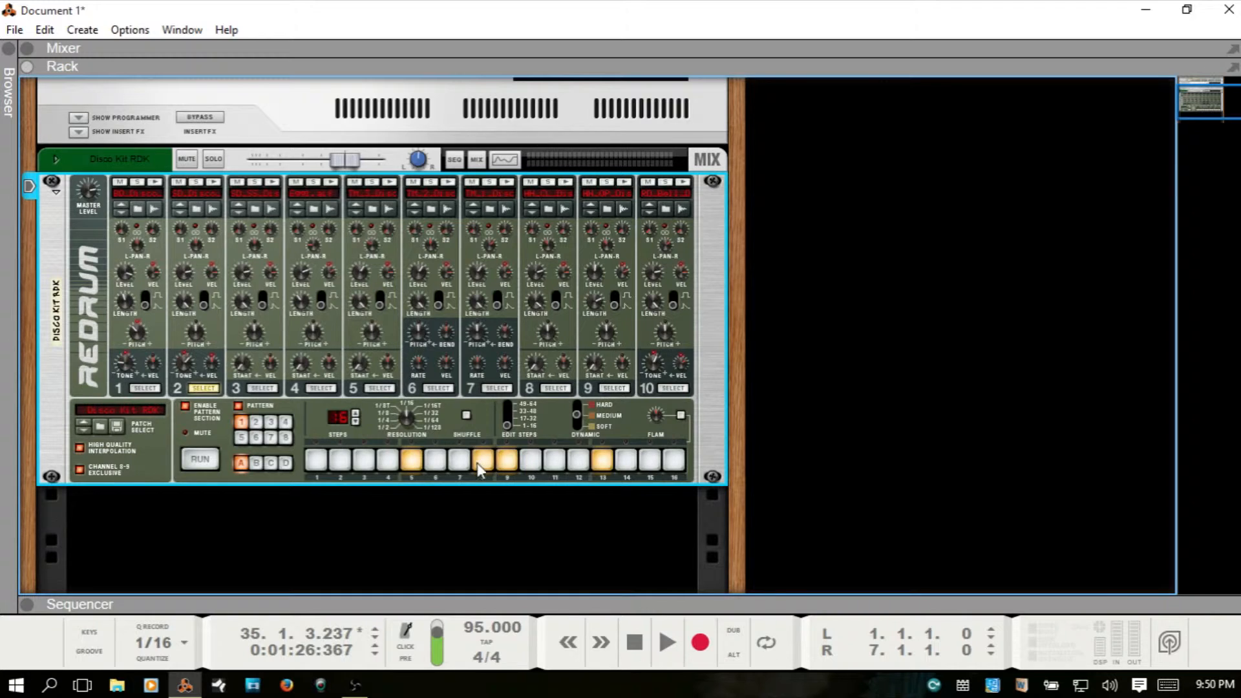
{"action": "left_click", "coordinate": [458, 460]}
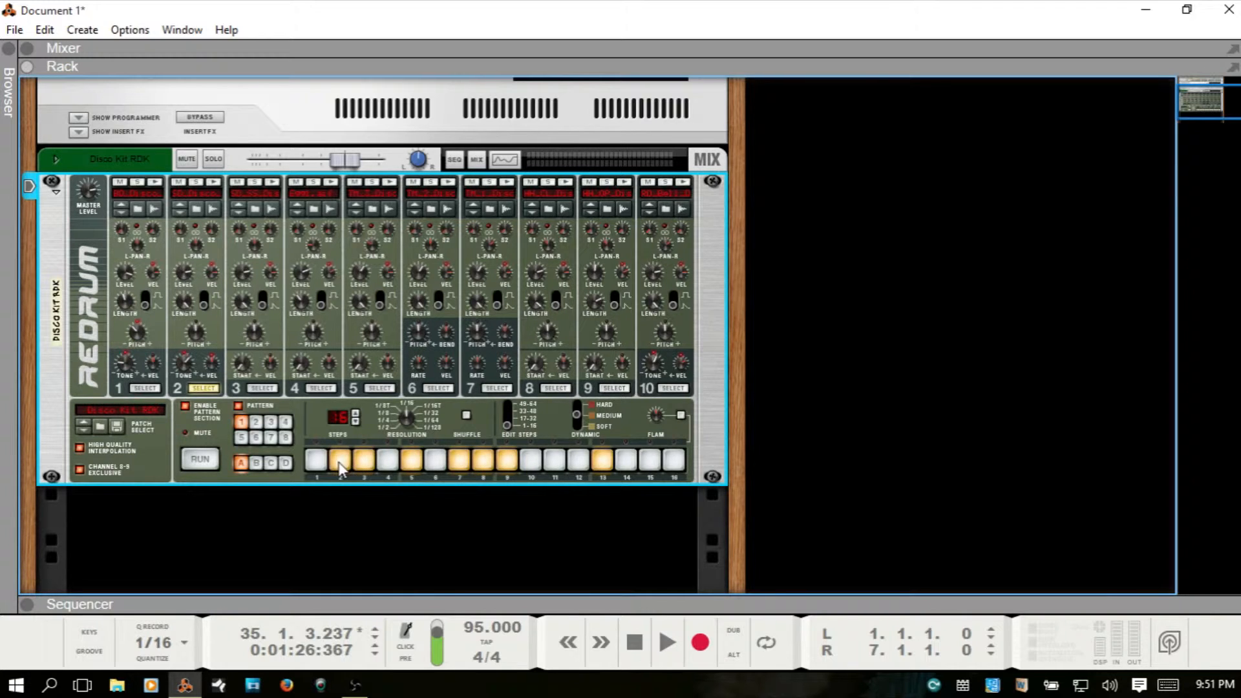
{"action": "left_click", "coordinate": [364, 460]}
{"action": "left_click", "coordinate": [364, 460]}
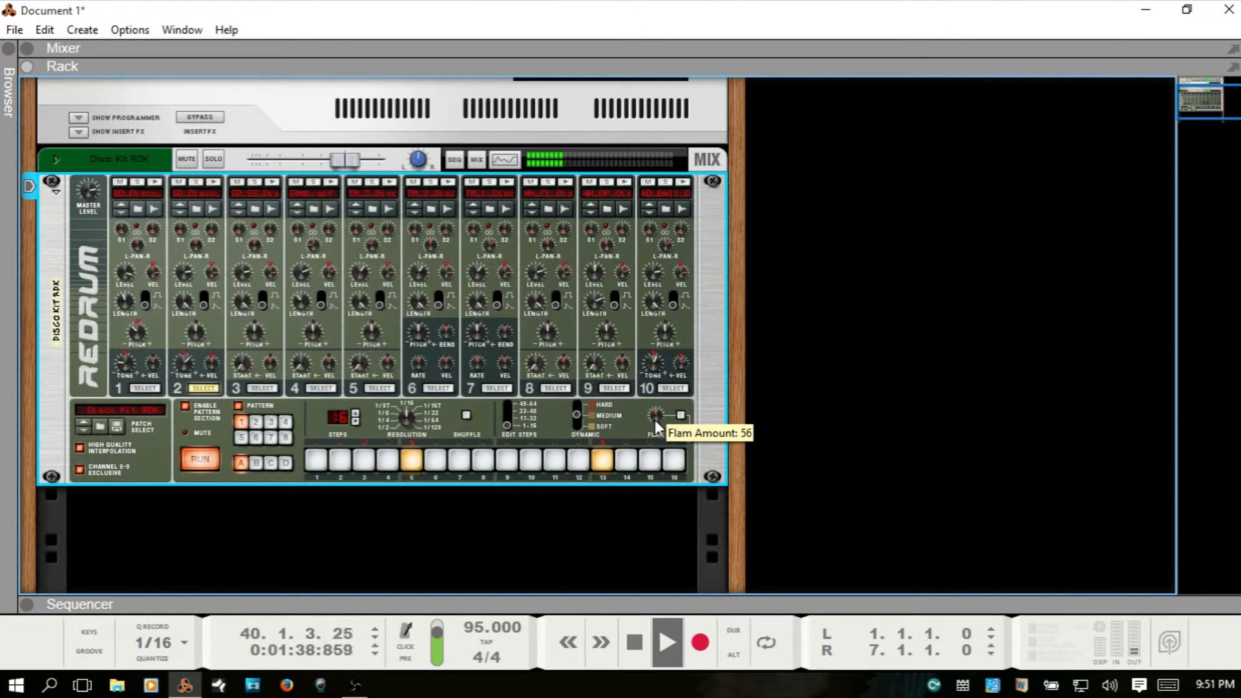
- Vary the flam amount while the pattern plays, trying 26 and lower settings, and stop playback
{"action": "mouse_move", "coordinate": [654, 420]}
{"action": "left_mouse_down"}
{"action": "mouse_move", "coordinate": [657, 435]}
{"action": "mouse_move", "coordinate": [659, 419]}
{"action": "left_mouse_up"}
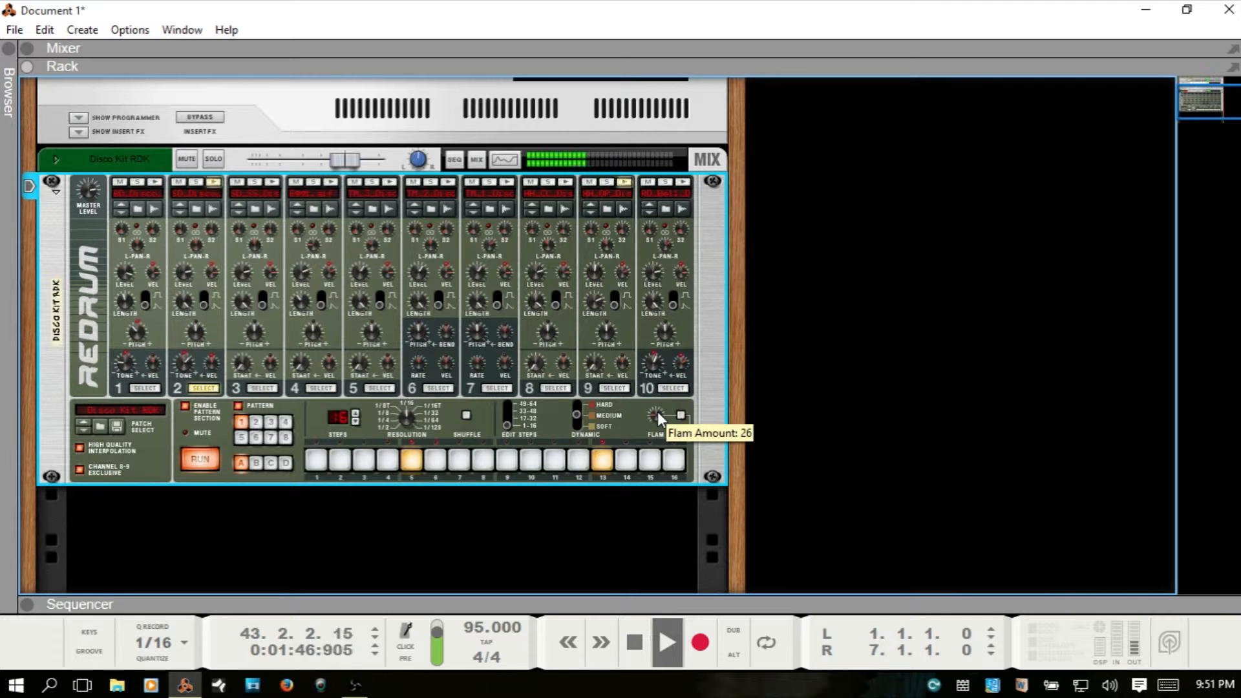
{"action": "left_click_drag", "start_coordinate": [657, 412], "coordinate": [657, 437]}
{"action": "mouse_move", "coordinate": [653, 421]}
{"action": "key", "text": "space"}
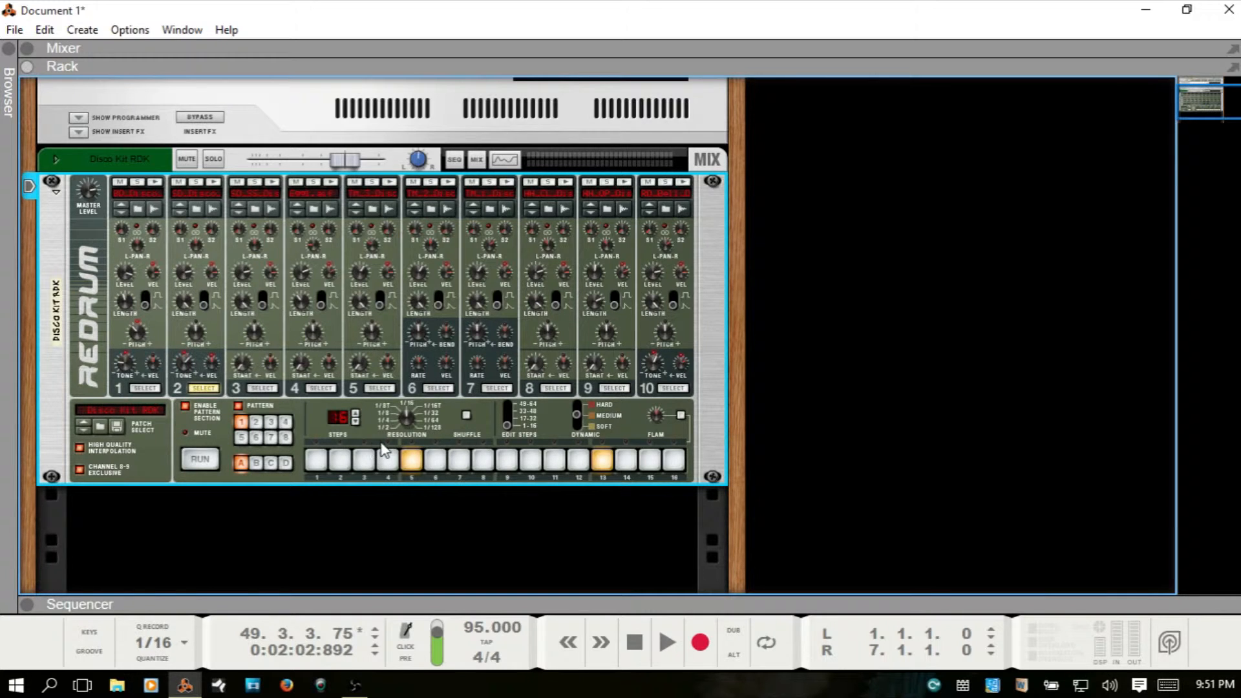
- Show the sequencer below the rack and copy pattern A1 to the Disco Kit RDK track between bars 1 and 7
{"action": "left_click_drag", "start_coordinate": [387, 442], "coordinate": [641, 442]}
{"action": "key", "text": "F7"}
{"action": "scroll", "coordinate": [621, 196], "scroll_direction": "down", "scroll_amount": 3}
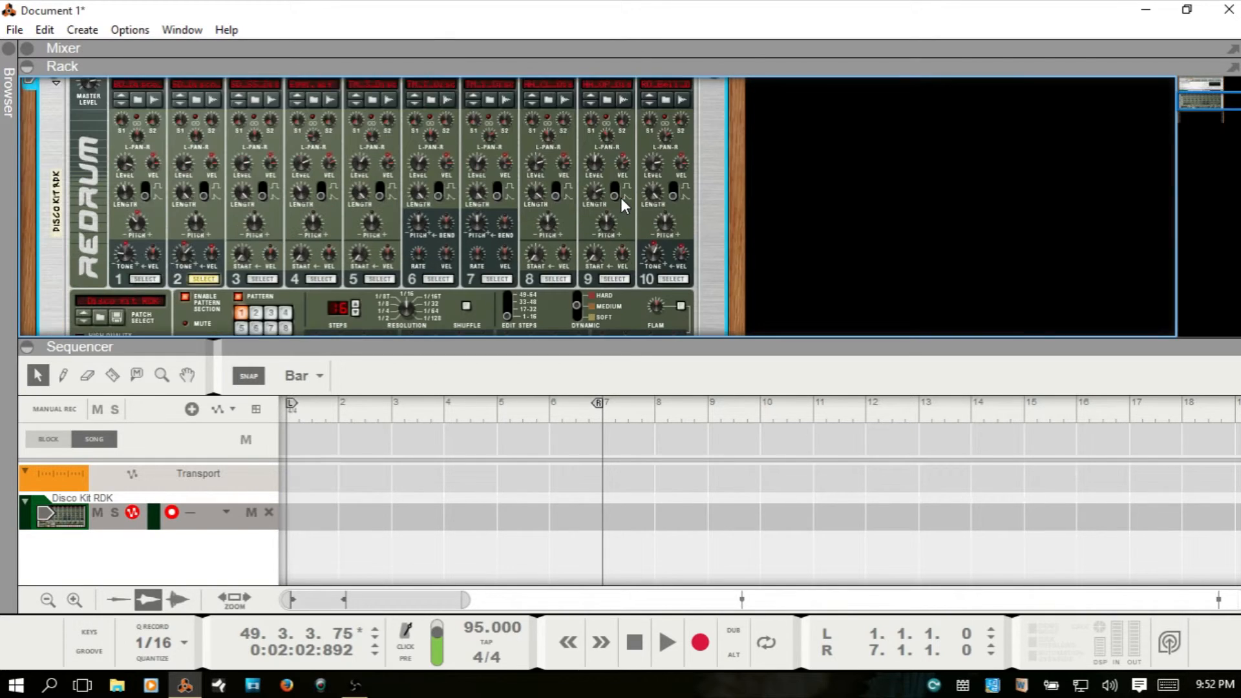
{"action": "scroll", "coordinate": [621, 199], "scroll_direction": "down", "scroll_amount": 3}
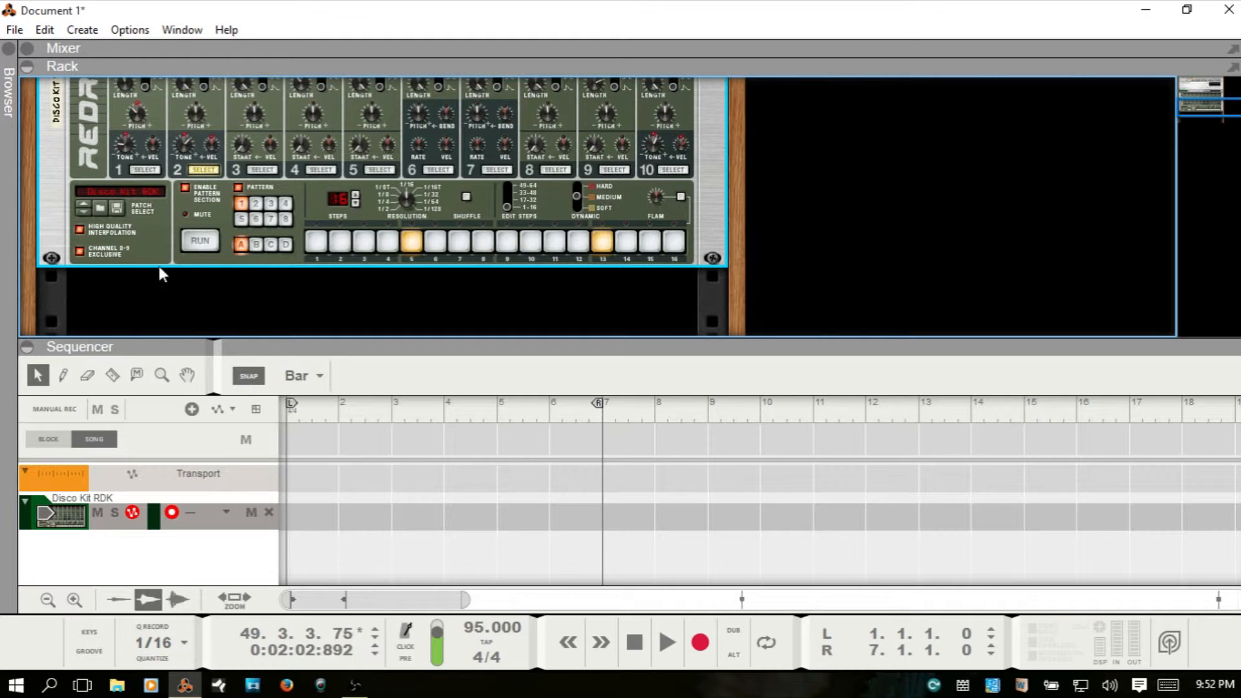
{"action": "left_click", "coordinate": [240, 205]}
{"action": "right_click", "coordinate": [155, 230]}
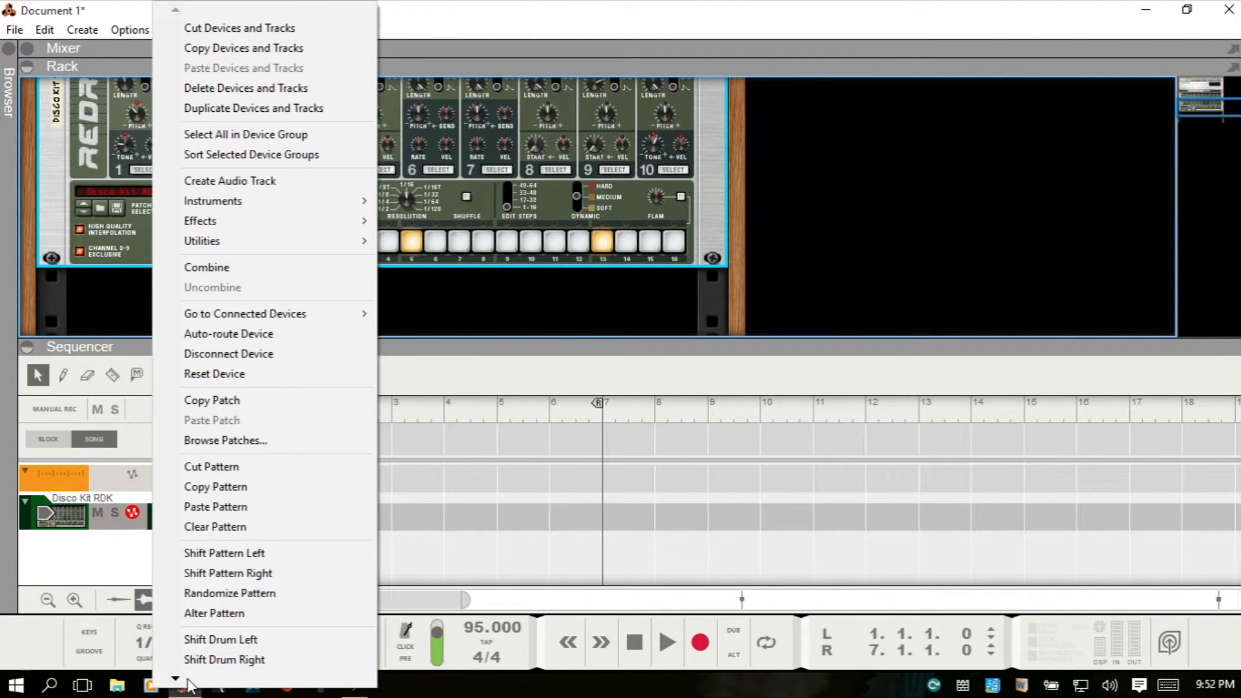
{"action": "mouse_move", "coordinate": [181, 682]}
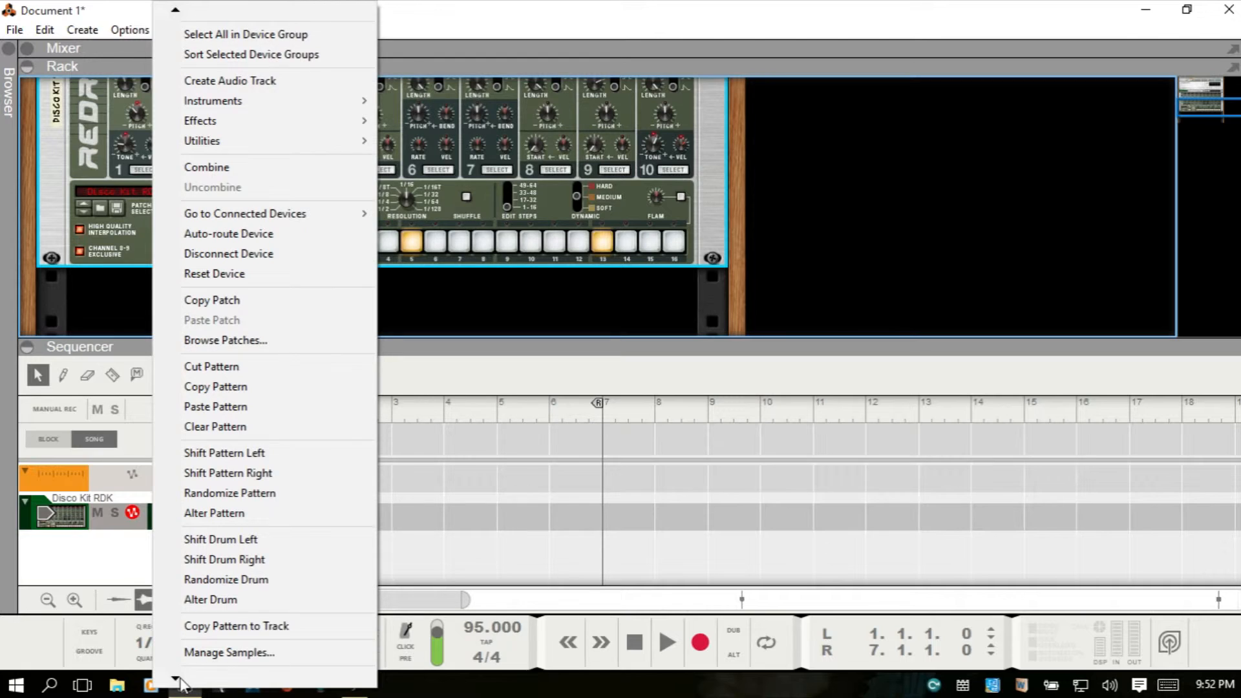
{"action": "left_click", "coordinate": [223, 627]}
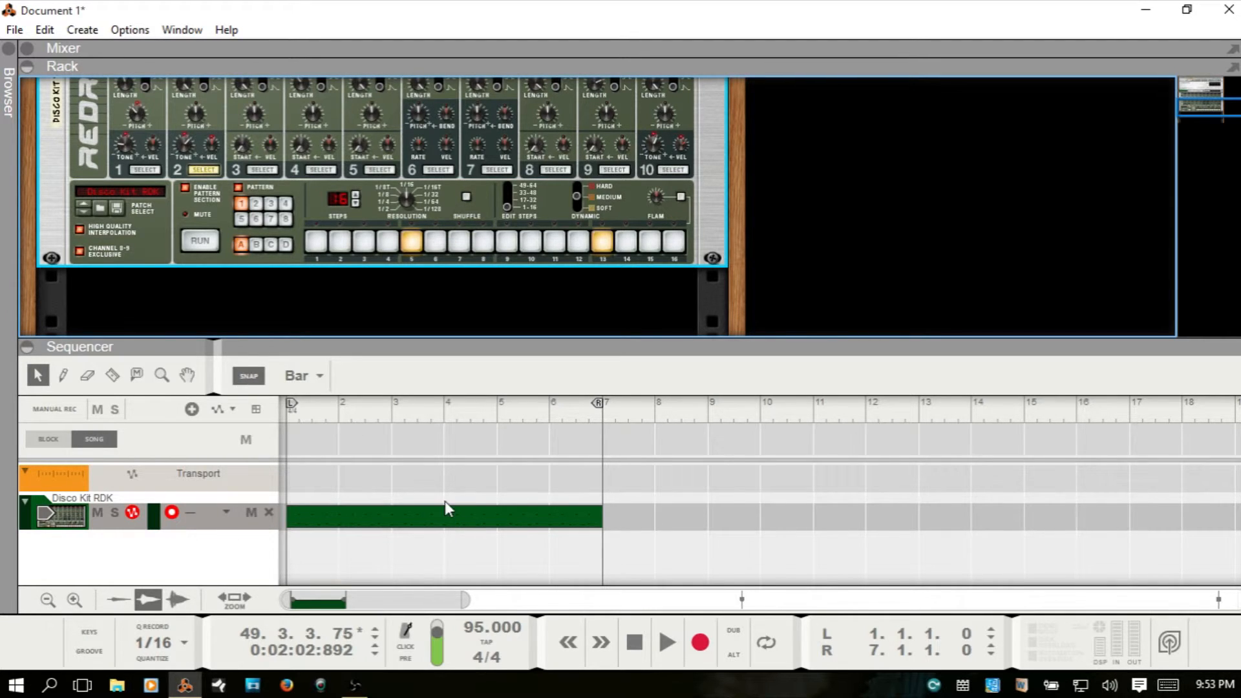
- Play the song briefly, return to its start, and play the copied clip with the Redrum pattern section still enabled
{"action": "key", "text": "space"}
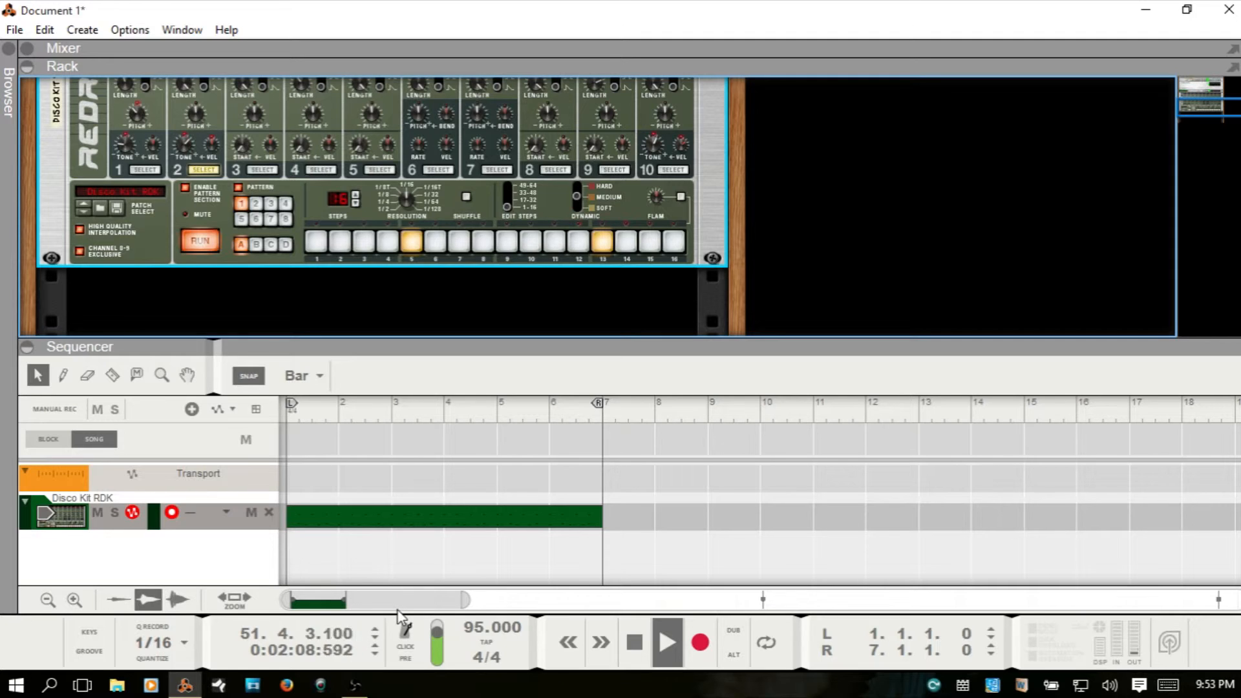
{"action": "key", "text": "space"}
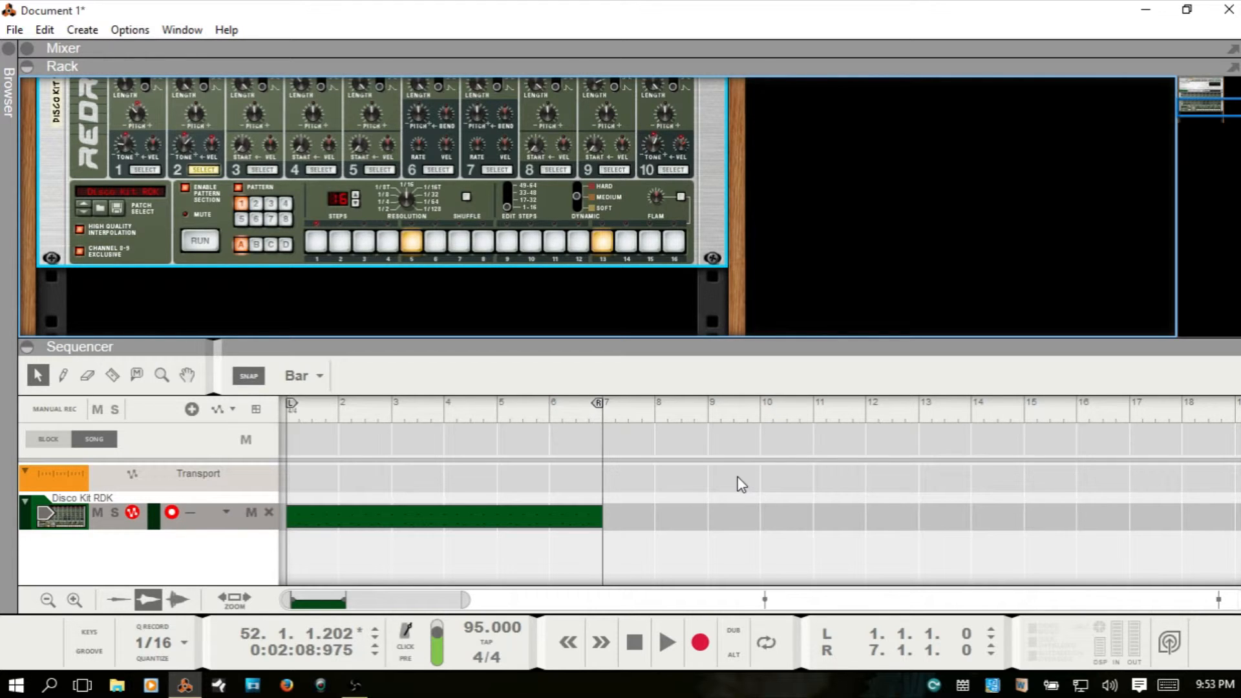
{"action": "key", "text": "Home"}
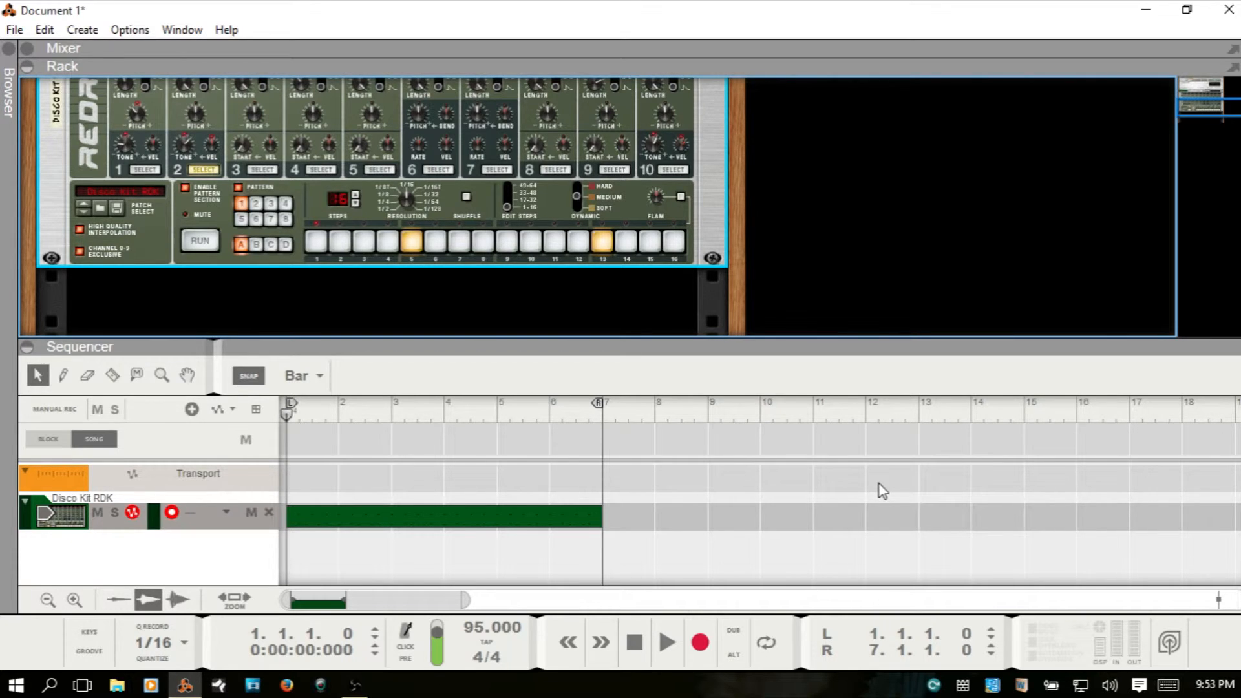
{"action": "key", "text": "space"}
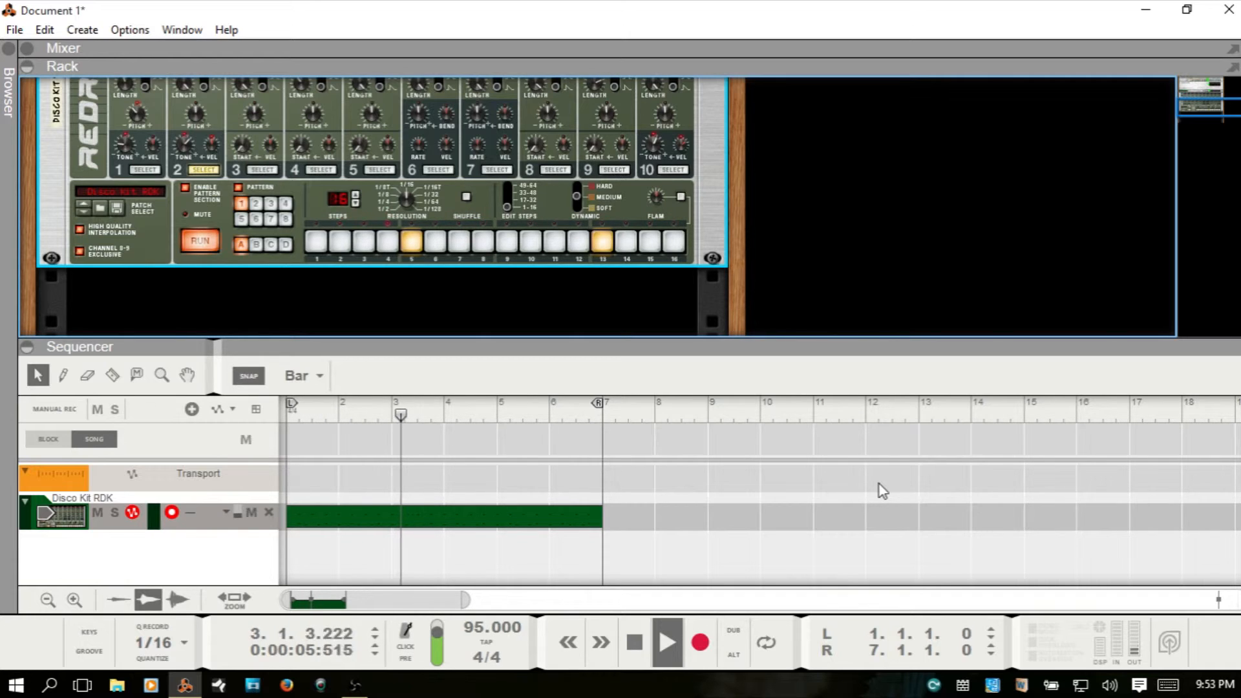
{"action": "key", "text": "space"}
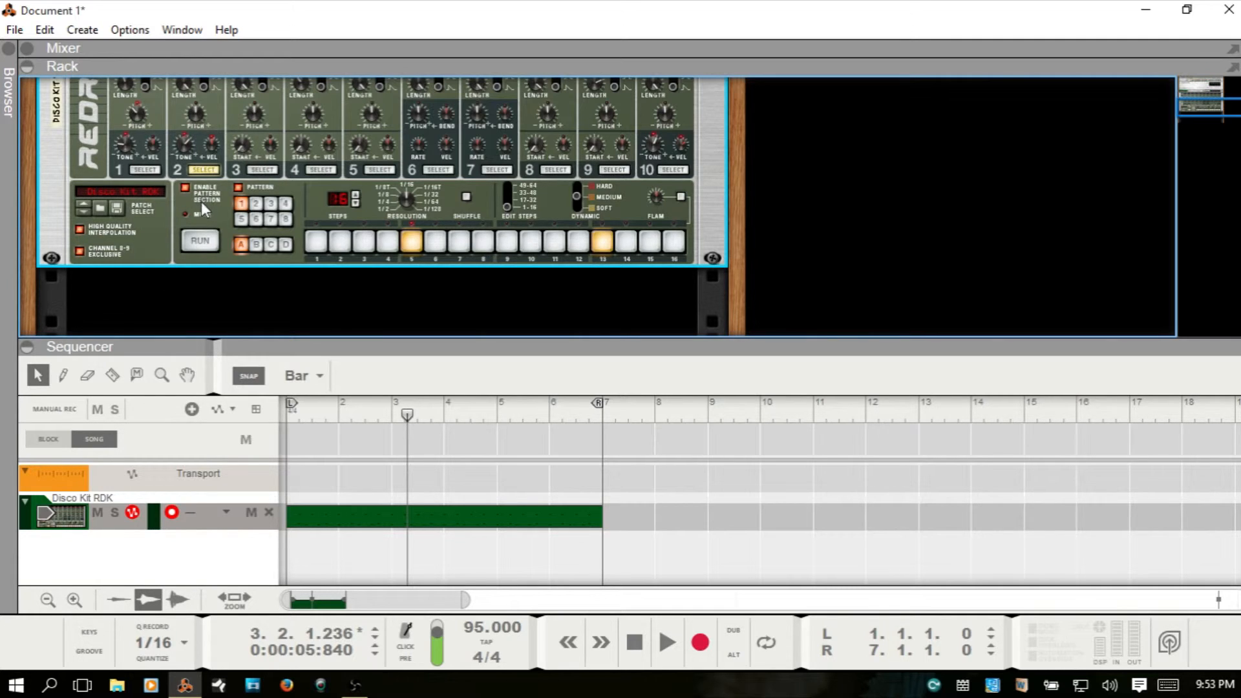
- Disable the Redrum's pattern section and play the song track alone past the end of the clip
{"action": "left_click", "coordinate": [185, 187]}
{"action": "key", "text": "space"}
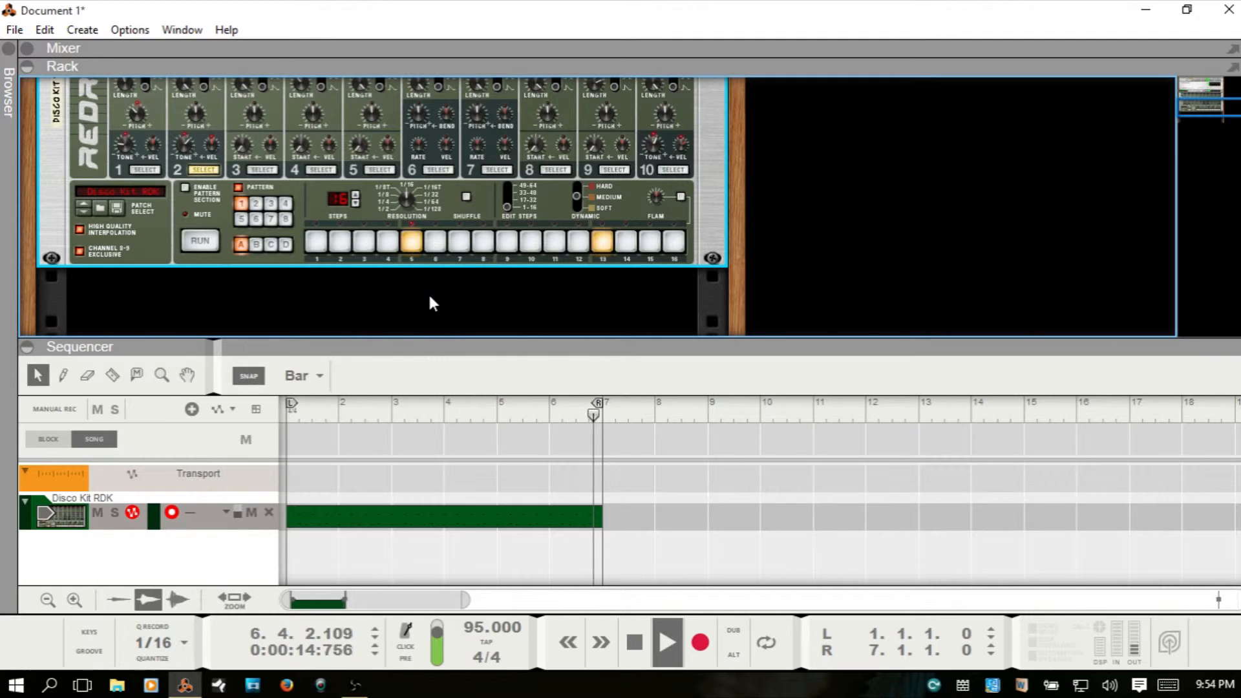
{"action": "key", "text": "space"}
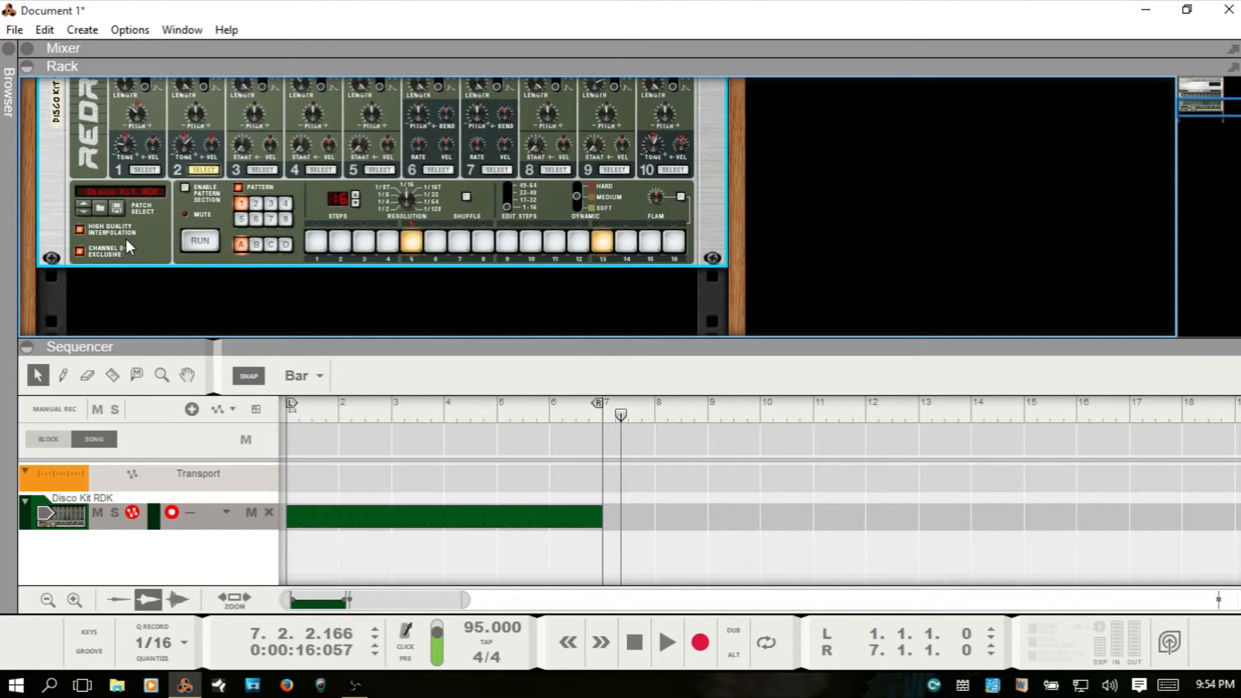
- Toggle the Redrum's High Quality Interpolation off and back on
{"action": "left_click", "coordinate": [81, 230]}
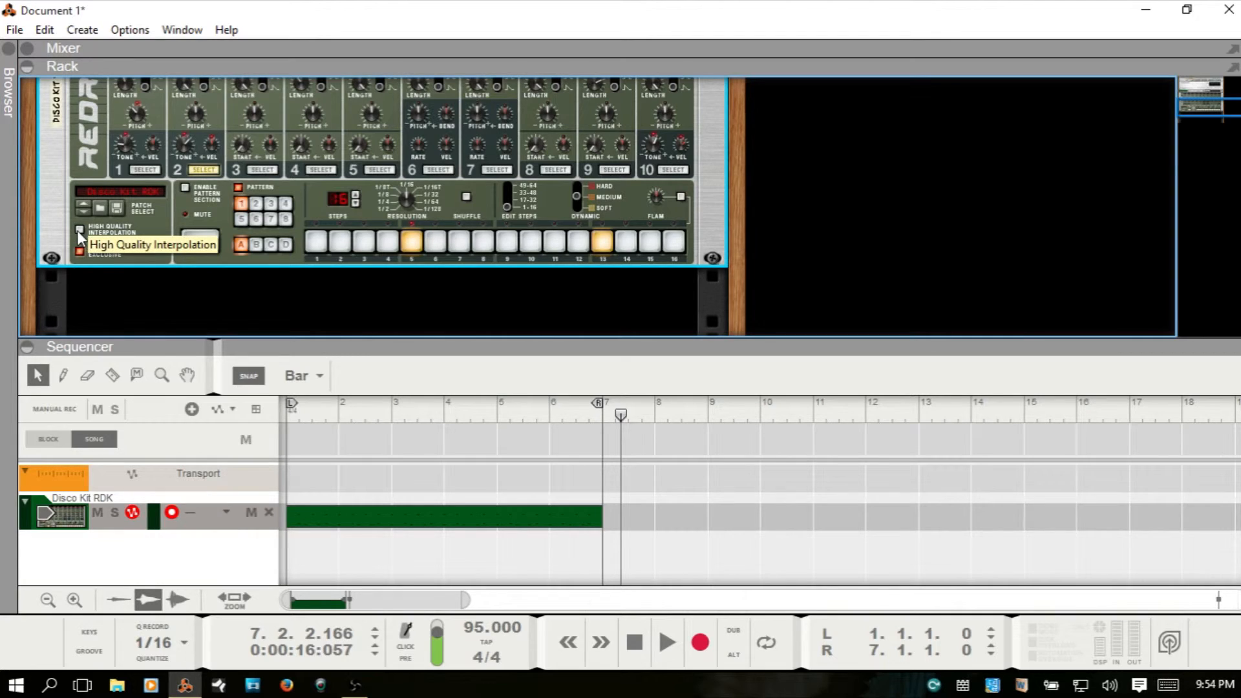
{"action": "left_click", "coordinate": [79, 230]}
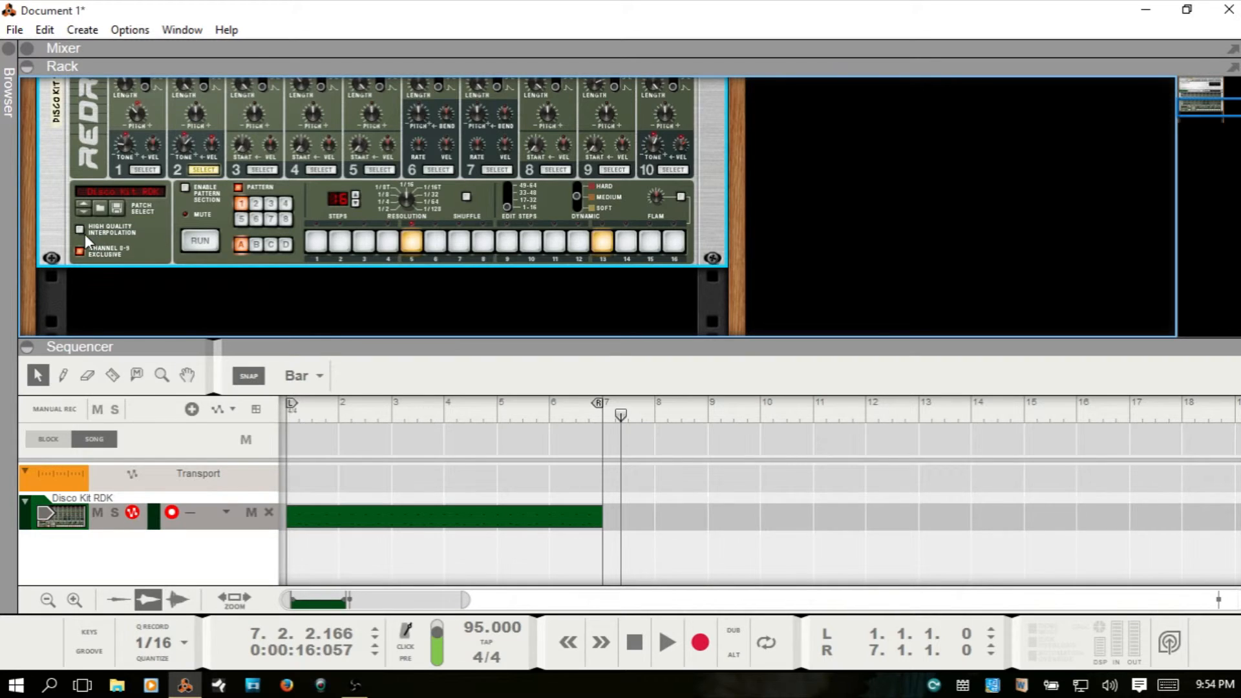
{"action": "left_click", "coordinate": [78, 230]}
- Switch through pattern slots 2 to 8 in bank A
{"action": "mouse_move", "coordinate": [337, 201]}
{"action": "left_mouse_down"}
{"action": "mouse_move", "coordinate": [337, 145]}
{"action": "mouse_move", "coordinate": [328, 196]}
{"action": "mouse_move", "coordinate": [354, 199]}
{"action": "left_mouse_up"}
{"action": "left_click", "coordinate": [355, 196]}
{"action": "left_click", "coordinate": [261, 208]}
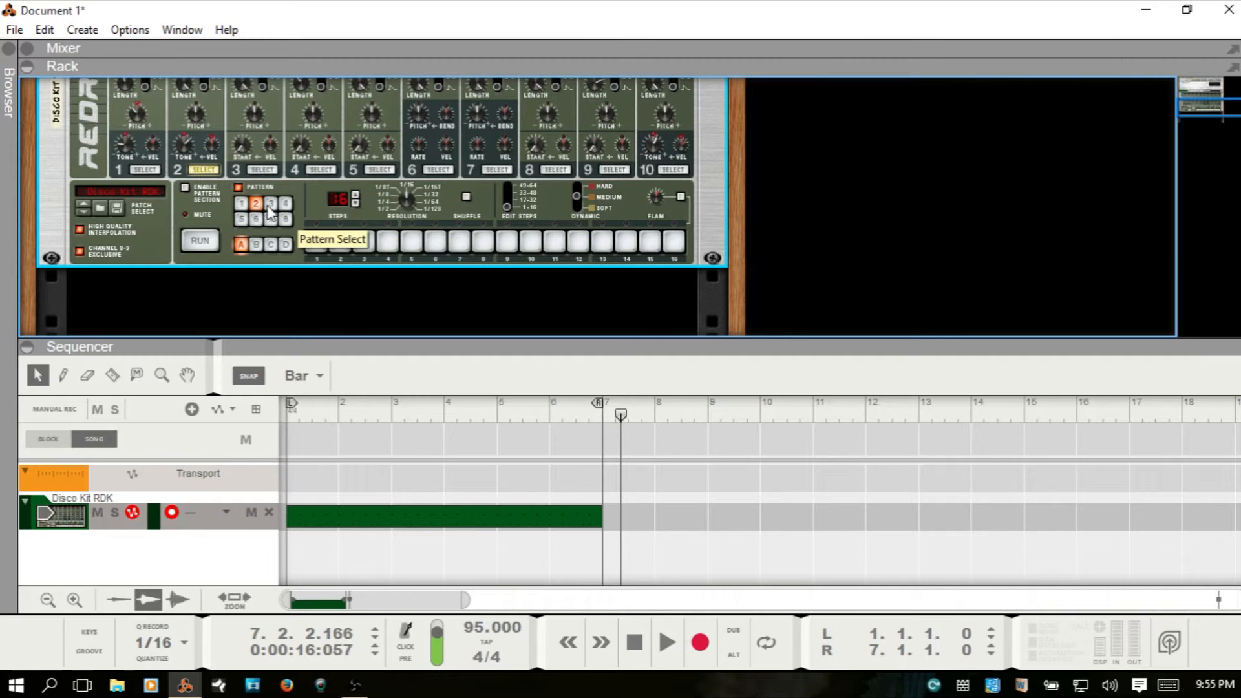
{"action": "left_click", "coordinate": [271, 209]}
{"action": "left_click", "coordinate": [286, 210]}
{"action": "left_click", "coordinate": [242, 221]}
{"action": "left_click", "coordinate": [257, 221]}
{"action": "left_click", "coordinate": [272, 222]}
{"action": "left_click", "coordinate": [285, 219]}
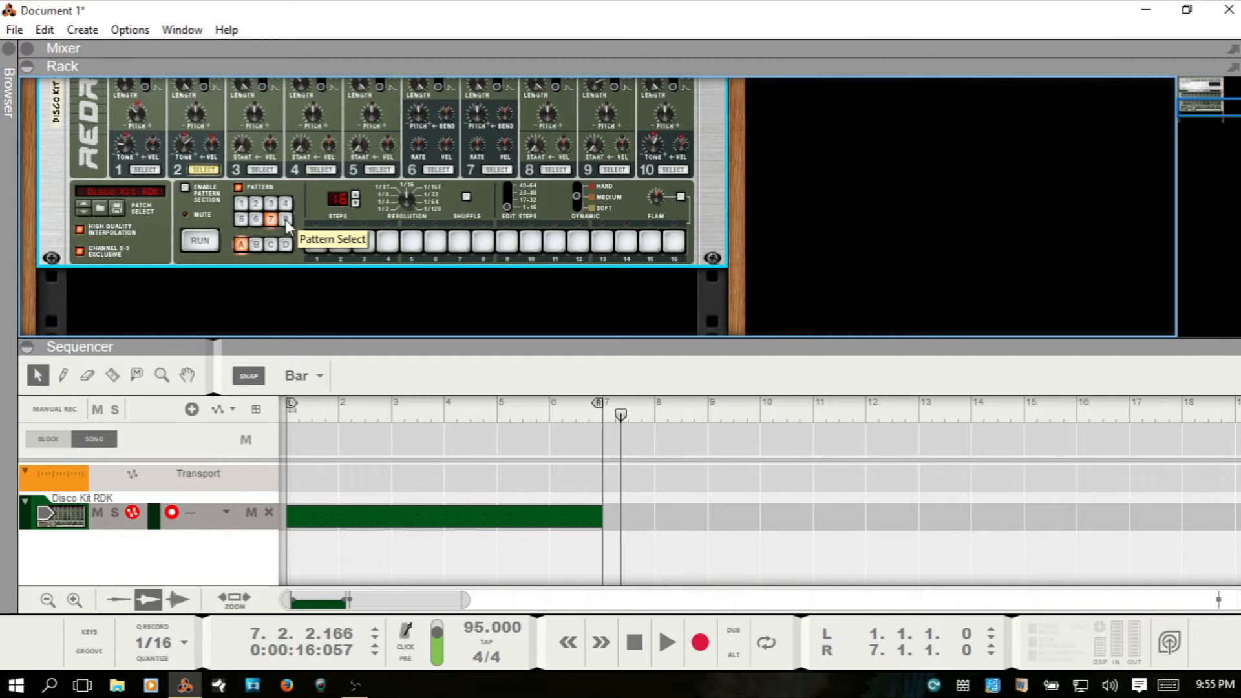
- Select pattern 2 in bank A and program drum channel 2 hits on steps 1, 5, 10, 13 and 15
{"action": "left_click", "coordinate": [242, 205]}
{"action": "left_click", "coordinate": [256, 204]}
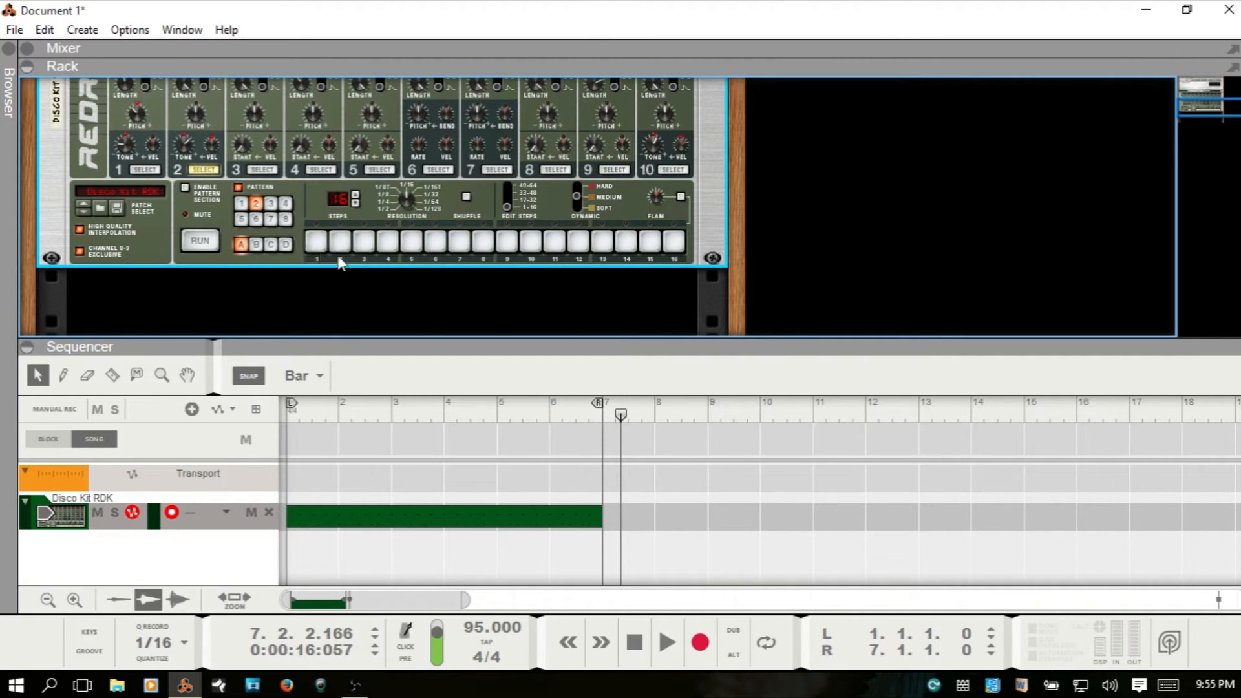
{"action": "left_click", "coordinate": [315, 245]}
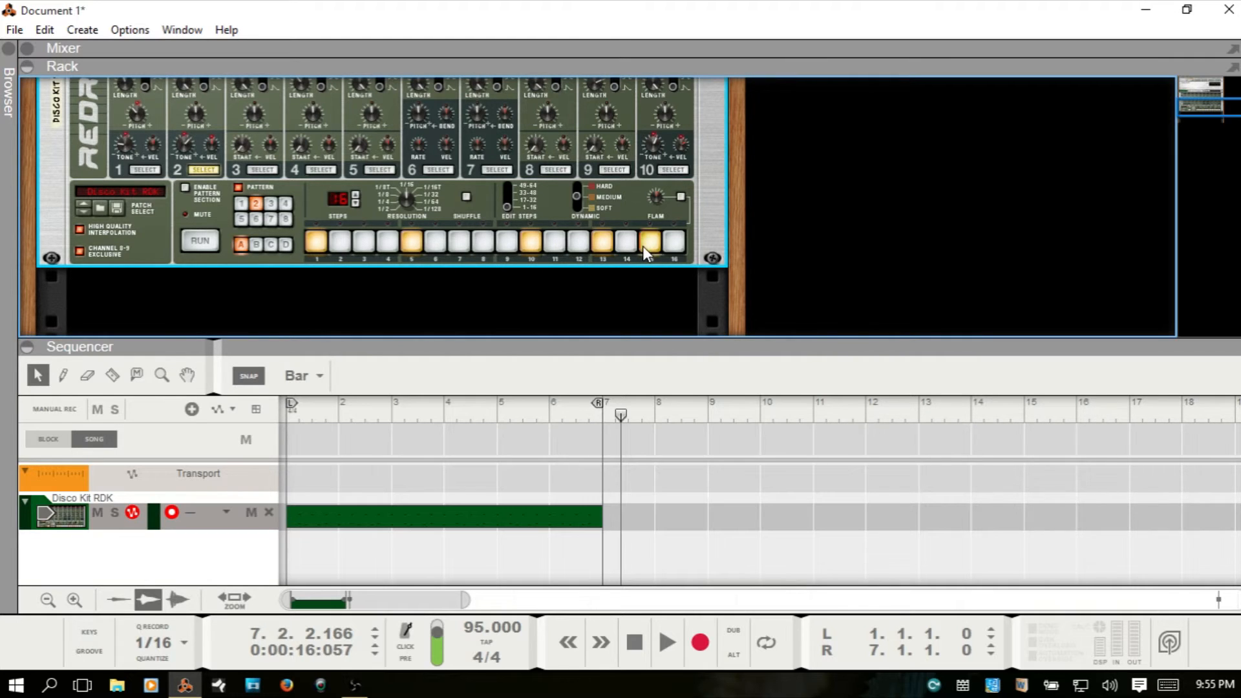
- Move the right locator to bar 10 and the left locator to bar 7 in the sequencer
{"action": "left_click", "coordinate": [601, 407]}
{"action": "left_click_drag", "start_coordinate": [634, 409], "coordinate": [763, 408]}
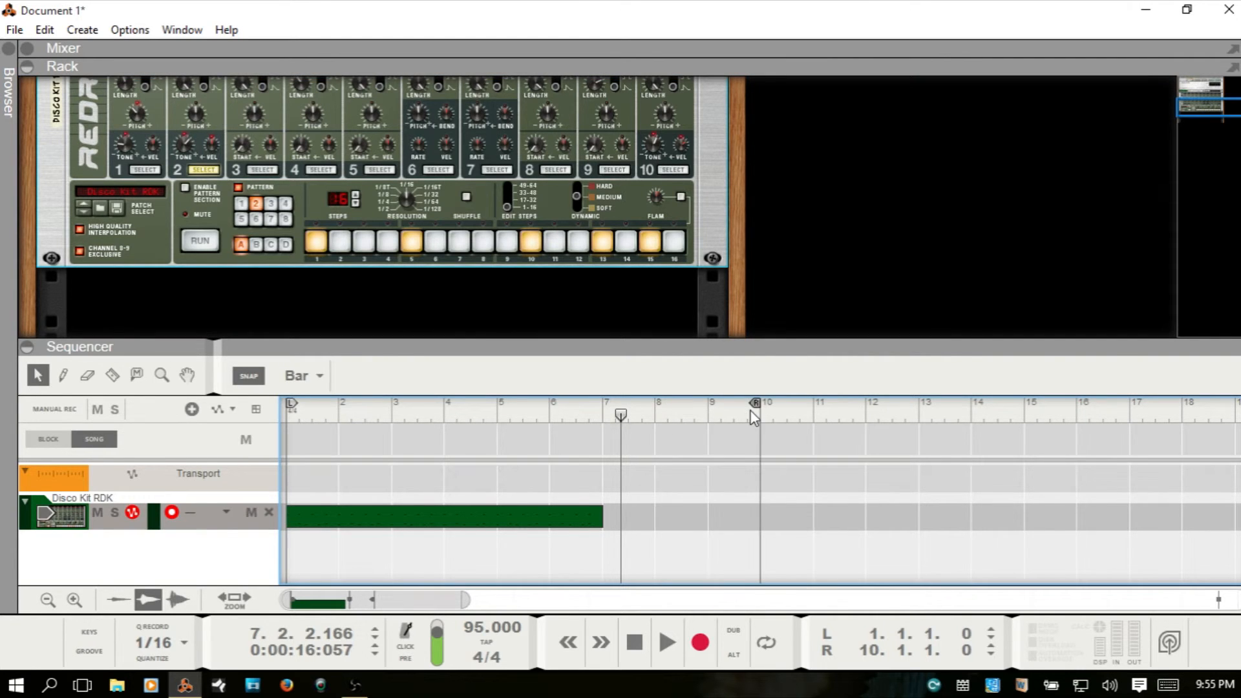
{"action": "left_click_drag", "start_coordinate": [292, 405], "coordinate": [590, 435]}
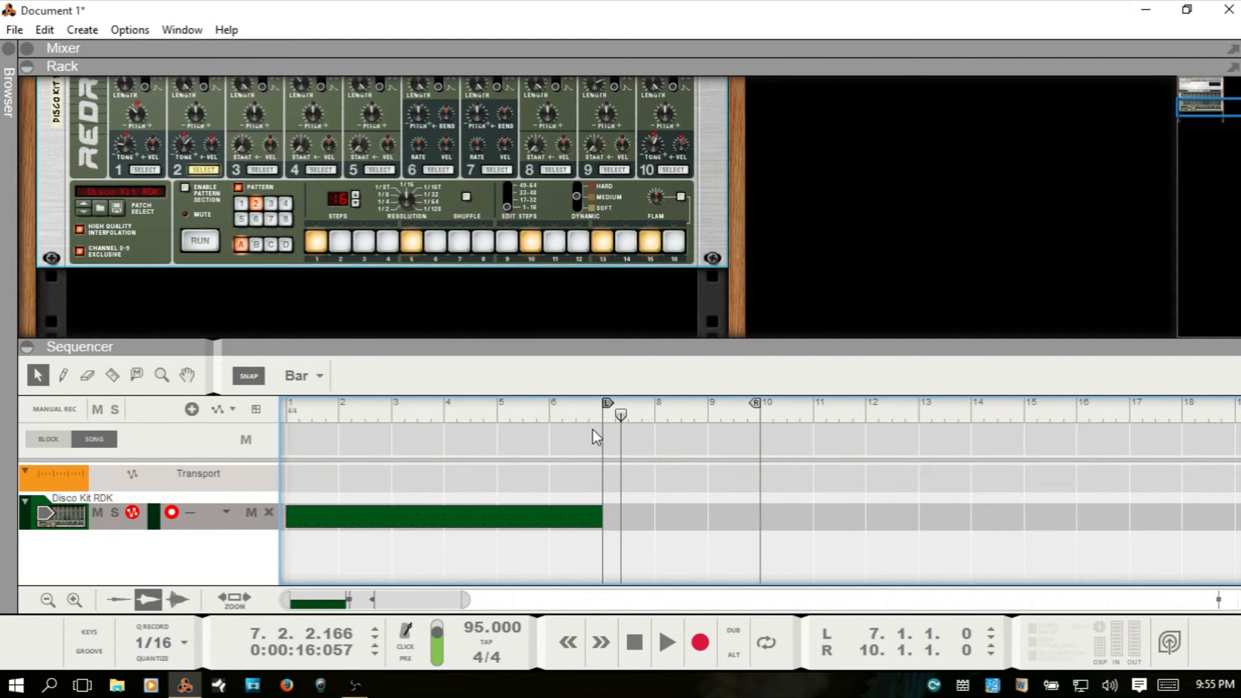
- Remove all of drum channel 2's hits from pattern 2 in bank A
{"action": "left_click", "coordinate": [257, 205]}
{"action": "right_click", "coordinate": [215, 213]}
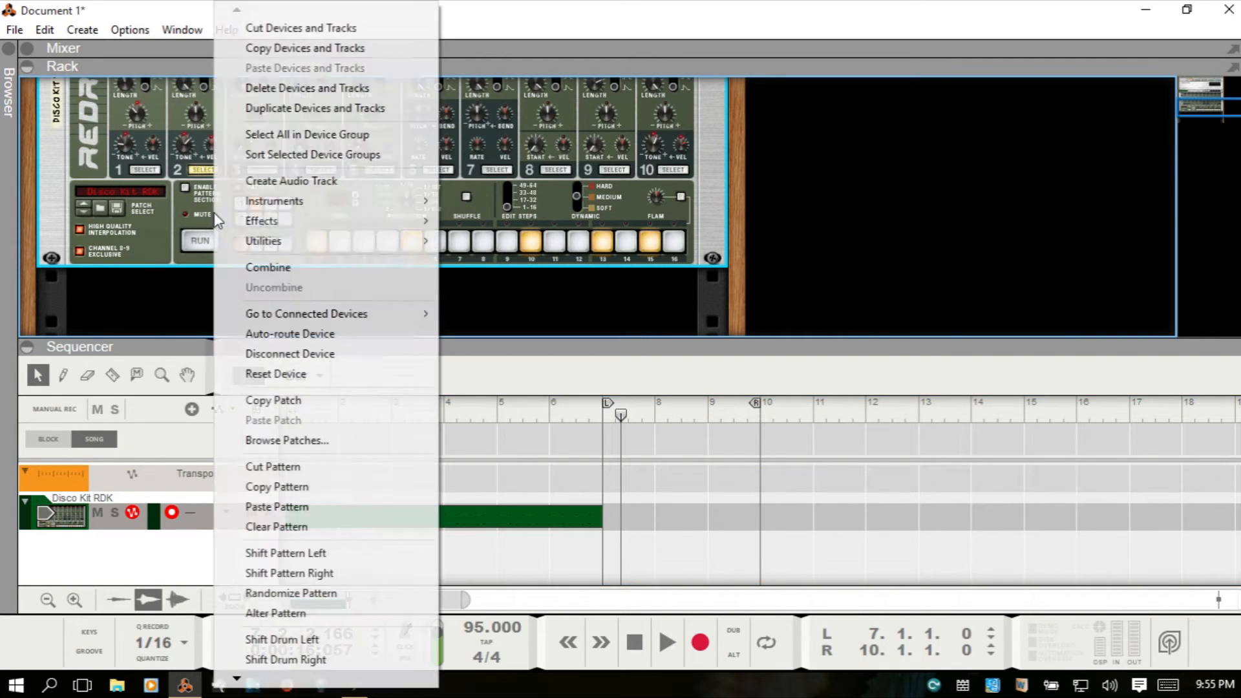
{"action": "mouse_move", "coordinate": [238, 678]}
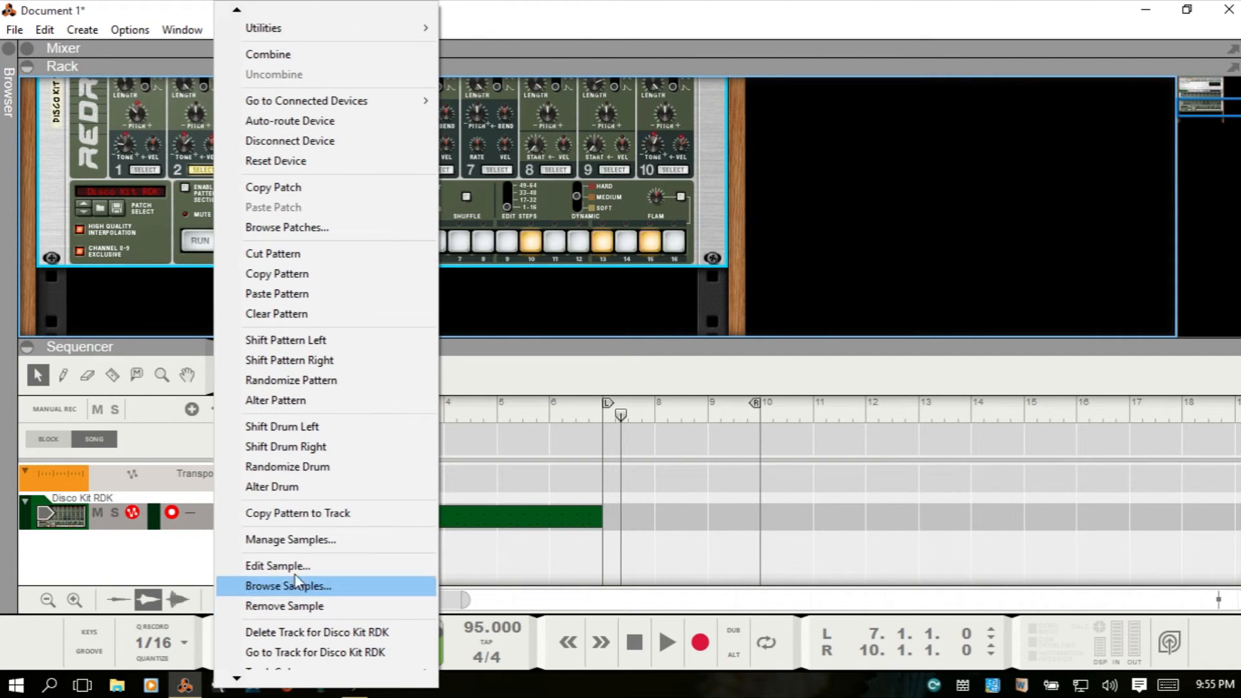
{"action": "left_click", "coordinate": [156, 242]}
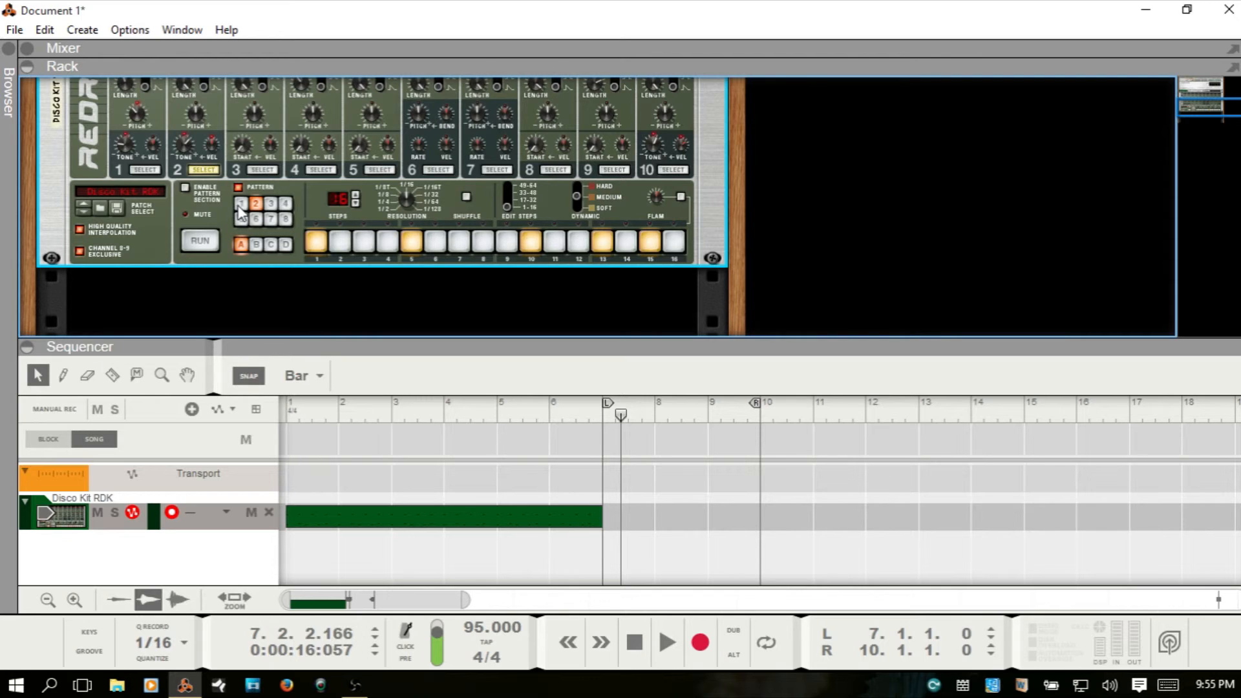
{"action": "left_click", "coordinate": [323, 242]}
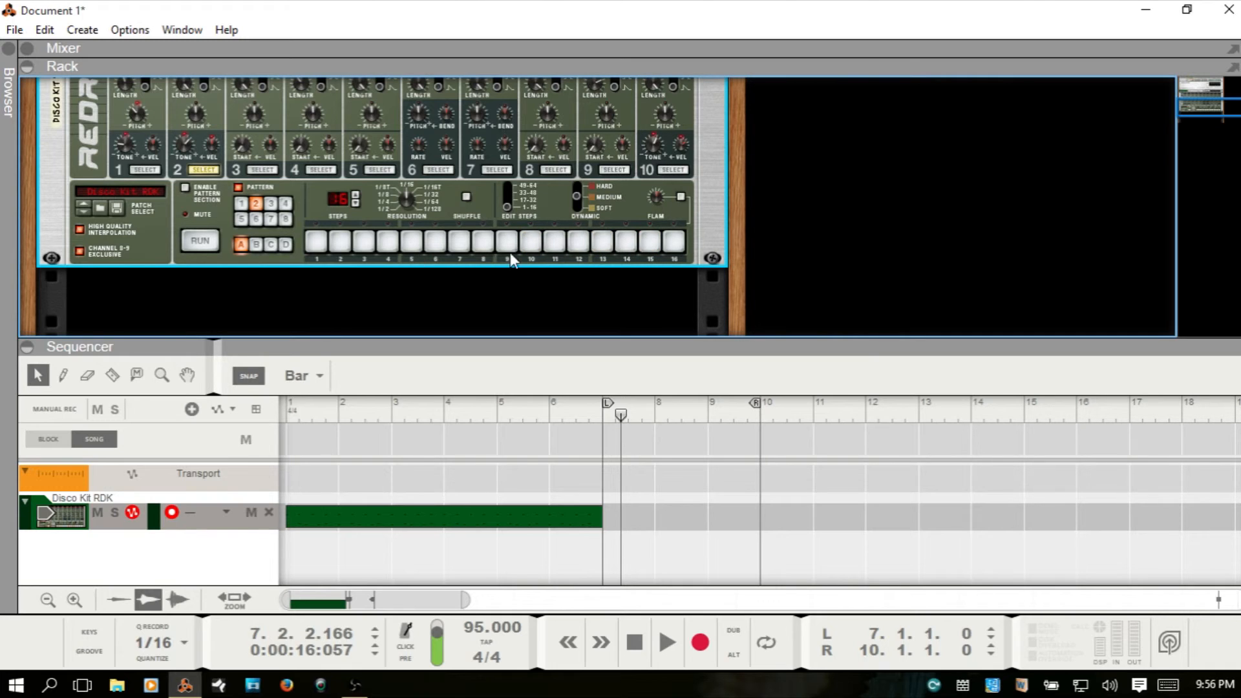
- Copy pattern 1 of bank A into pattern 2 and compare the two slots
{"action": "left_click", "coordinate": [241, 204]}
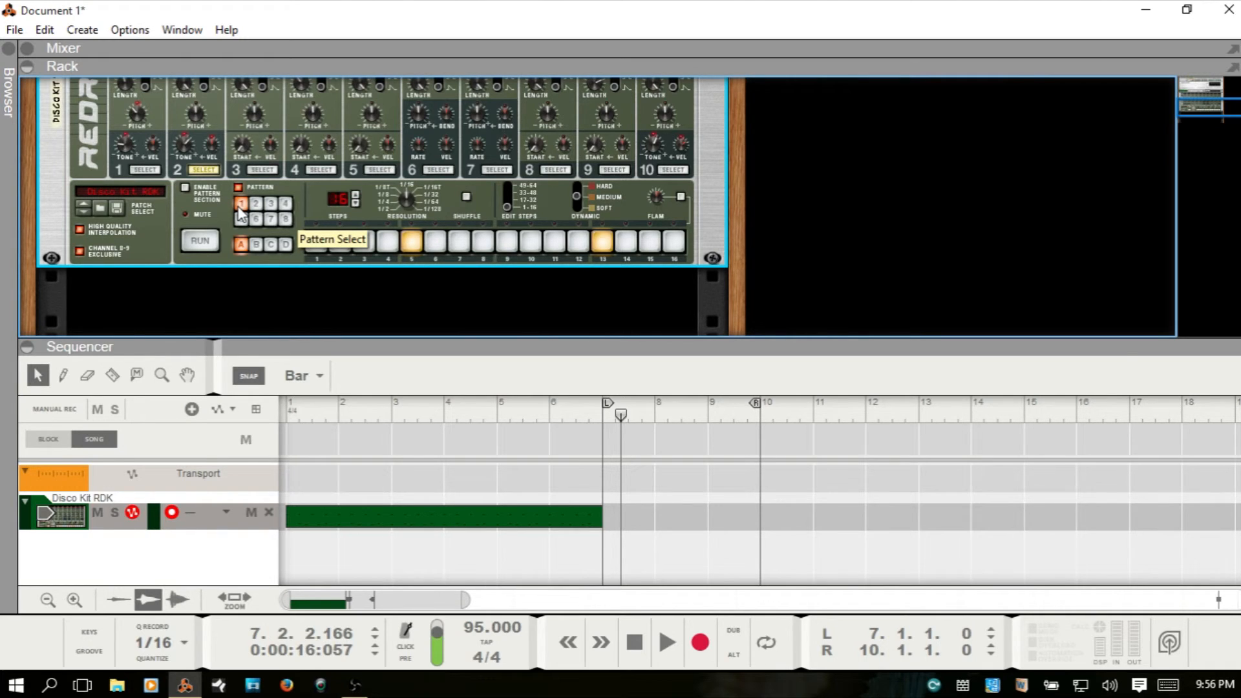
{"action": "right_click", "coordinate": [242, 208]}
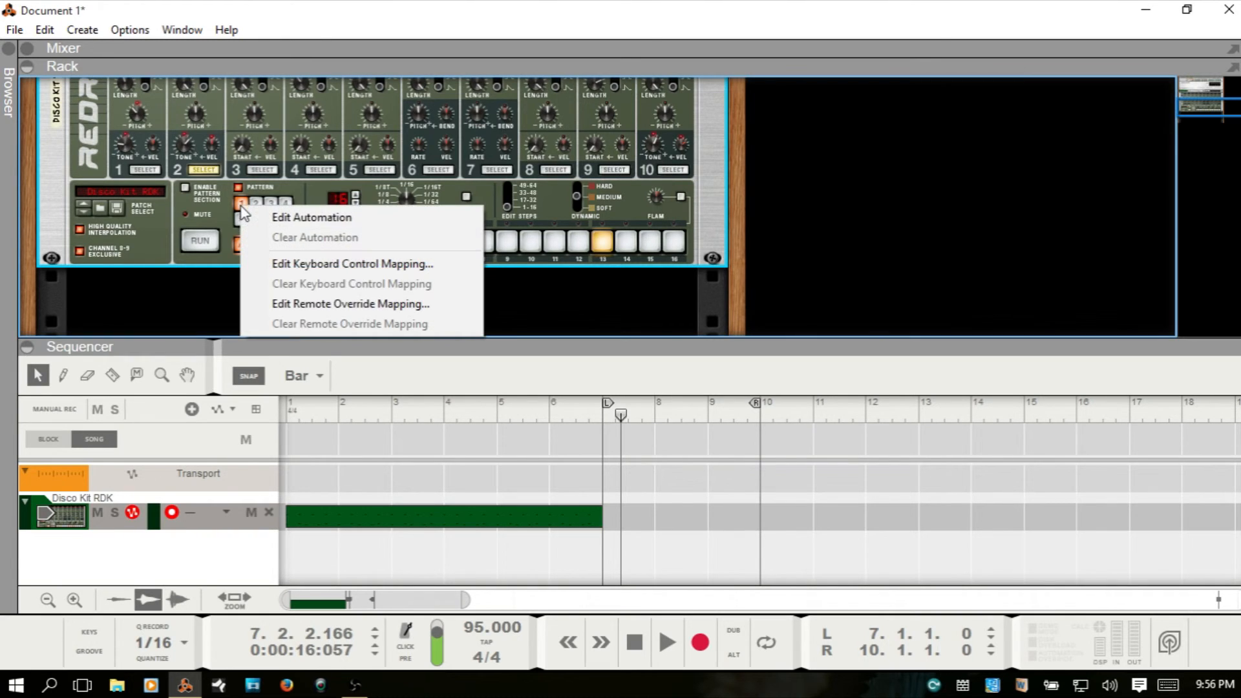
{"action": "left_click", "coordinate": [223, 211]}
{"action": "right_click", "coordinate": [221, 214]}
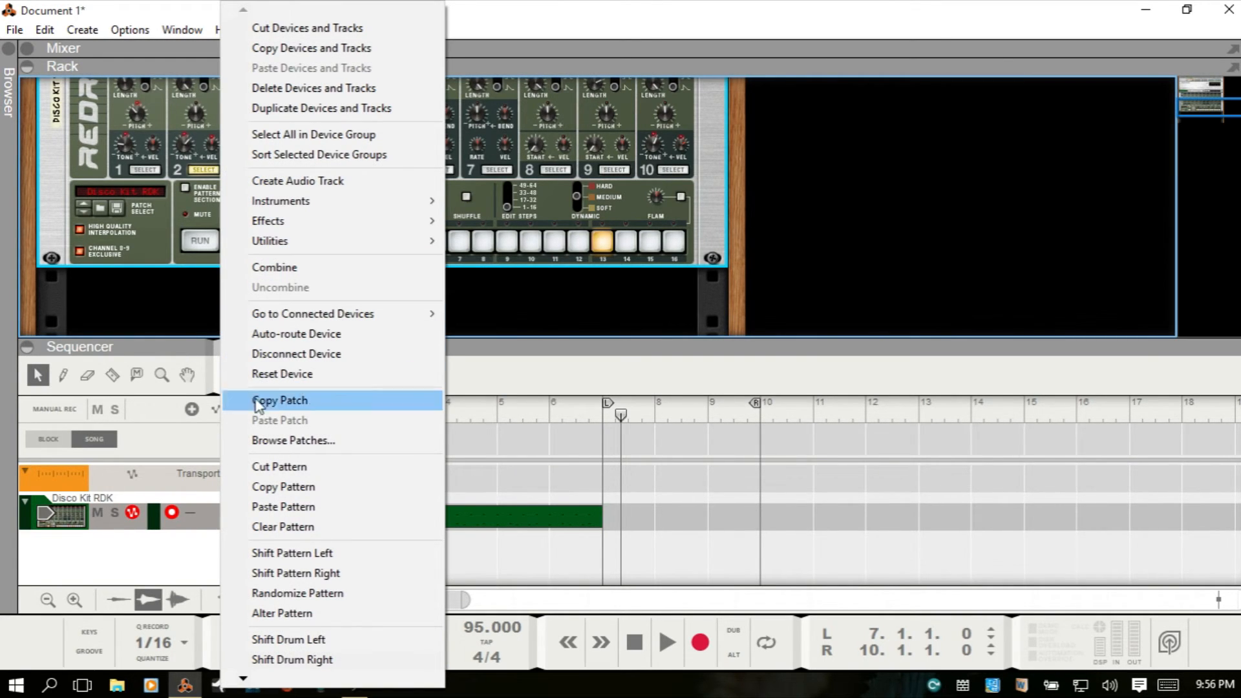
{"action": "left_click", "coordinate": [278, 491]}
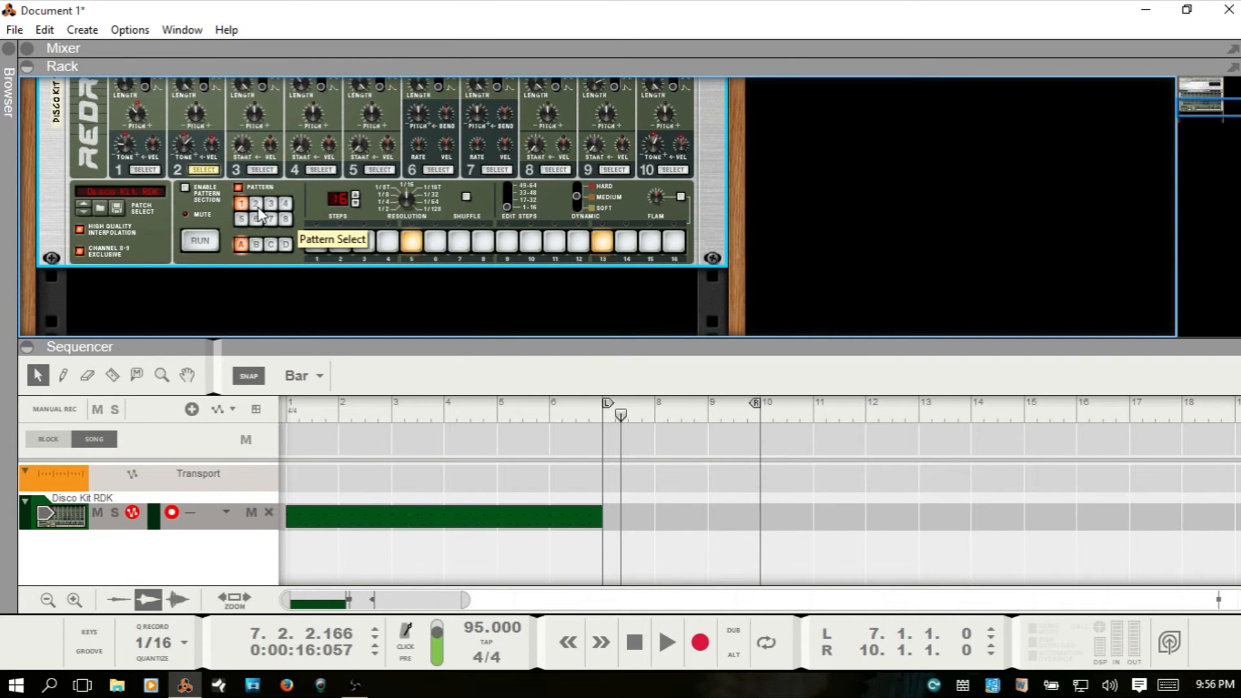
{"action": "left_click", "coordinate": [257, 205]}
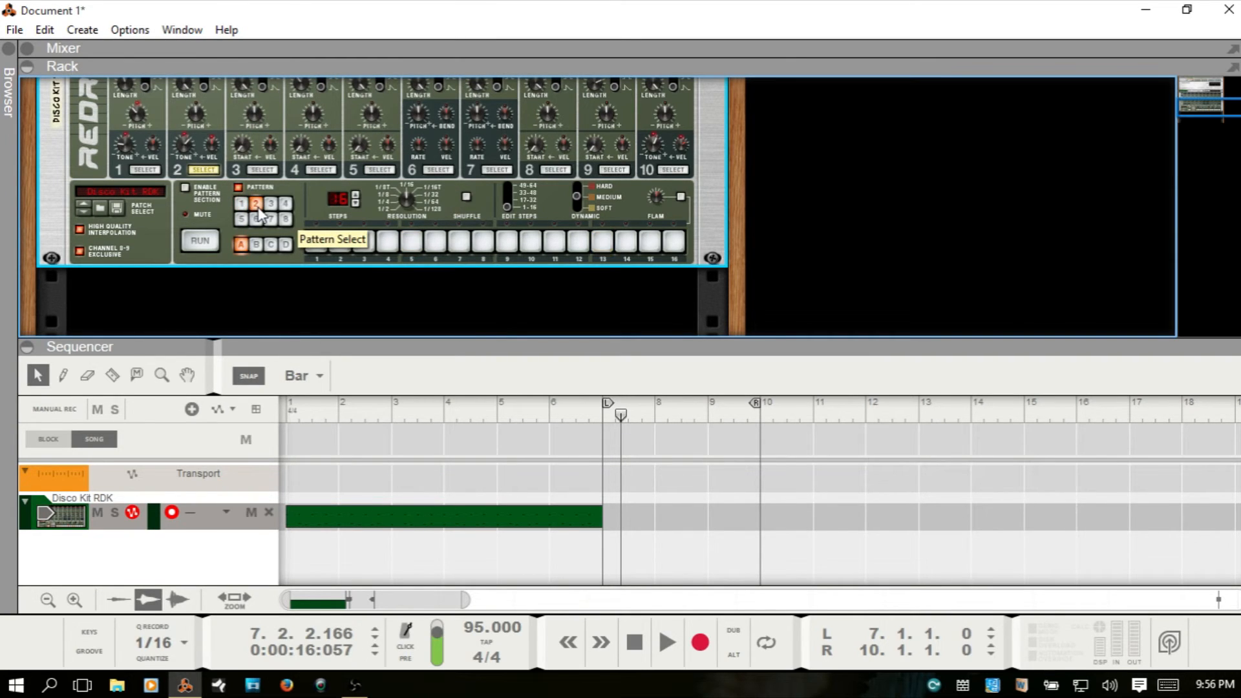
{"action": "right_click", "coordinate": [218, 216]}
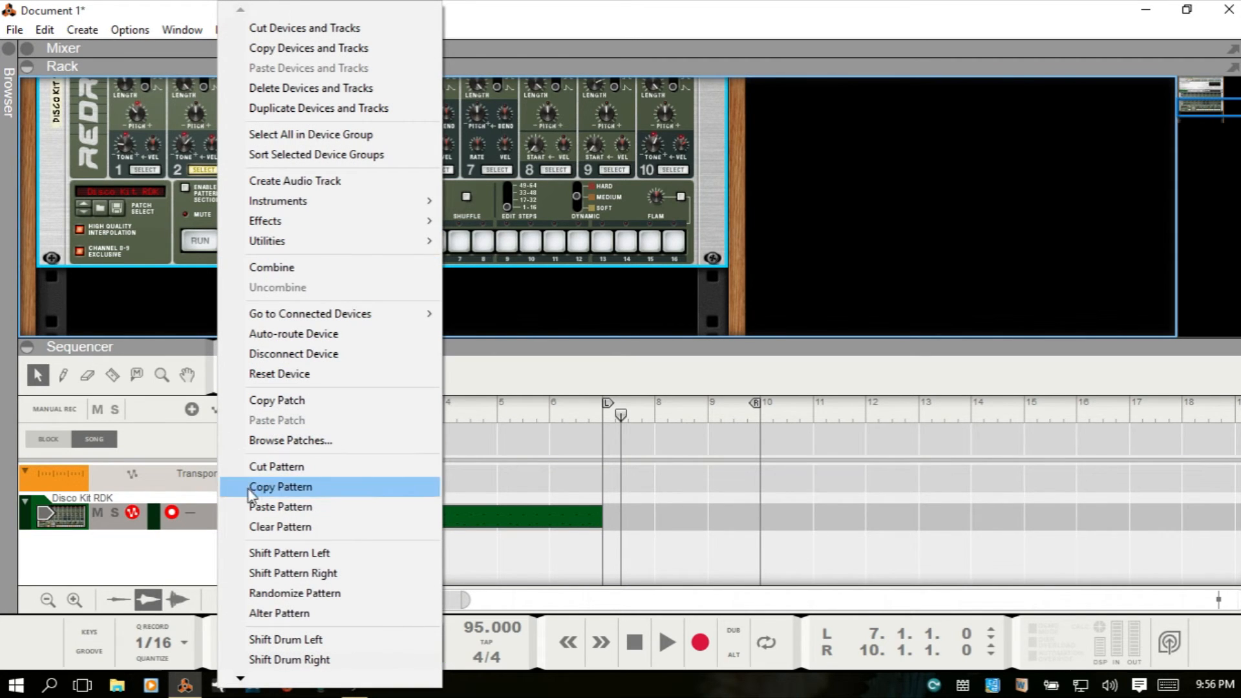
{"action": "left_click", "coordinate": [261, 509]}
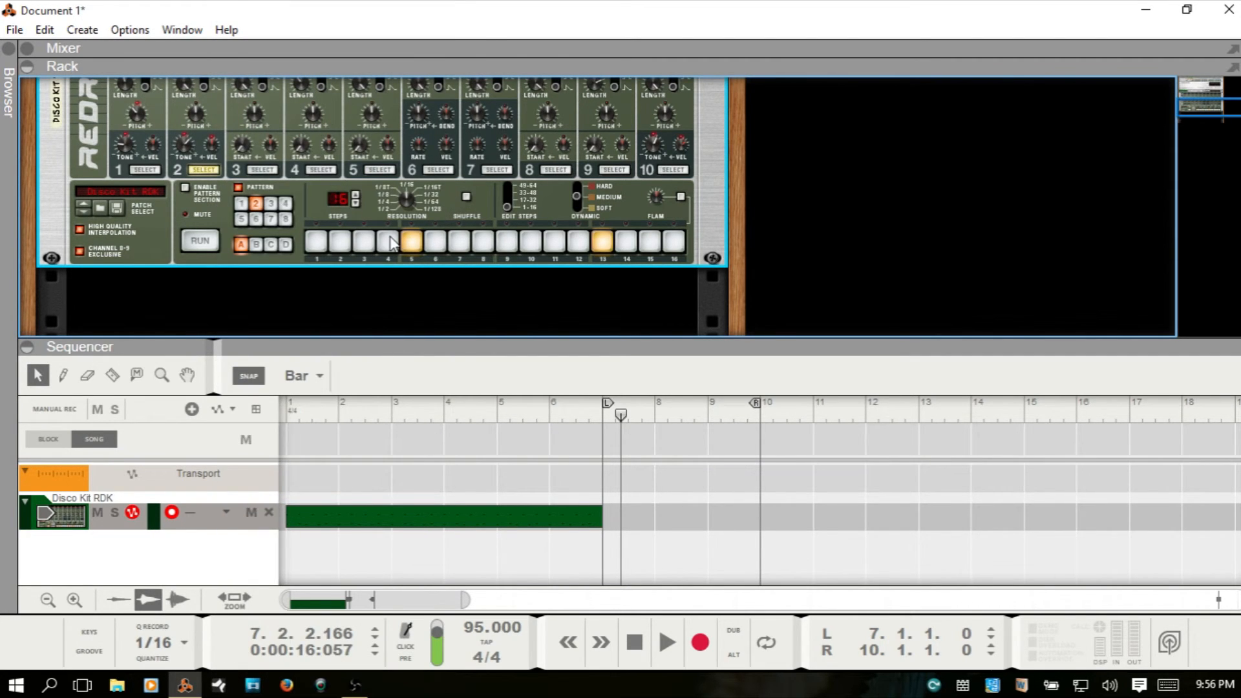
{"action": "left_click", "coordinate": [241, 204]}
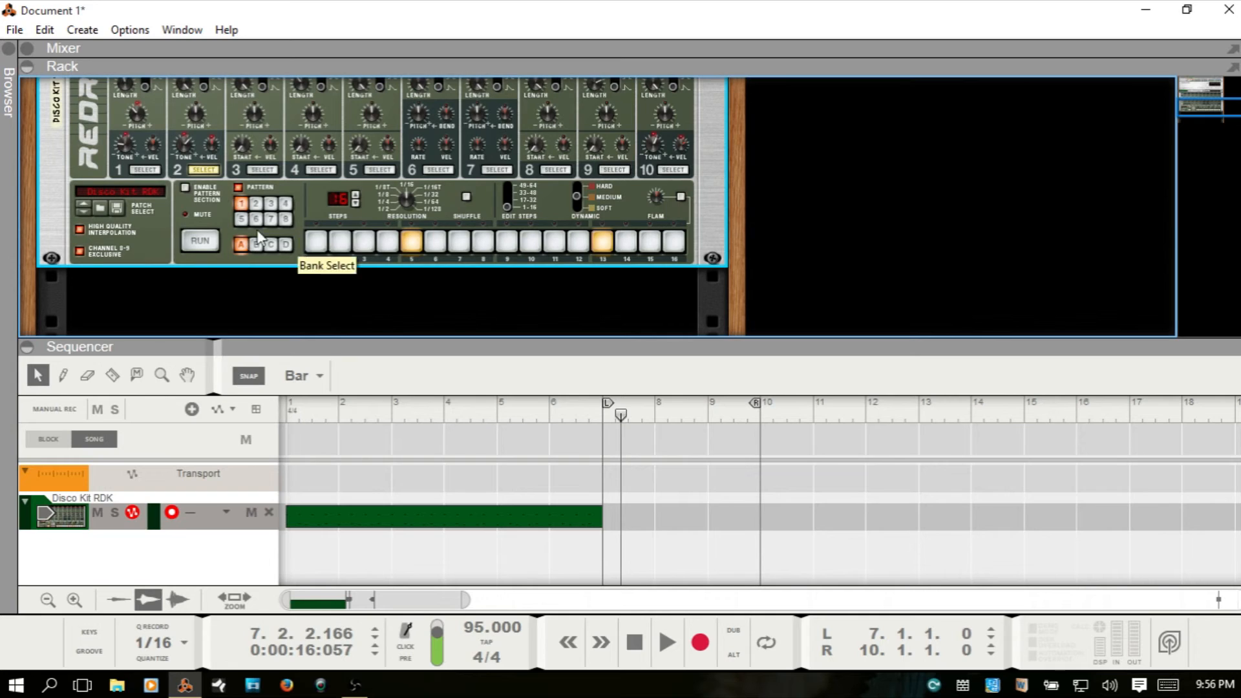
{"action": "left_click", "coordinate": [256, 204]}
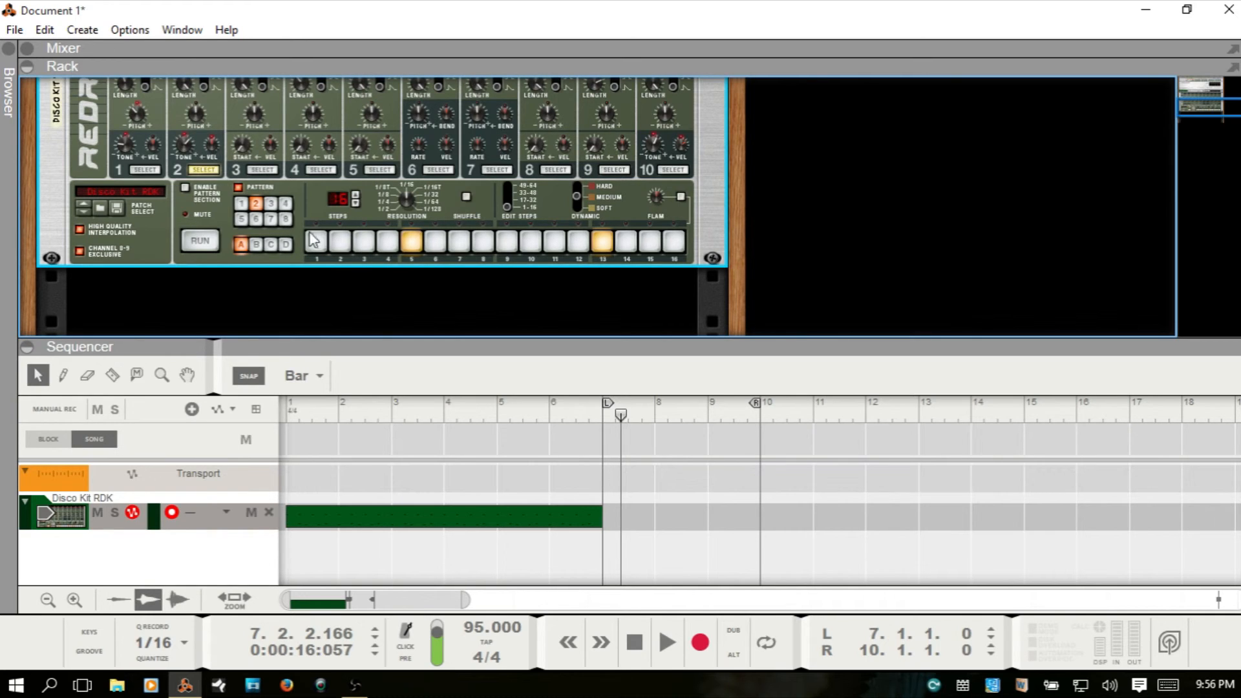
- Paste the copied pattern into pattern 3 of bank A
{"action": "left_click", "coordinate": [271, 203]}
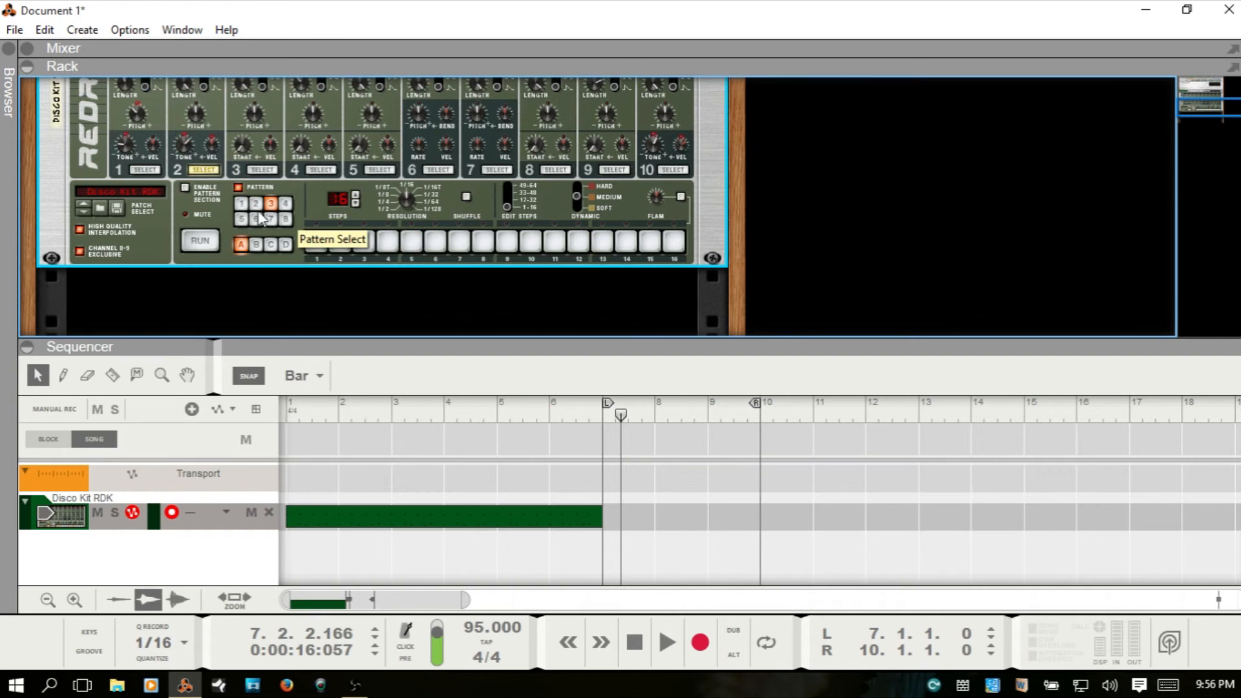
{"action": "right_click", "coordinate": [225, 215]}
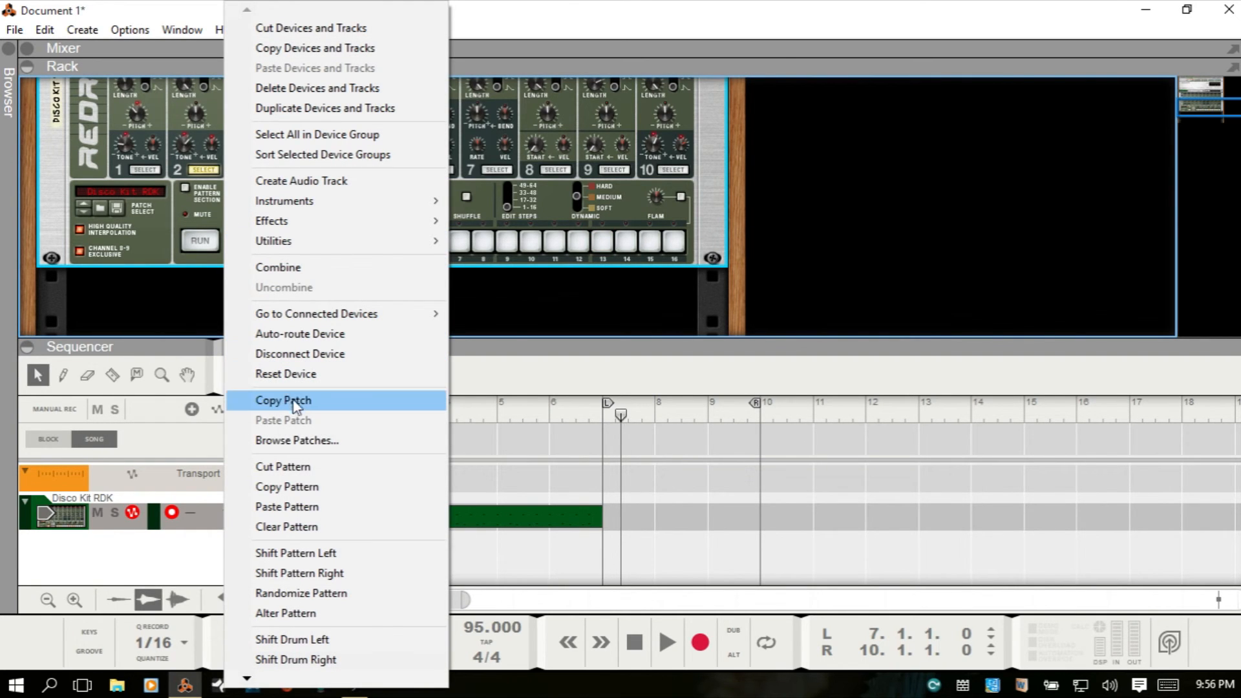
{"action": "left_click", "coordinate": [294, 515]}
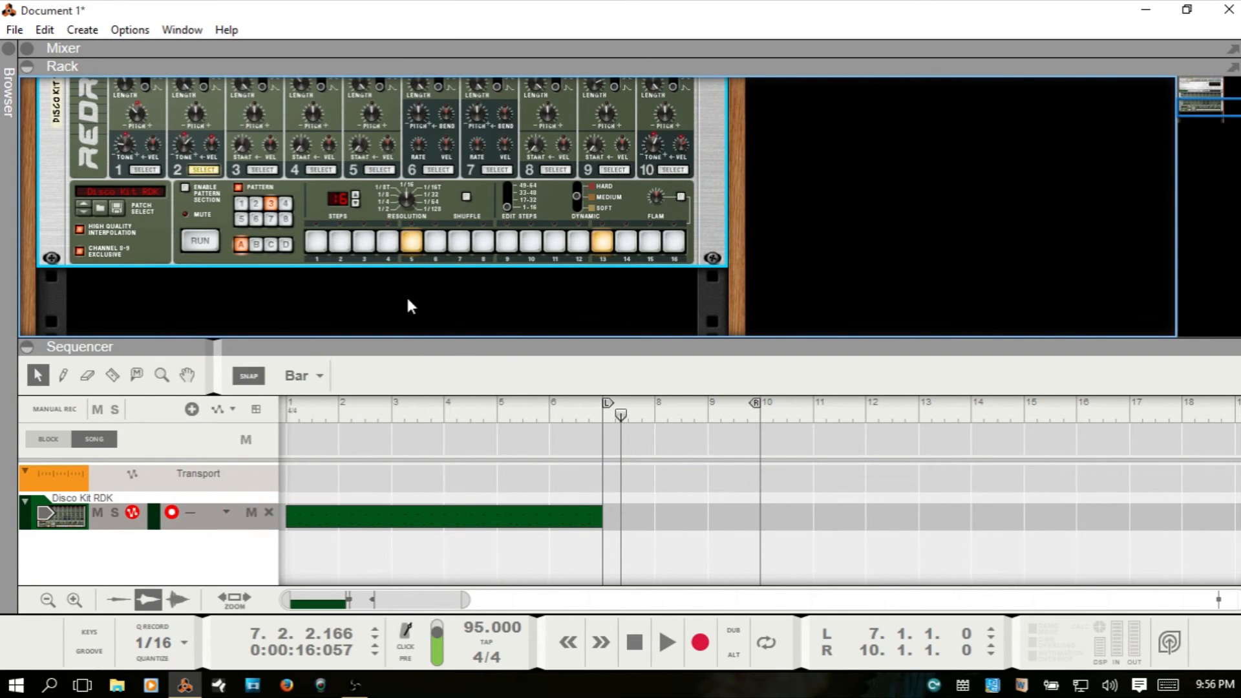
- Switch through pattern banks B, C and D, try several slots in bank D, and return to bank A
{"action": "left_click", "coordinate": [257, 245]}
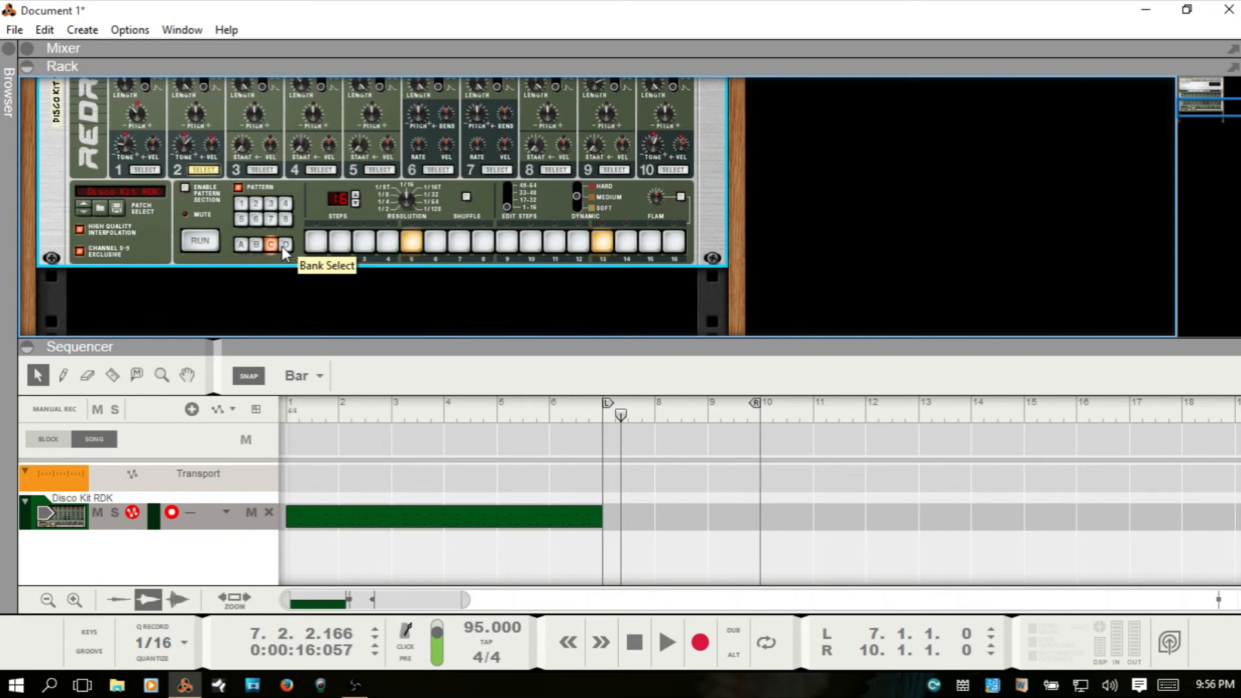
{"action": "left_click", "coordinate": [285, 245]}
{"action": "left_click", "coordinate": [285, 220]}
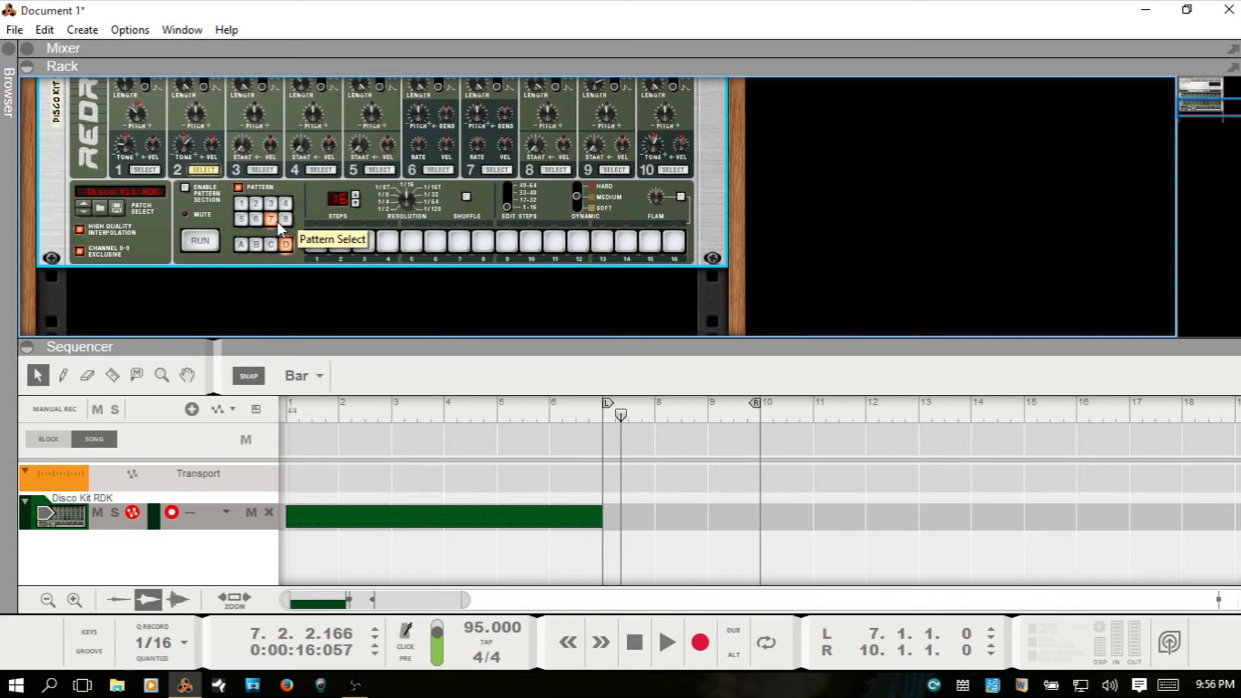
{"action": "left_click", "coordinate": [241, 203]}
{"action": "left_click", "coordinate": [255, 220]}
{"action": "left_click", "coordinate": [240, 244]}
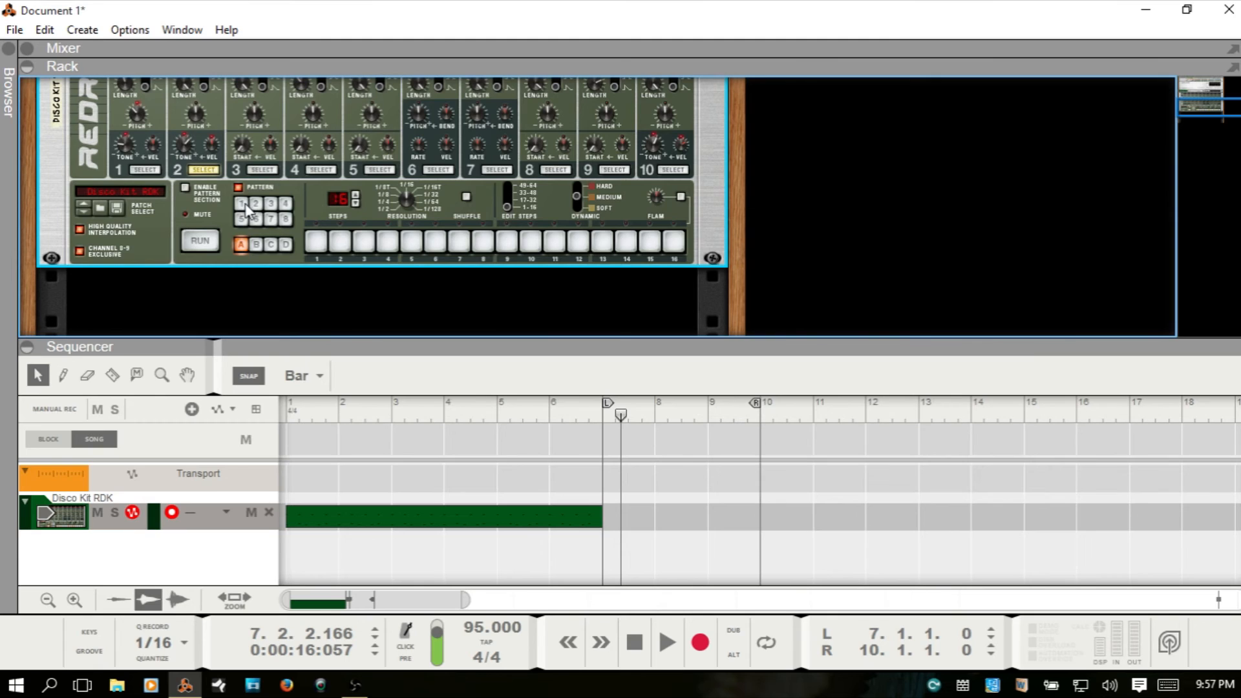
- Review patterns 3, 2 and 1 in bank A, and clear pattern 3
{"action": "left_click", "coordinate": [269, 206]}
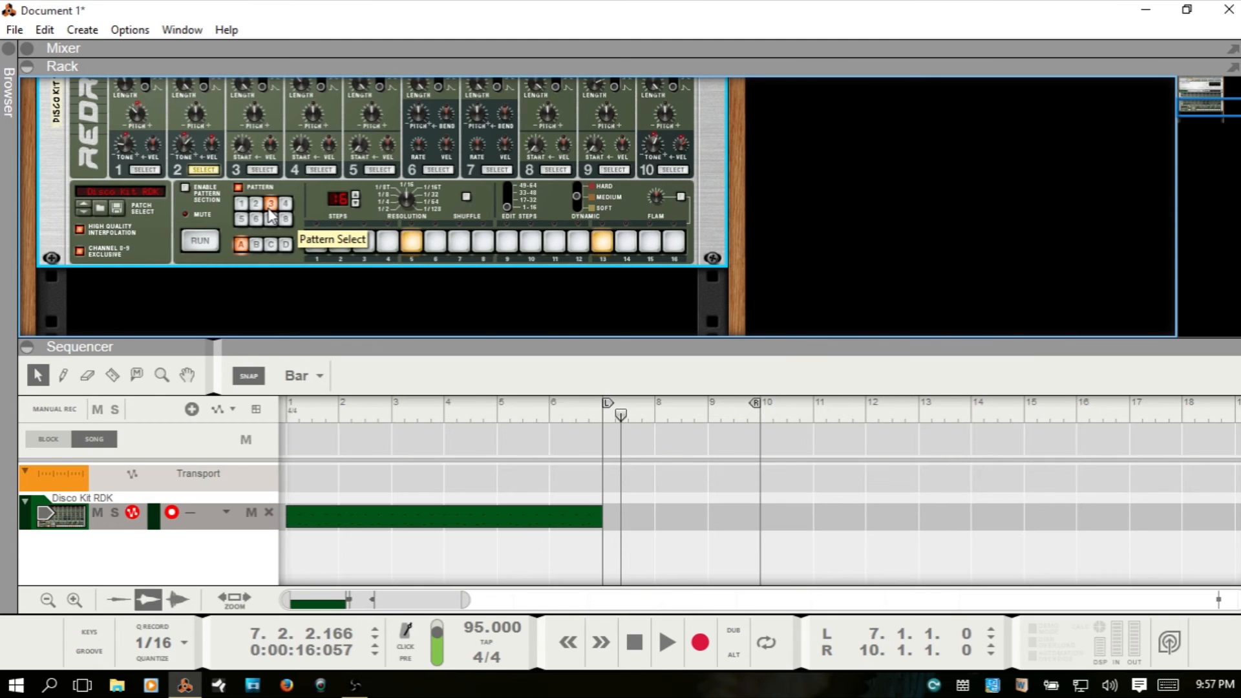
{"action": "left_click", "coordinate": [256, 205]}
{"action": "left_click", "coordinate": [242, 205]}
{"action": "left_click", "coordinate": [271, 205]}
{"action": "right_click", "coordinate": [307, 200]}
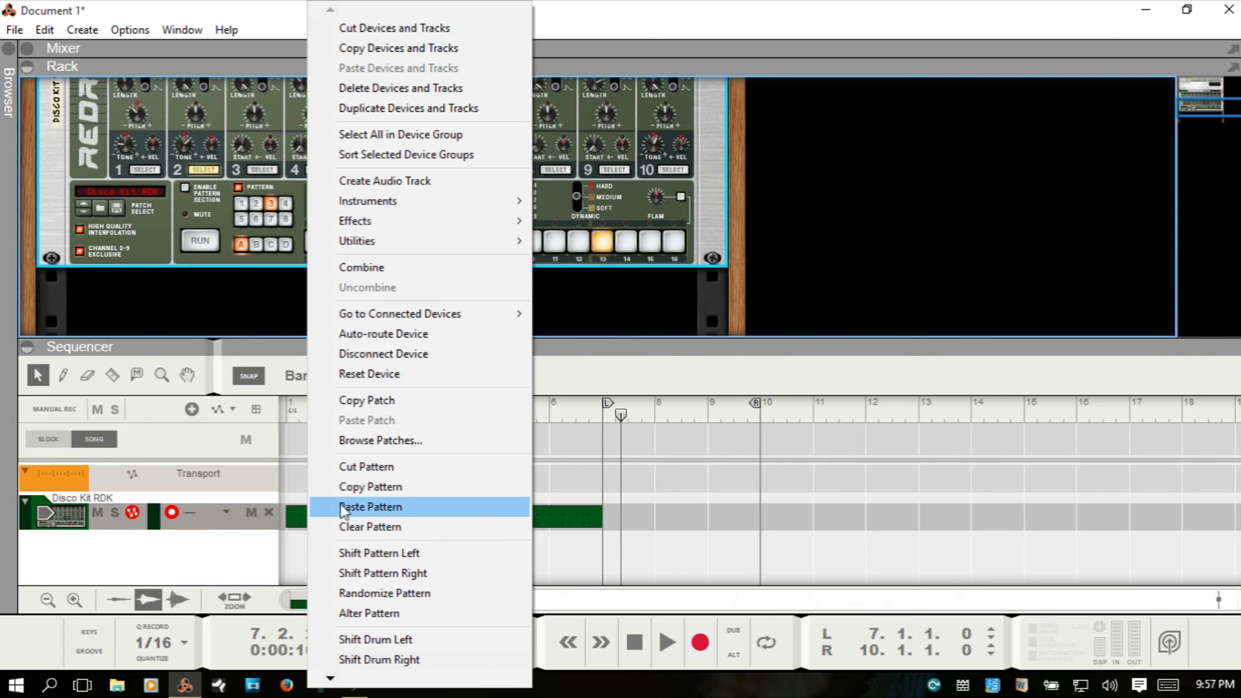
{"action": "left_click", "coordinate": [345, 526]}
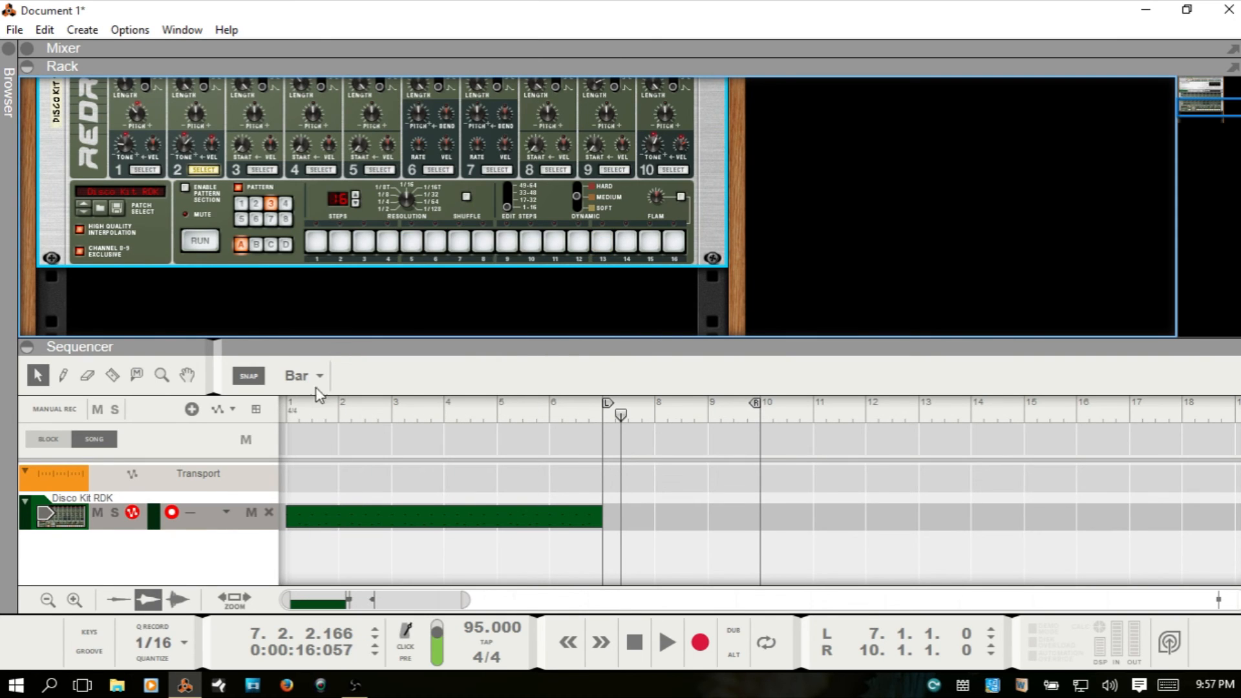
- Clear pattern 2 in bank A and switch back to pattern 1
{"action": "left_click", "coordinate": [256, 203]}
{"action": "right_click", "coordinate": [312, 205]}
{"action": "left_click", "coordinate": [375, 527]}
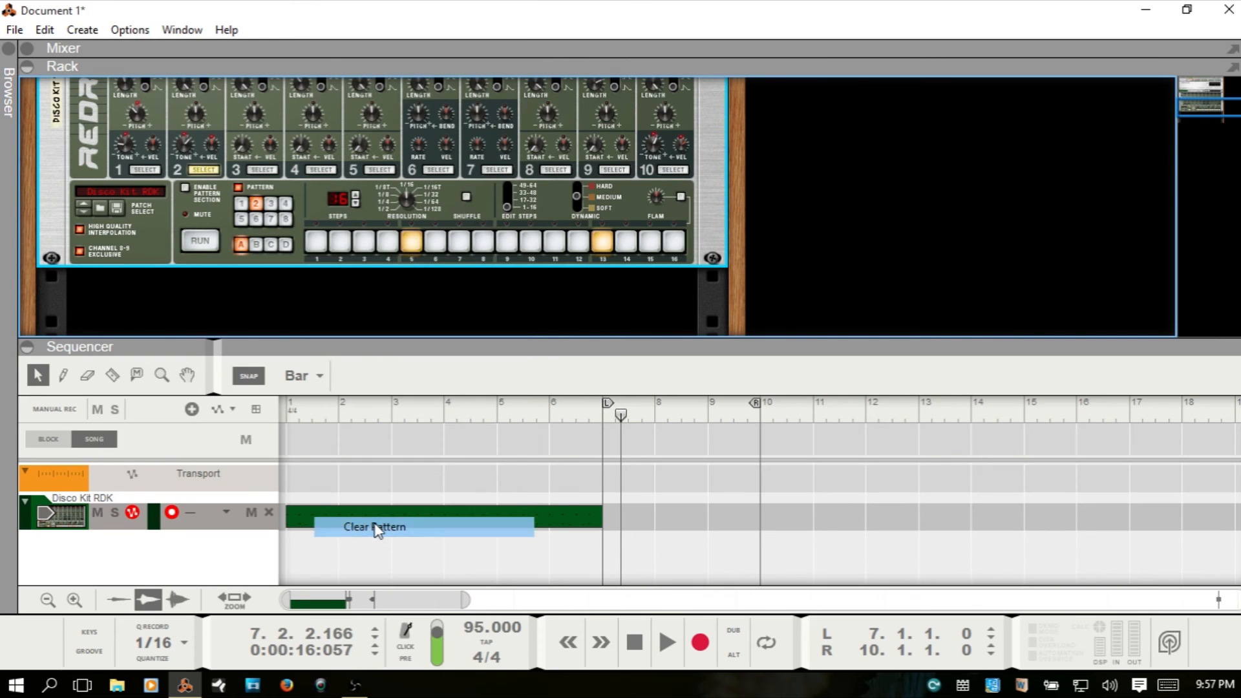
{"action": "left_click", "coordinate": [240, 204]}
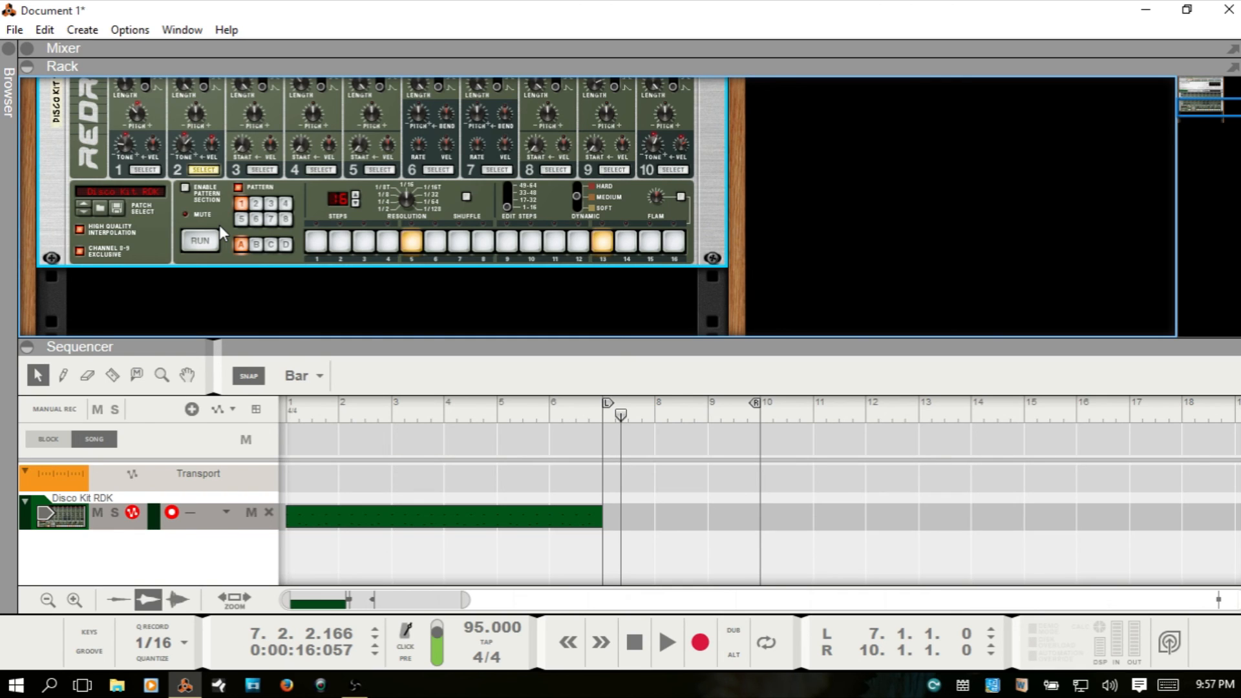
- Show only the rack above the transport, view the Redrum's rear connections and flip back to the front
{"action": "key", "text": "F6"}
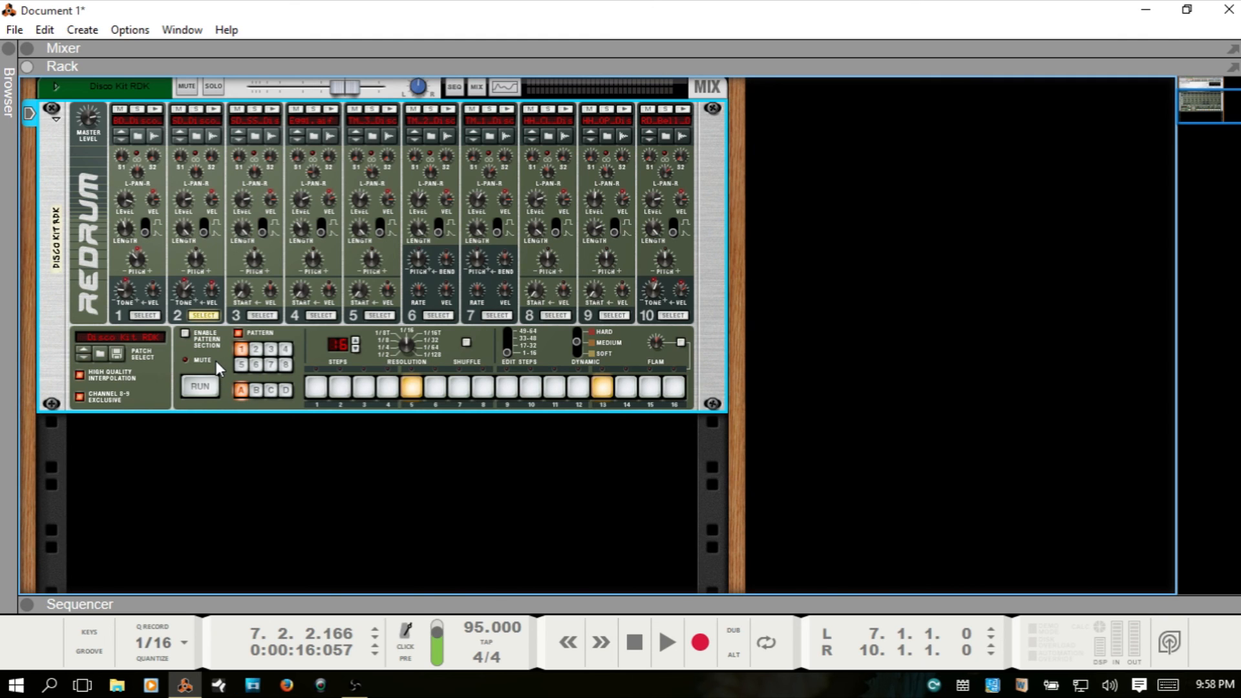
{"action": "key", "text": "Tab"}
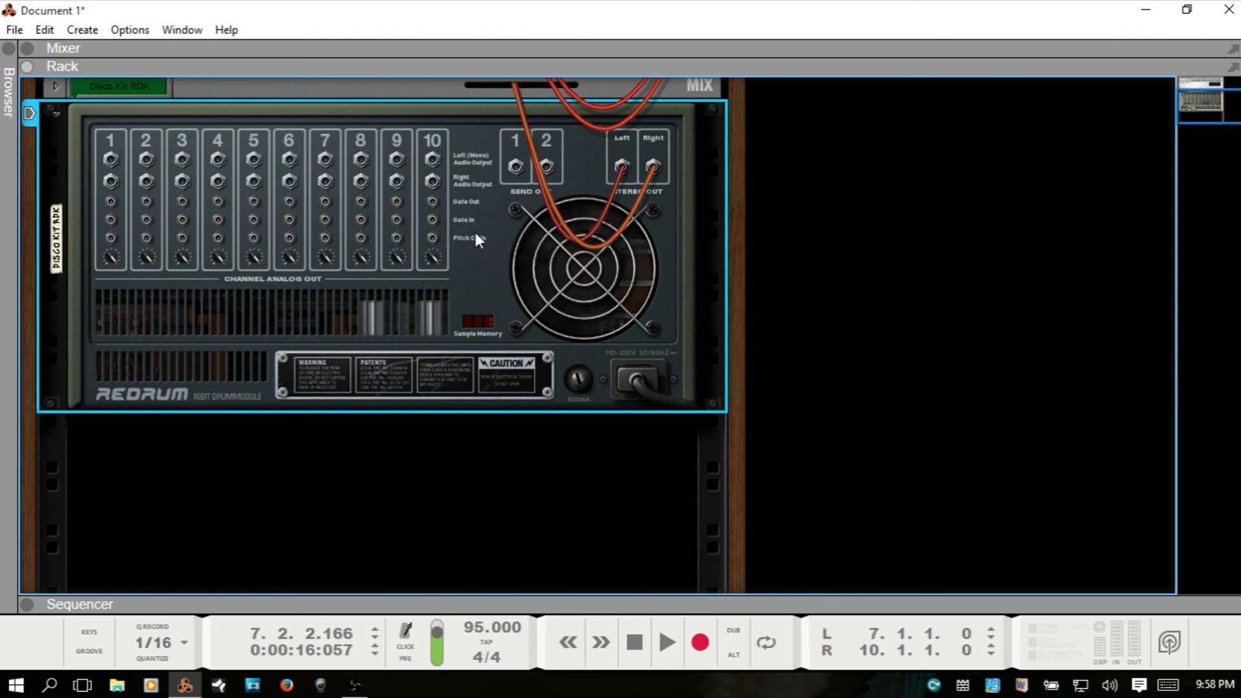
{"action": "key", "text": "Tab"}
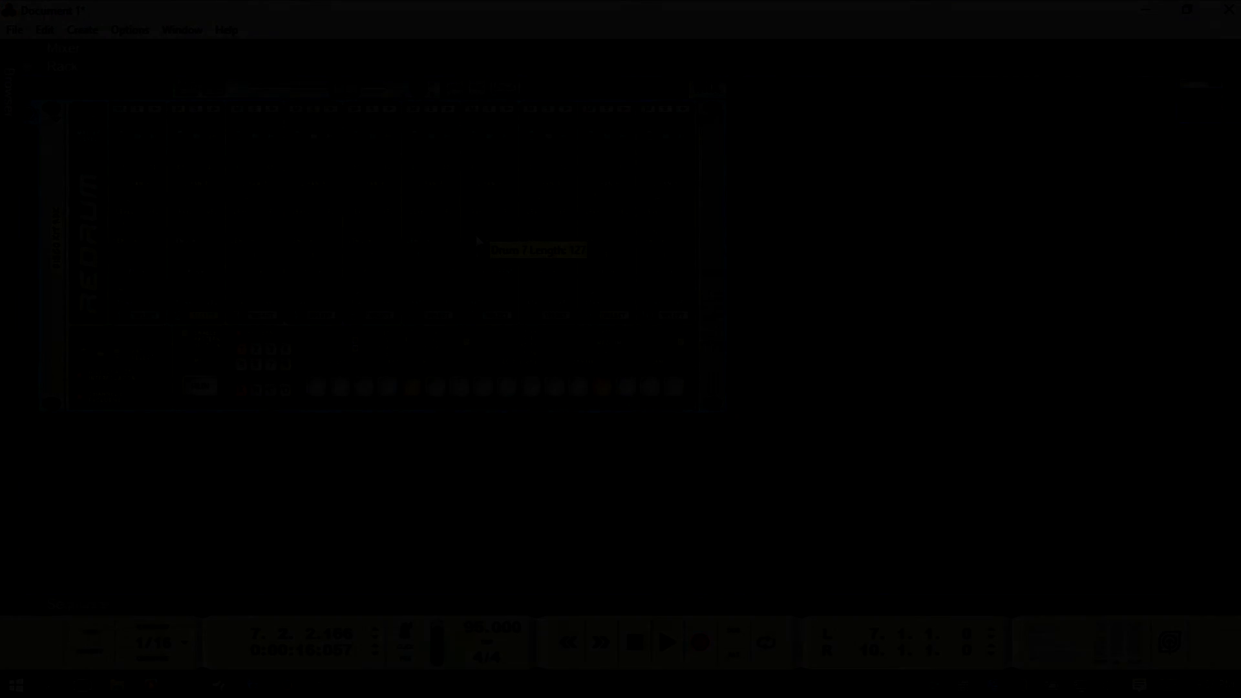